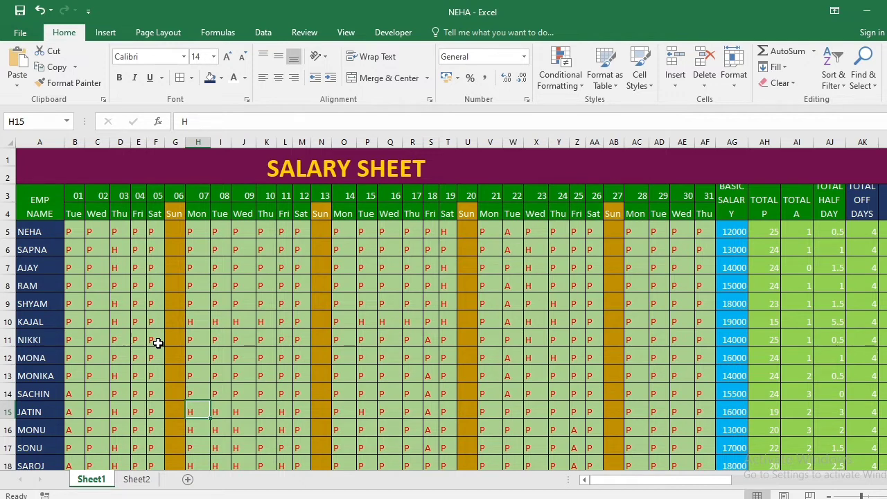
Examine the finished salary sheet across all columns, from the daily attendance marks to the salary in hand
key(Right)
key(Right)
key(Right)
key(Right)
key(Right)
key(Right)
key(Right)
key(Right)
key(Right)
key(Right)
key(Right)
key(Right)
key(Right)
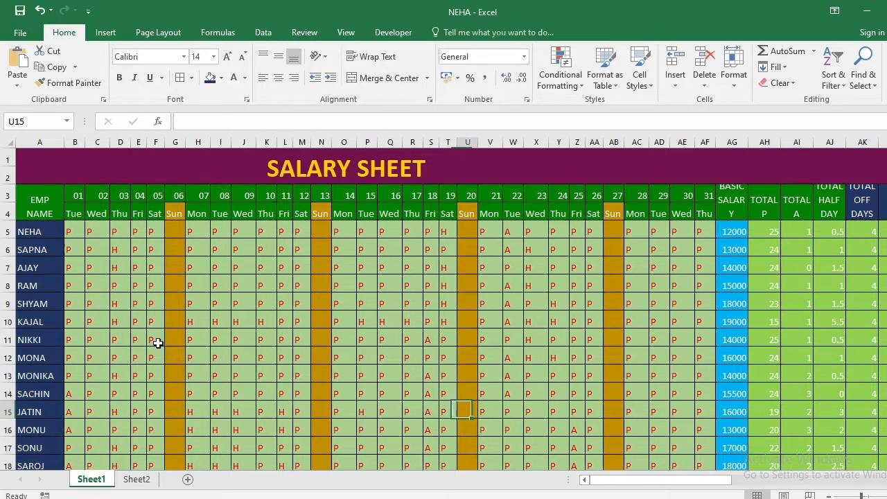
key(Right)
key(Right)
key(Right)
key(Right)
key(Right)
key(Right)
key(Right)
key(Right)
key(Right)
key(Right)
key(Right)
key(Right)
key(Right)
key(Right)
key(Right)
key(Right)
key(Right)
key(Right)
key(Right)
key(Right)
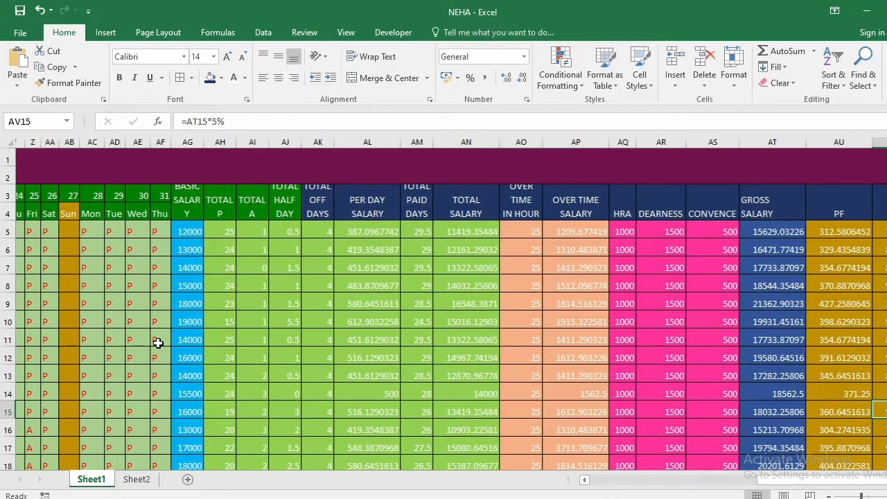
key(Right)
key(Right)
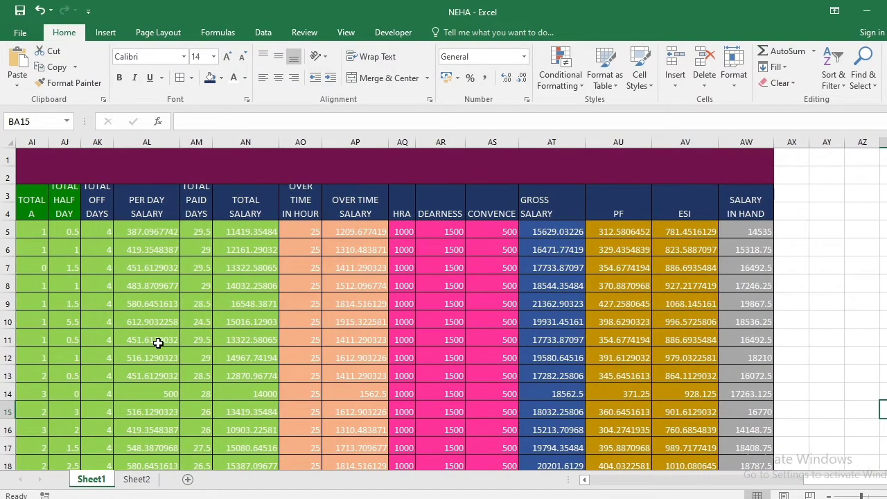
key(Left)
key(Left)
key(Left)
key(Left)
key(Left)
key(Left)
key(Left)
key(Left)
key(Left)
key(Left)
key(Left)
key(Left)
key(Left)
key(Left)
key(Left)
key(Left)
key(Left)
key(Left)
key(Left)
key(Left)
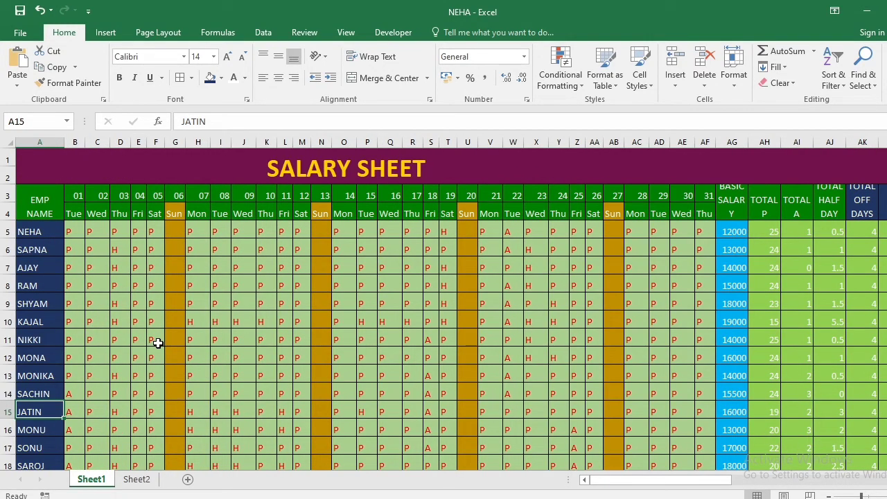
On Sheet2, merge and center cells A1:A2 and enter the header NAME in the merged cell
click(136, 479)
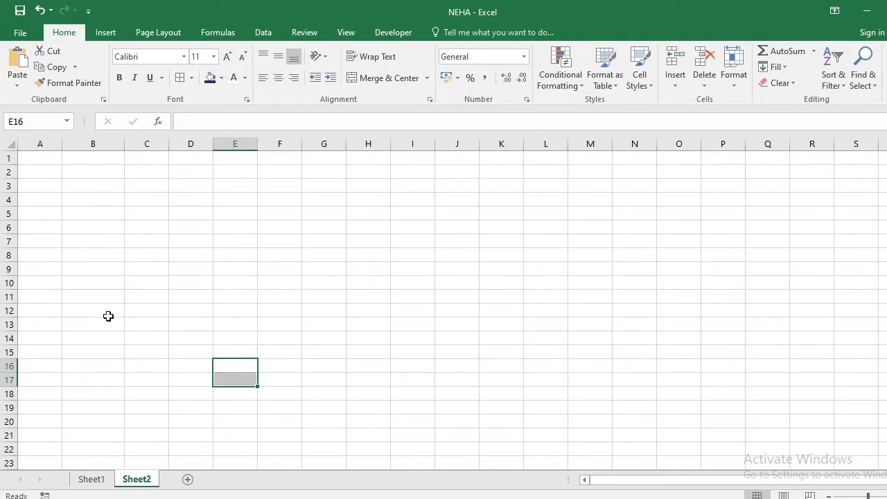
drag(41, 158, 45, 175)
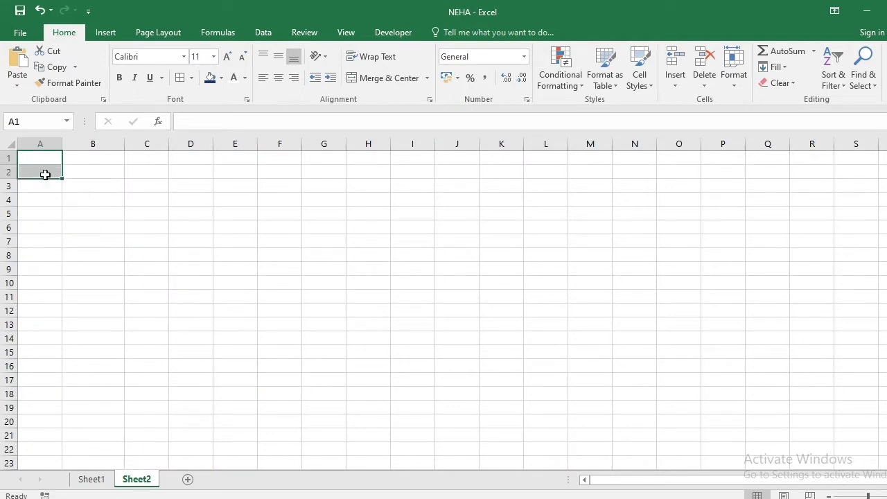
click(390, 84)
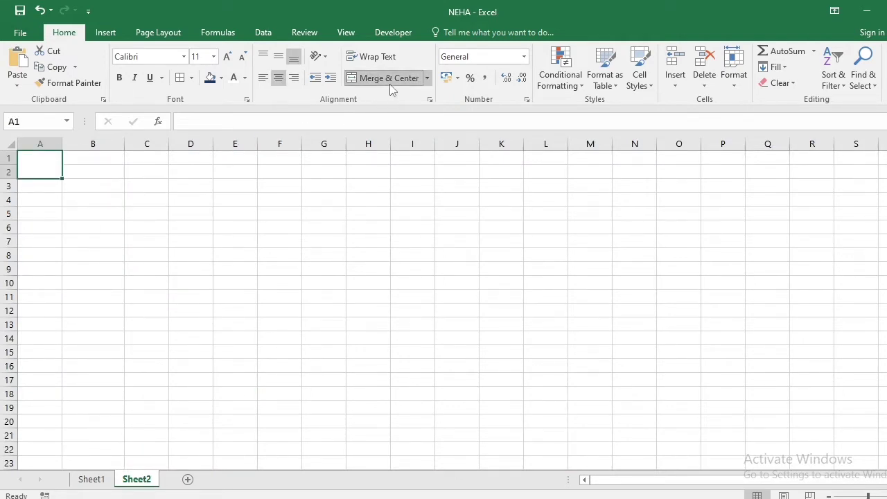
click(127, 203)
click(40, 159)
text(NAME)
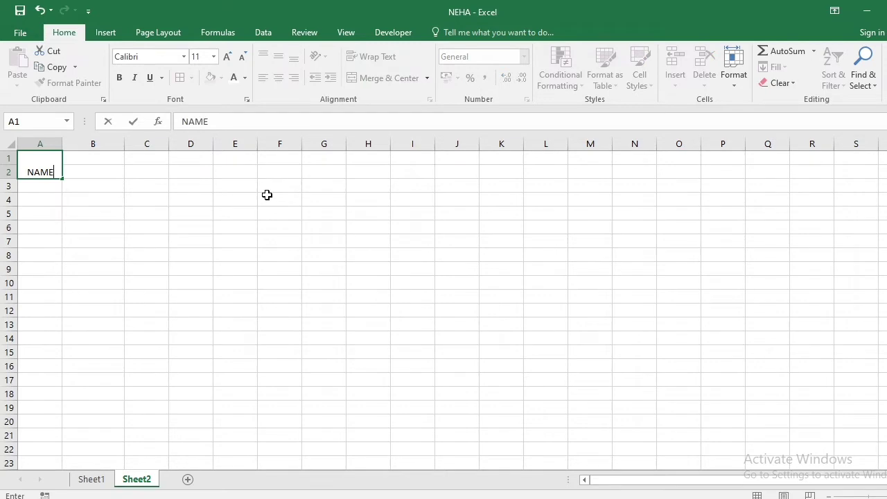
key(Return)
Enter the date 01/01/2022 in cell B1
key(Up)
key(Right)
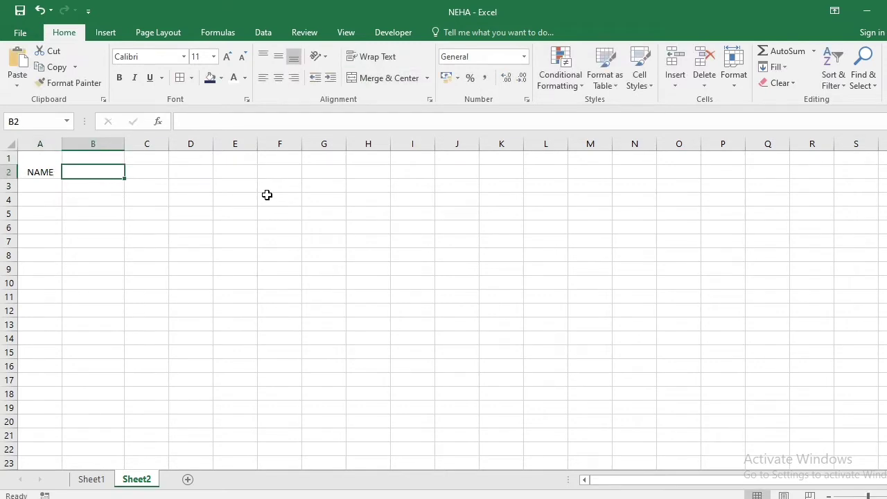
key(Up)
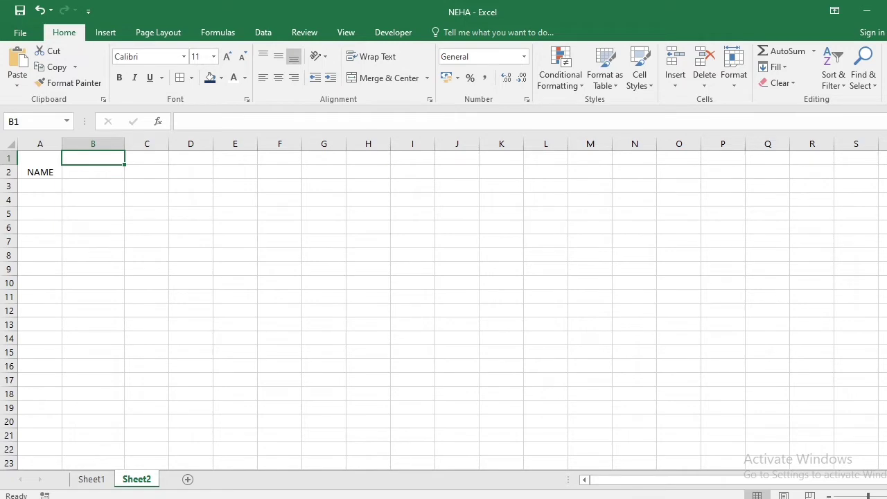
text(1)
key(BackSpace)
text(01/)
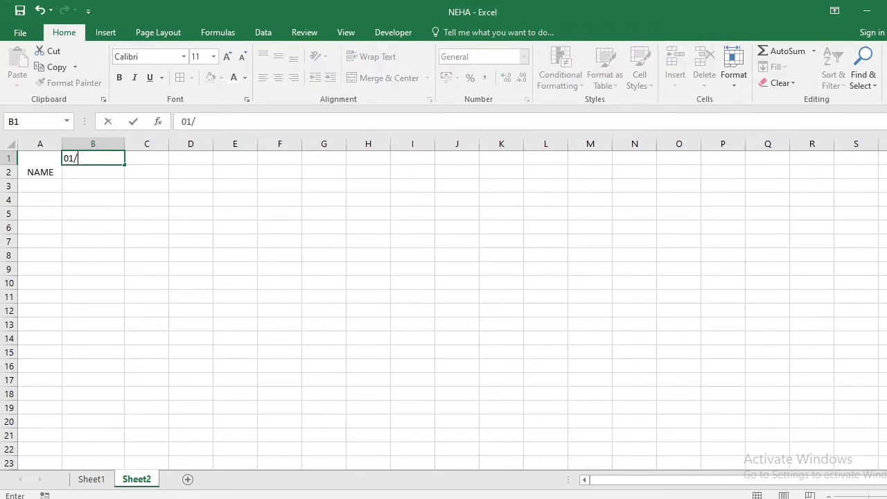
text(01/2022)
key(Return)
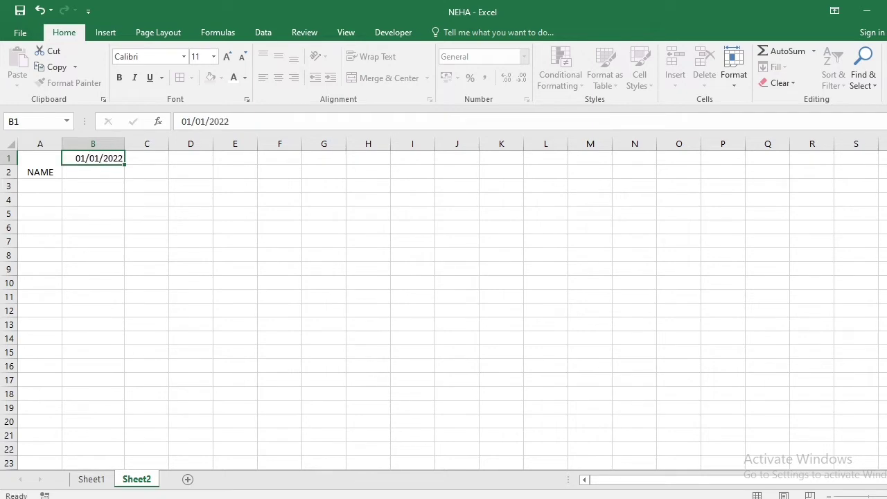
Apply the custom number format DD to the date in cell B1 and check its underlying value
key(Up)
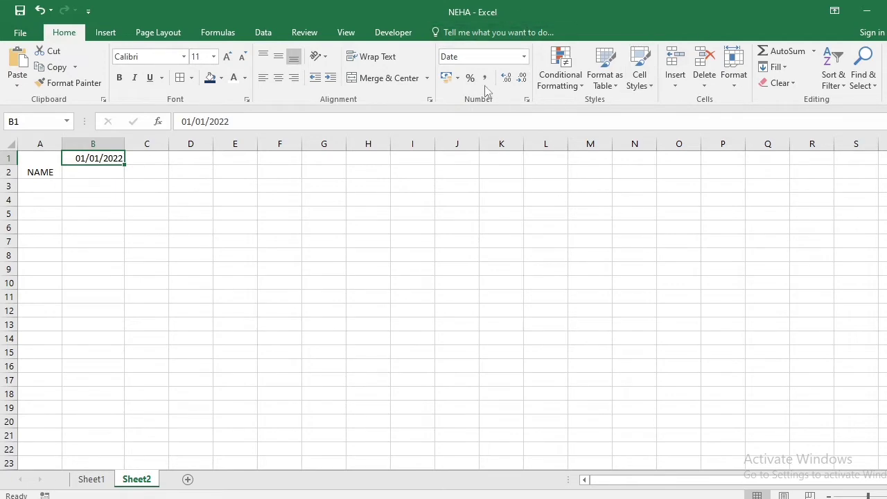
click(527, 99)
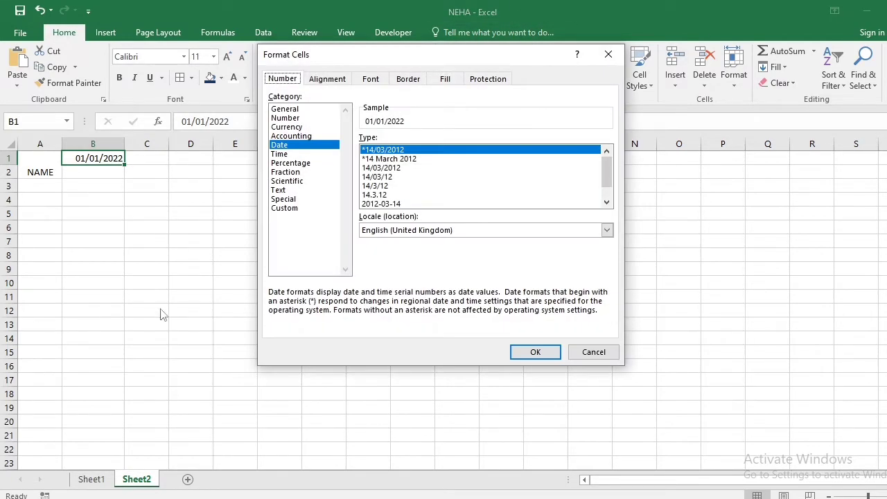
click(282, 209)
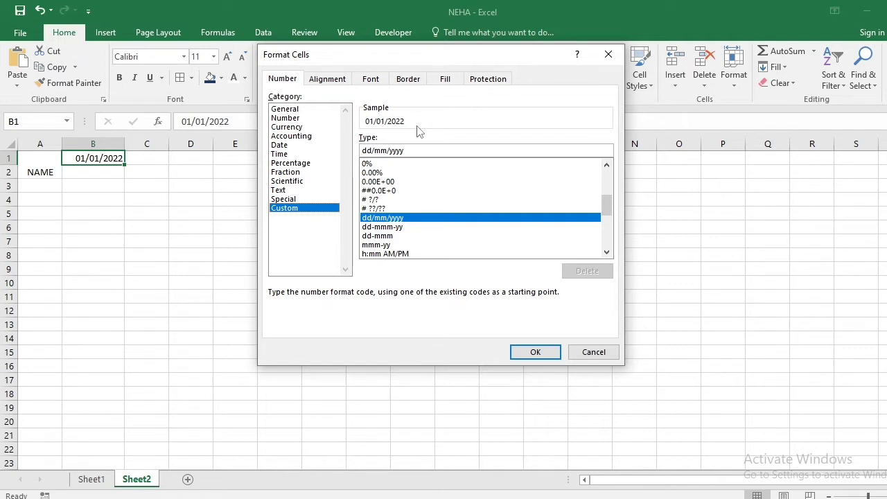
click(424, 150)
key(BackSpace)
key(BackSpace)
key(BackSpace)
key(BackSpace)
key(BackSpace)
key(BackSpace)
key(BackSpace)
key(BackSpace)
key(BackSpace)
key(BackSpace)
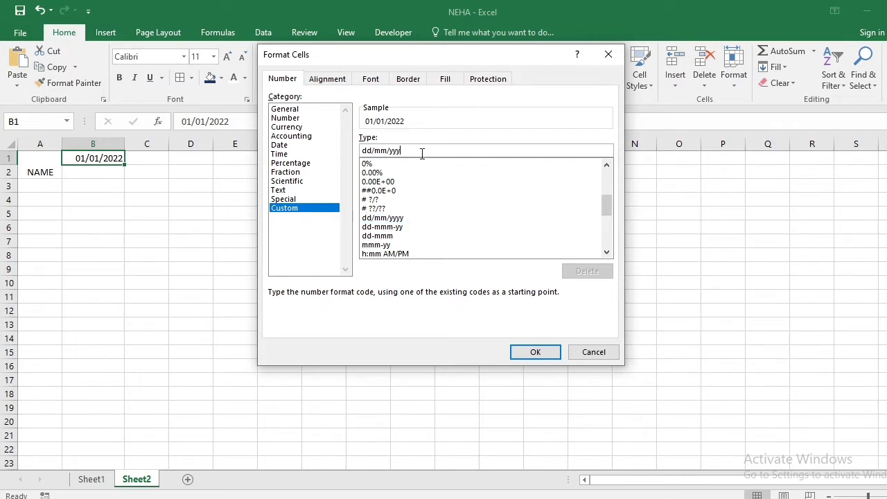
text(D)
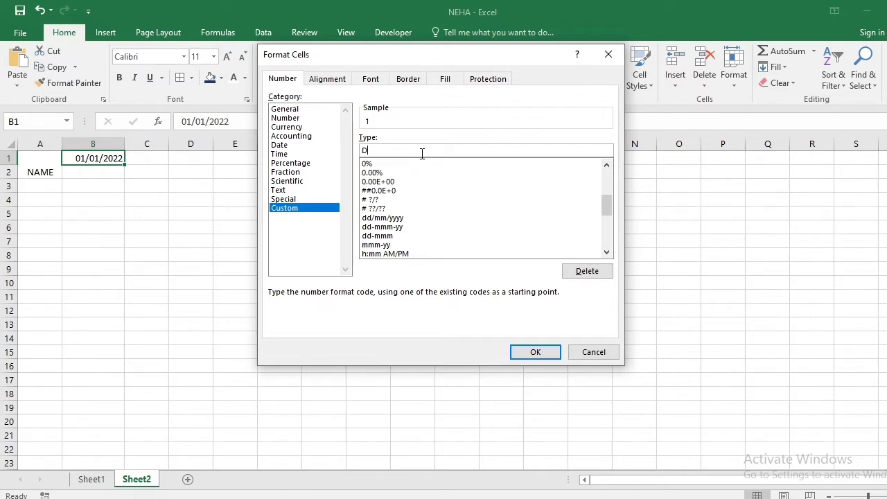
text(D)
click(536, 352)
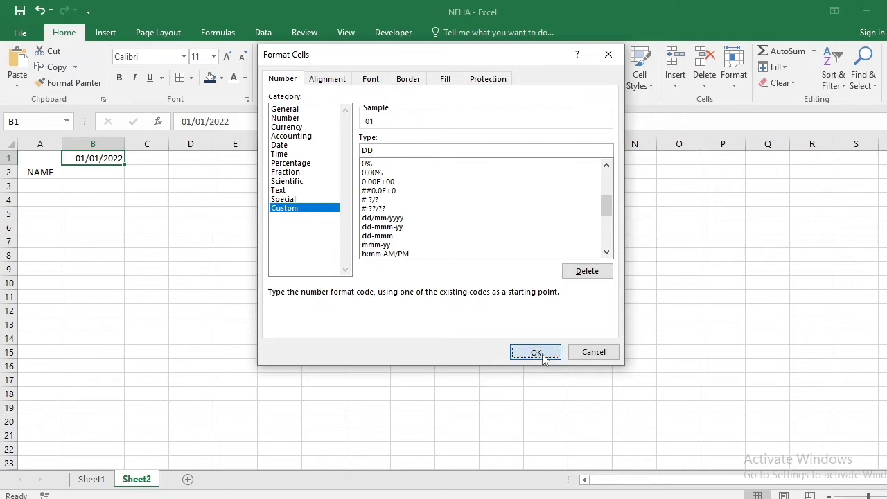
click(136, 215)
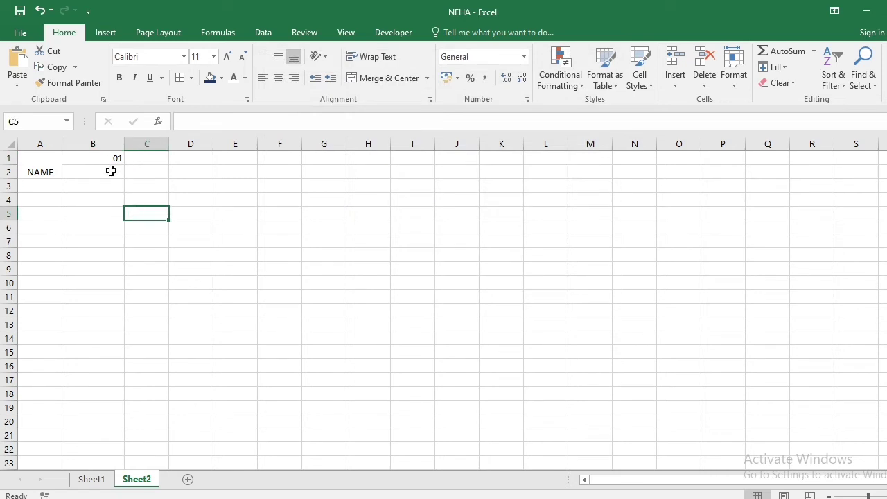
click(107, 158)
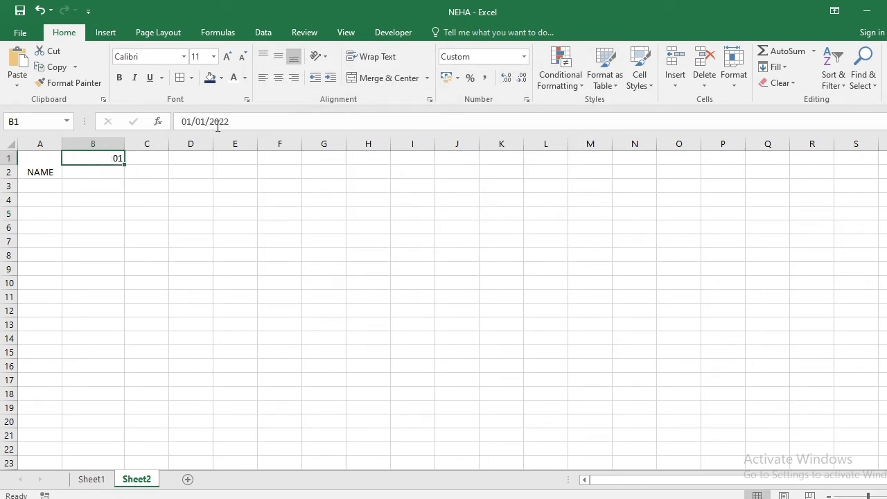
drag(258, 122, 174, 125)
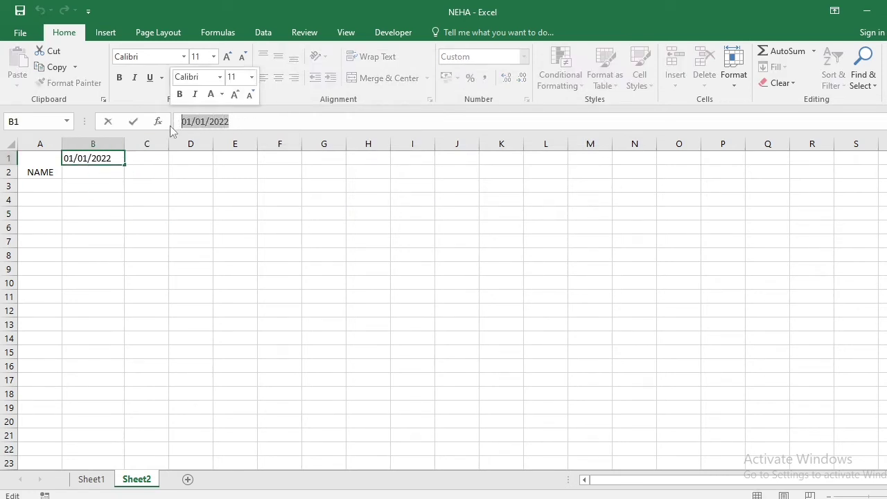
key(Return)
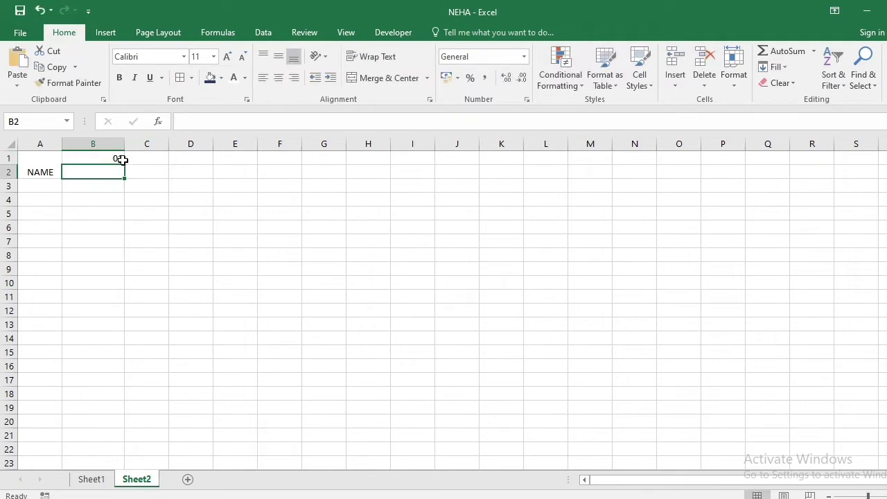
Fill the date series from B1 across row 1 to AF1, covering all 31 days of the month
click(93, 159)
drag(125, 165, 442, 242)
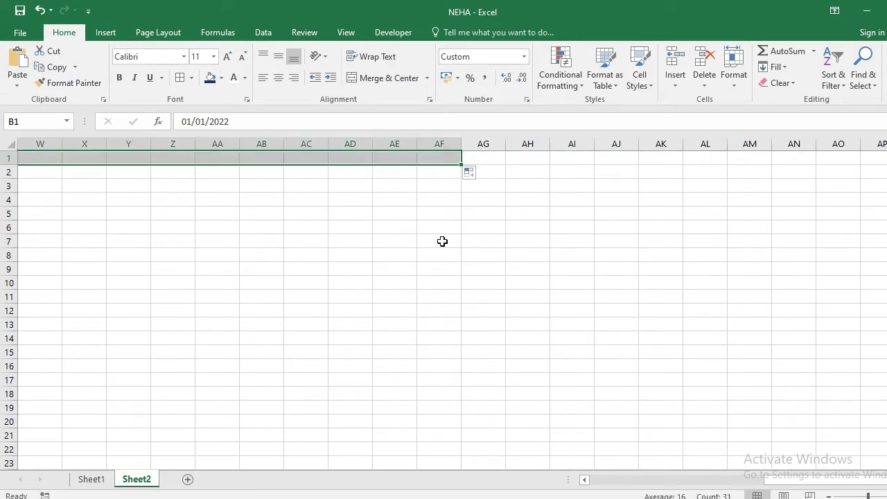
drag(797, 477, 588, 480)
drag(91, 212, 91, 211)
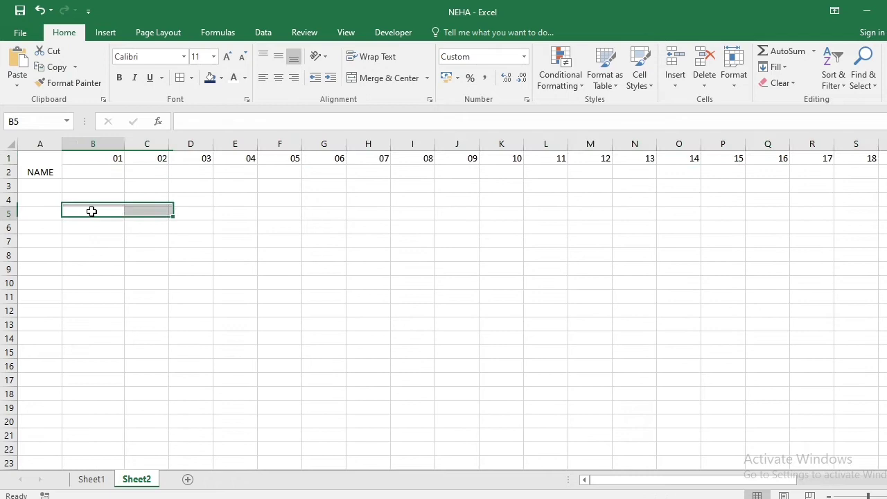
Enter the formula =TEXT(B1,"DDD") in cell B2 to give the weekday of the date above
click(94, 156)
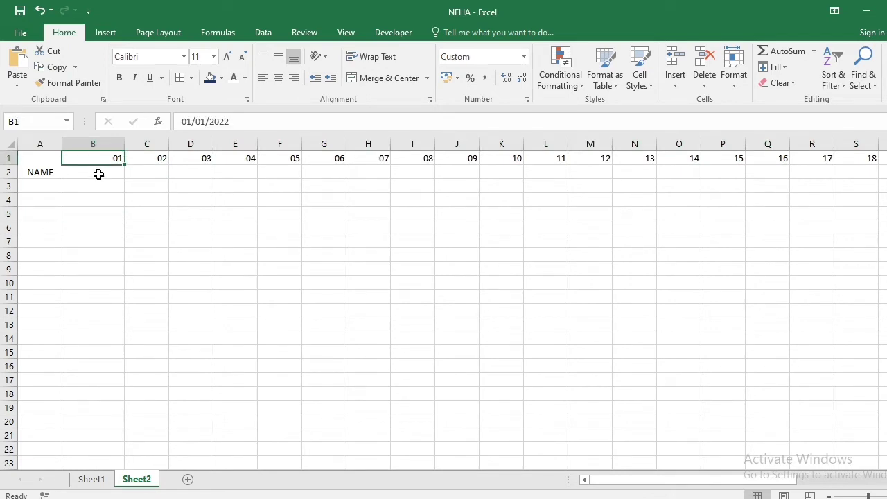
click(98, 173)
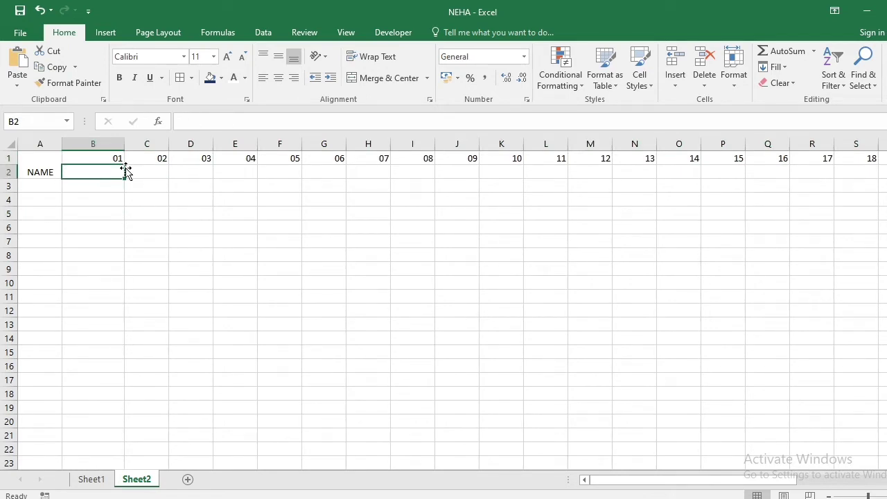
text(=TEXT)
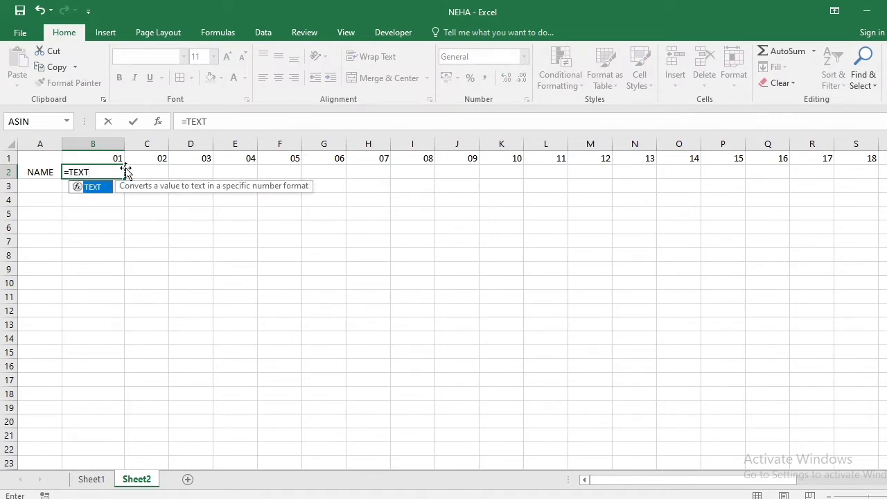
text(()
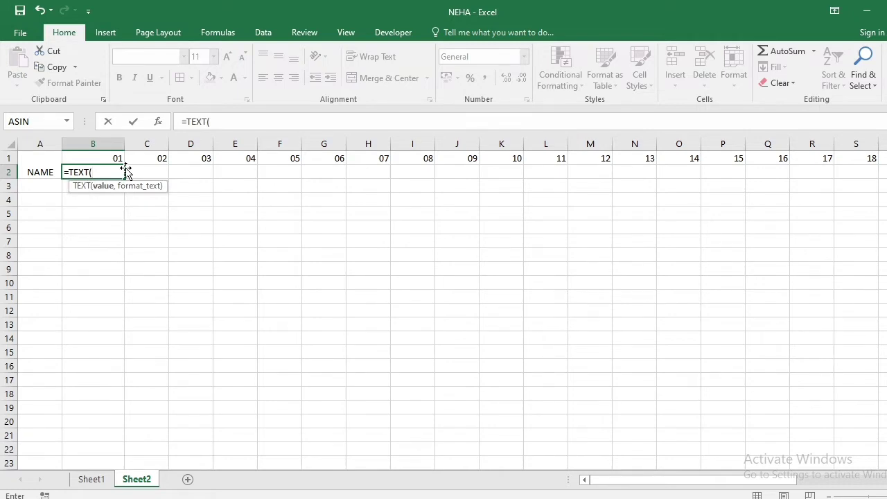
key(Up)
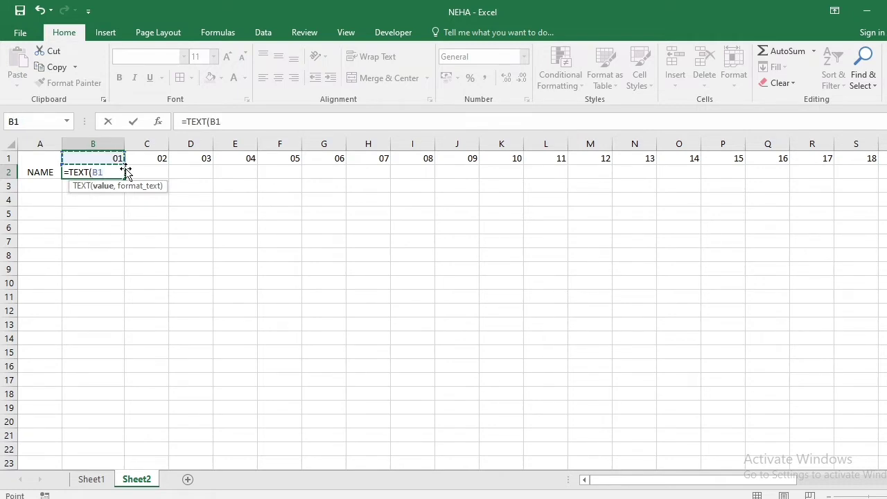
text(,")
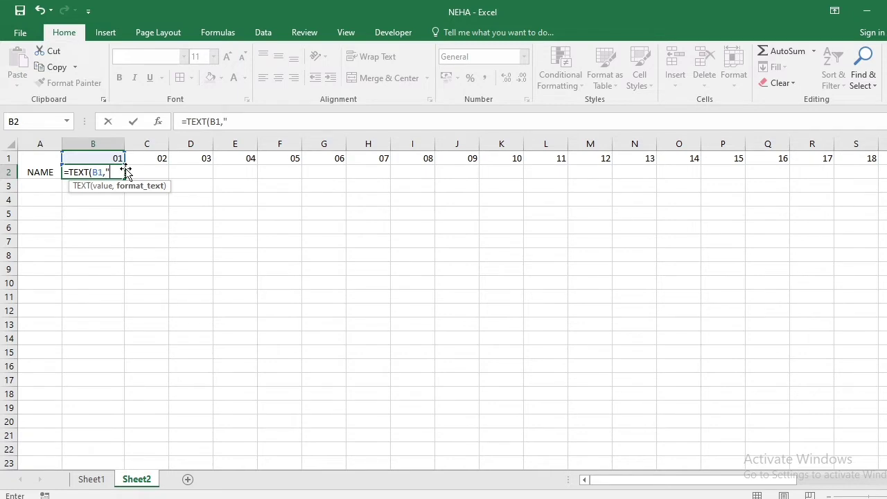
text(DDD"))
key(Return)
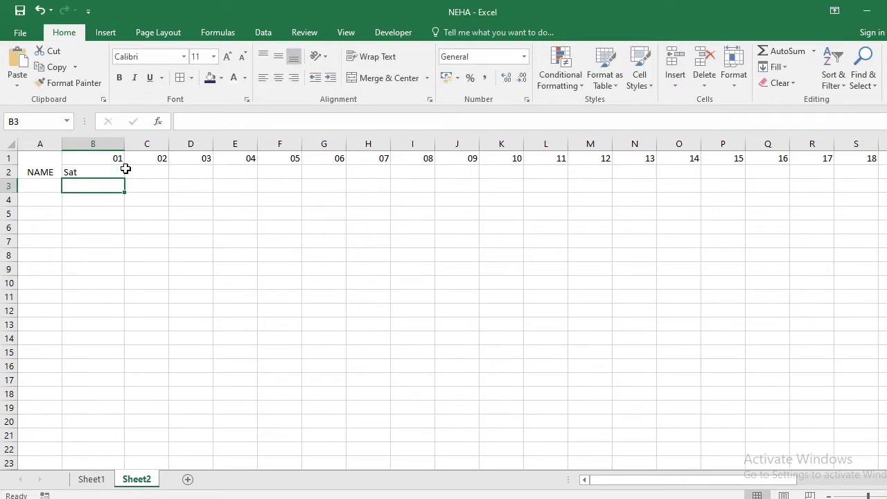
key(Up)
key(Up)
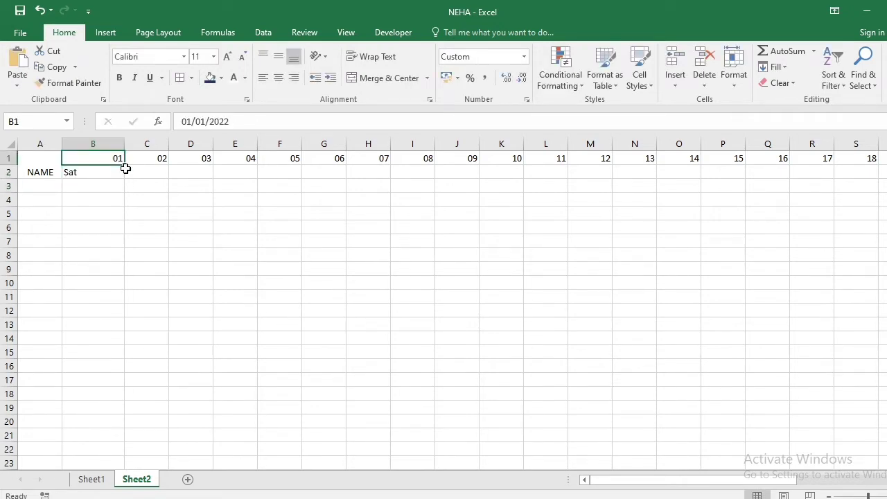
key(Down)
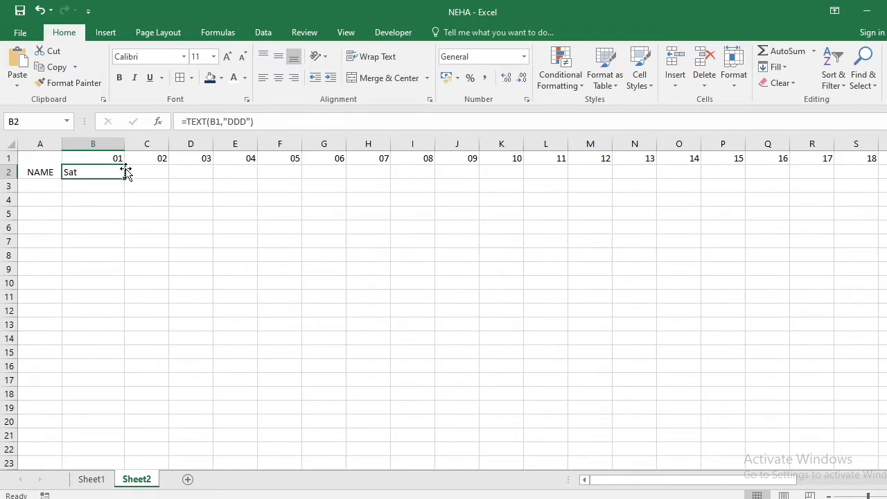
key(Down)
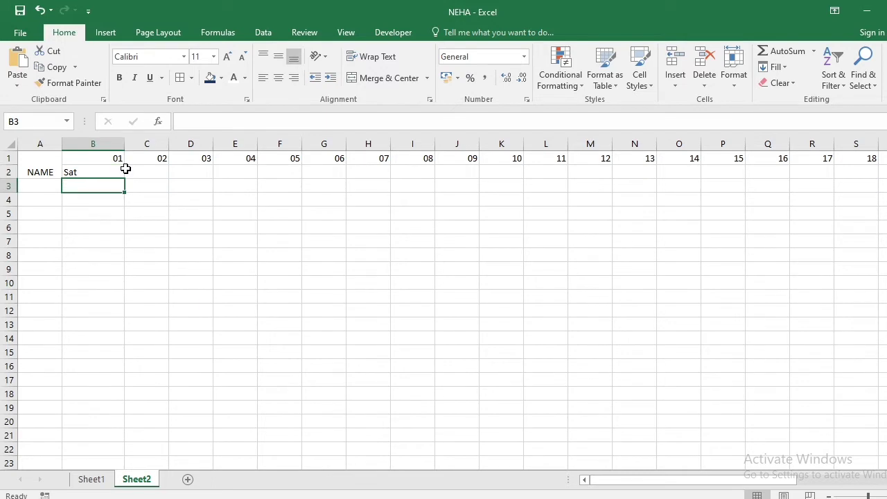
key(Up)
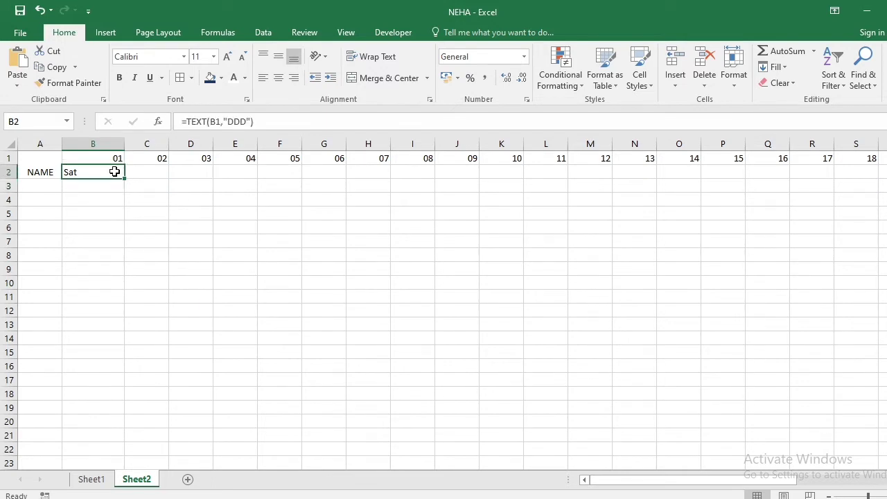
Try the full weekday format code "DDDD" in the TEXT formula in B2 and restore it to "DDD"
double_click(117, 171)
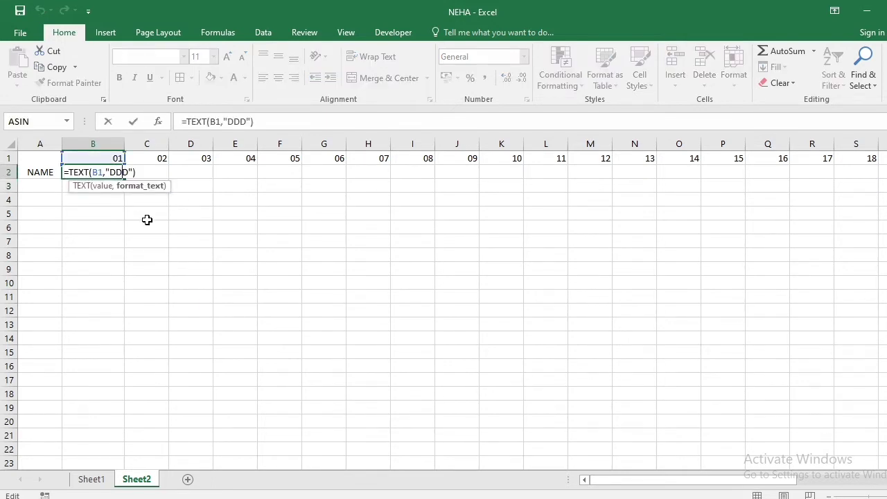
text(D)
key(Return)
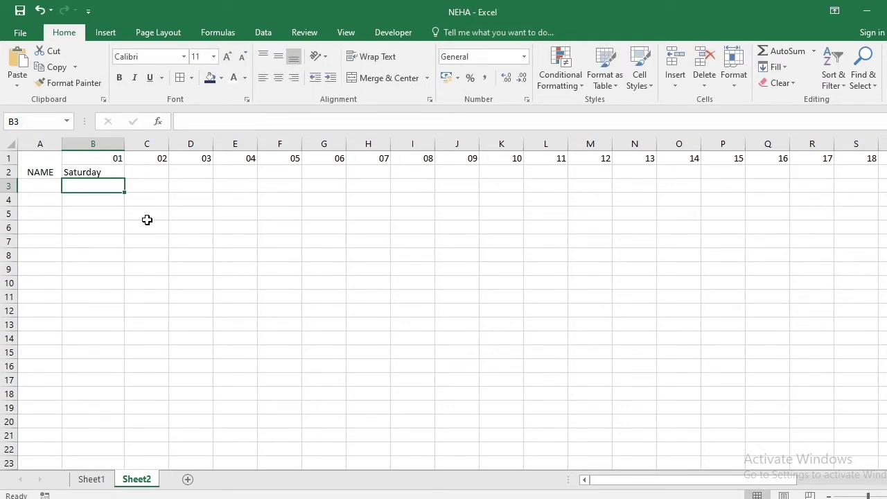
key(Up)
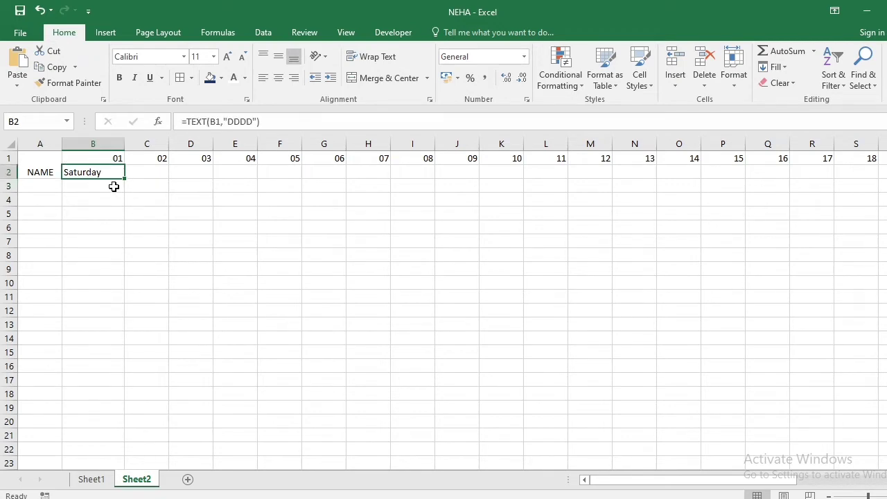
click(245, 121)
key(BackSpace)
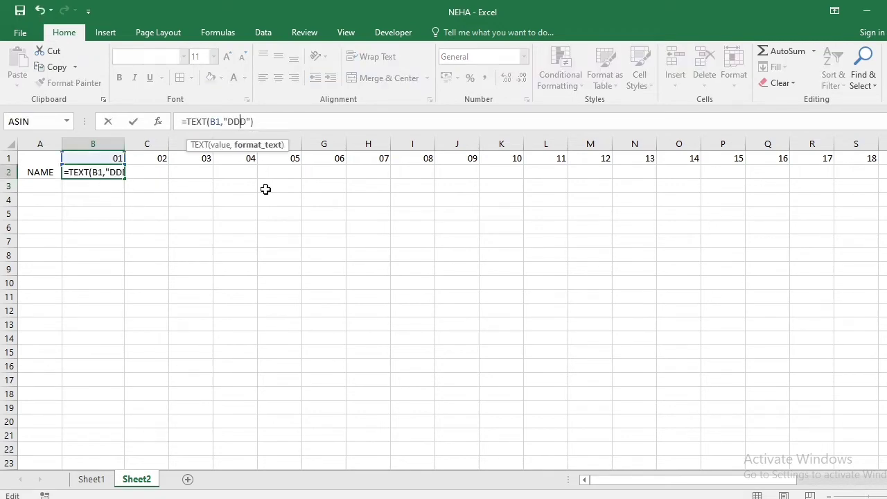
key(Return)
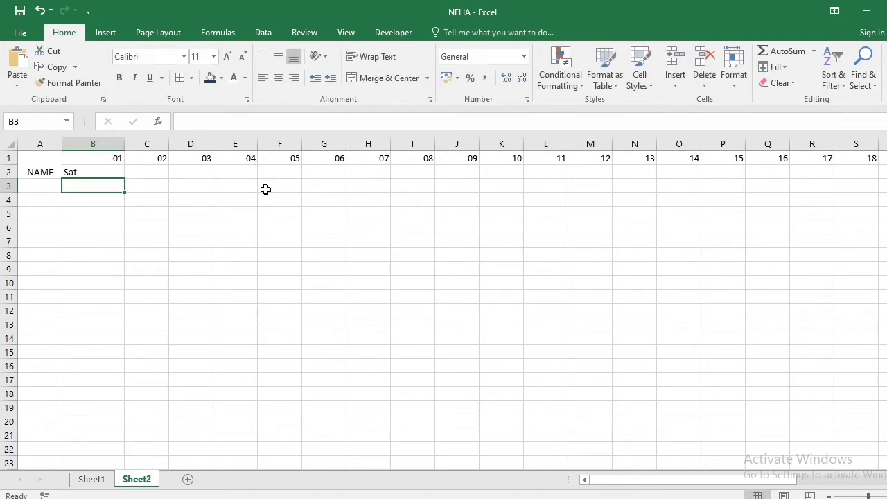
Fill the weekday formula from B2 across row 2 to AF2, under all 31 dates
key(Up)
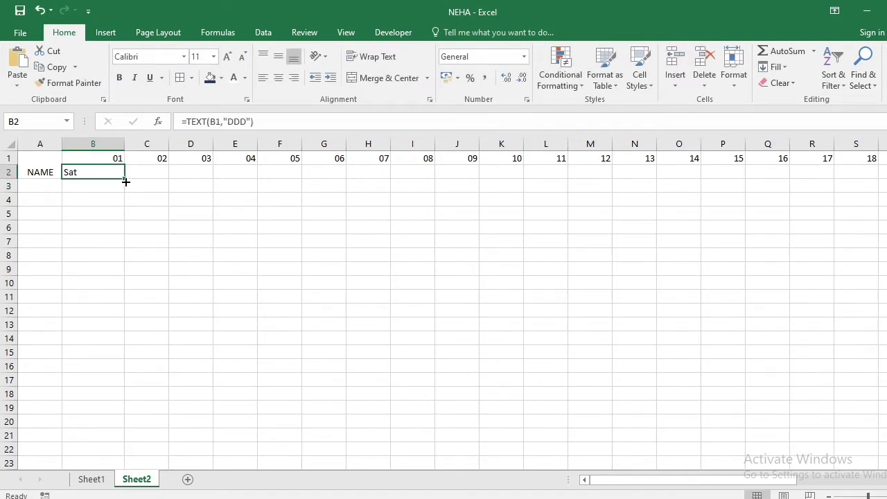
drag(125, 182, 800, 254)
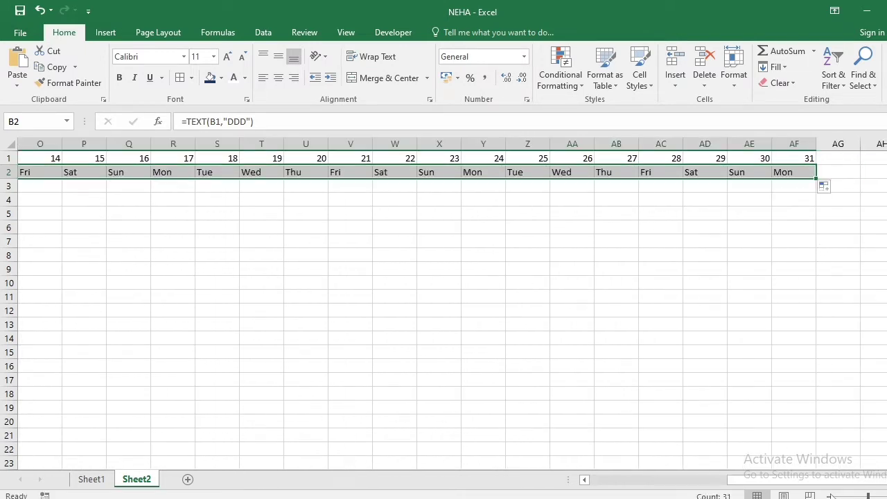
drag(826, 483, 601, 490)
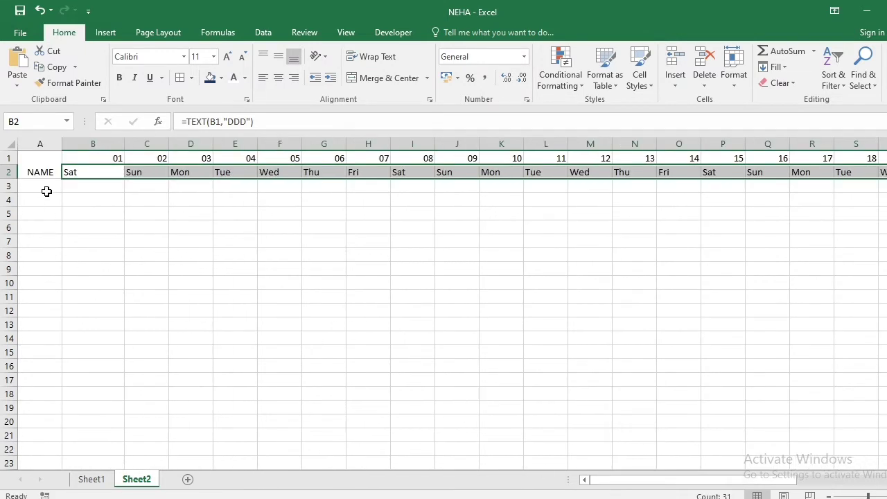
Copy the employee names in A5:A25 of Sheet1 and paste them into Sheet2 starting at cell A3
drag(47, 191, 21, 390)
click(77, 479)
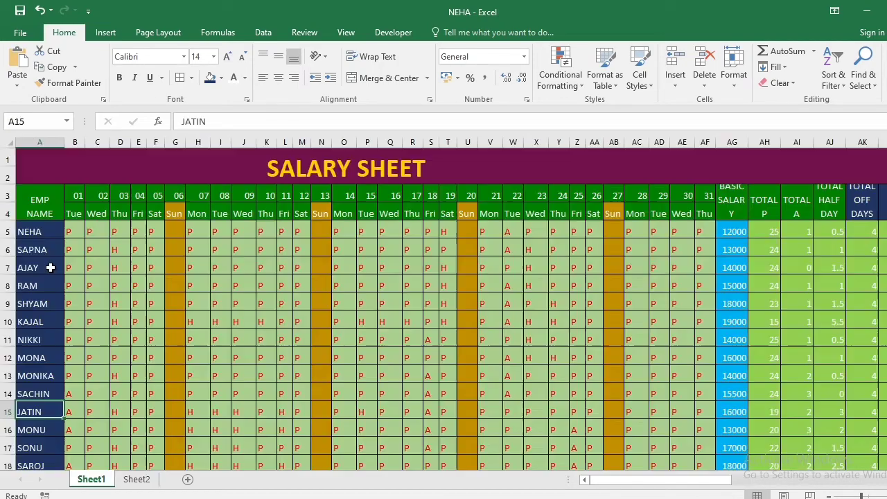
drag(34, 234, 21, 449)
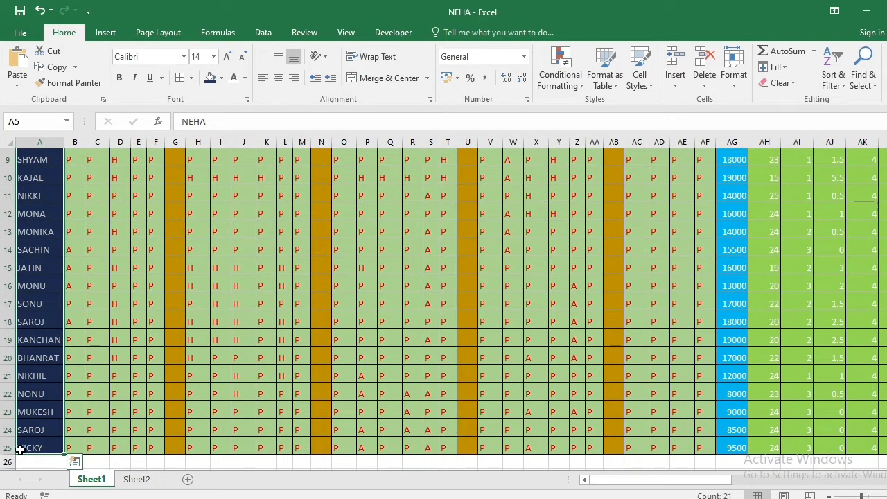
key(ctrl+c)
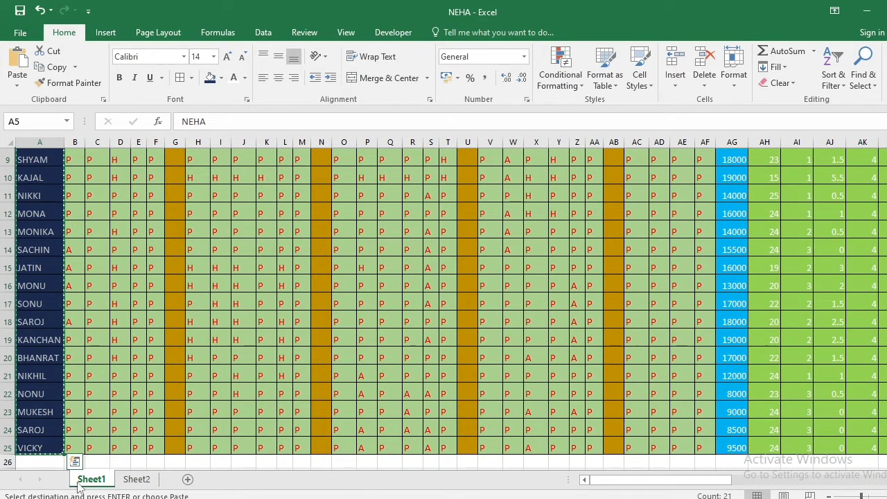
click(137, 479)
click(31, 189)
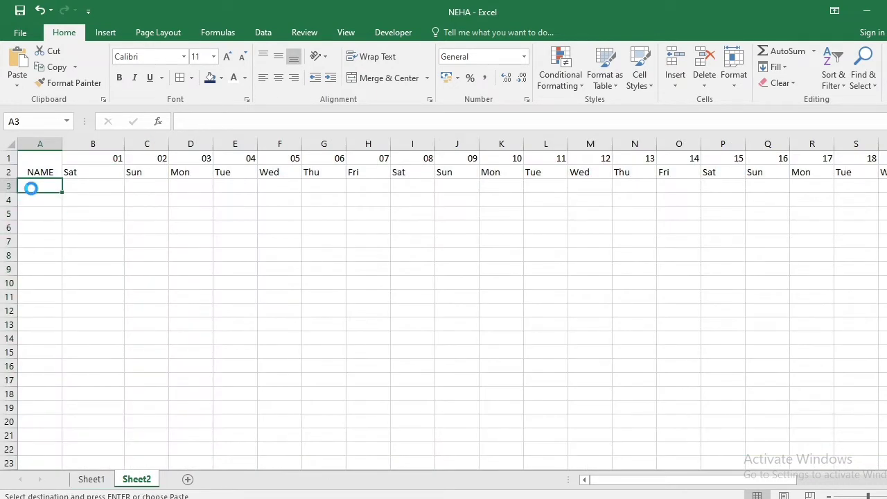
key(ctrl+v)
click(98, 250)
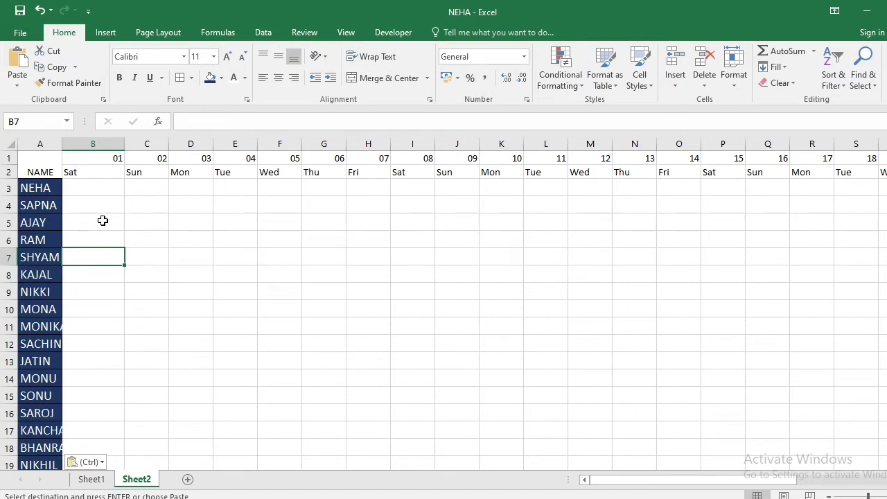
click(154, 296)
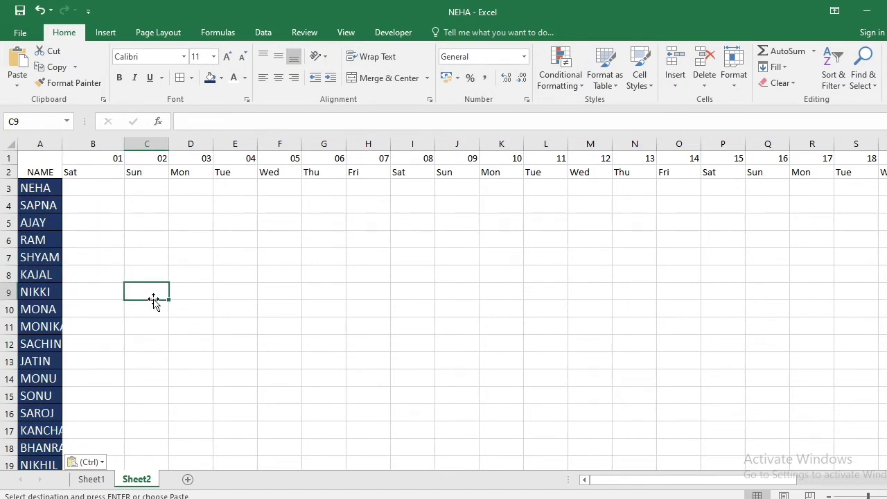
Apply all borders to the whole attendance table in Sheet2, from the header rows down to the last employee name
click(24, 188)
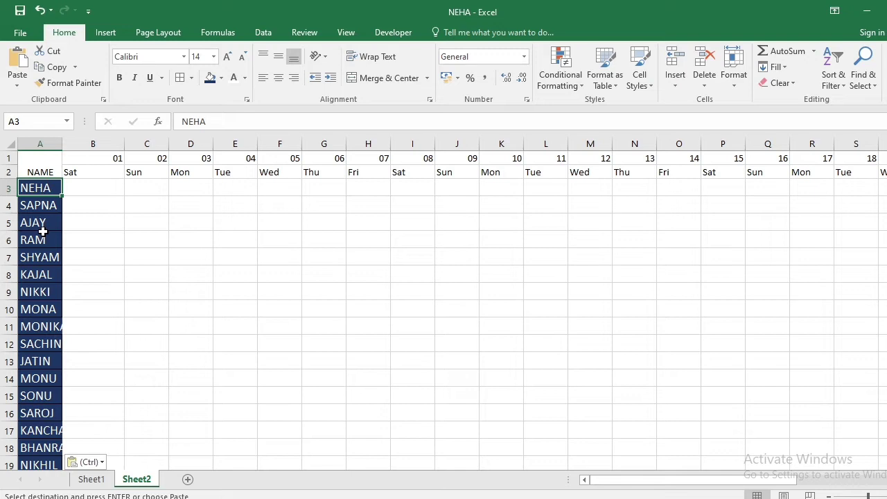
key(ctrl+a)
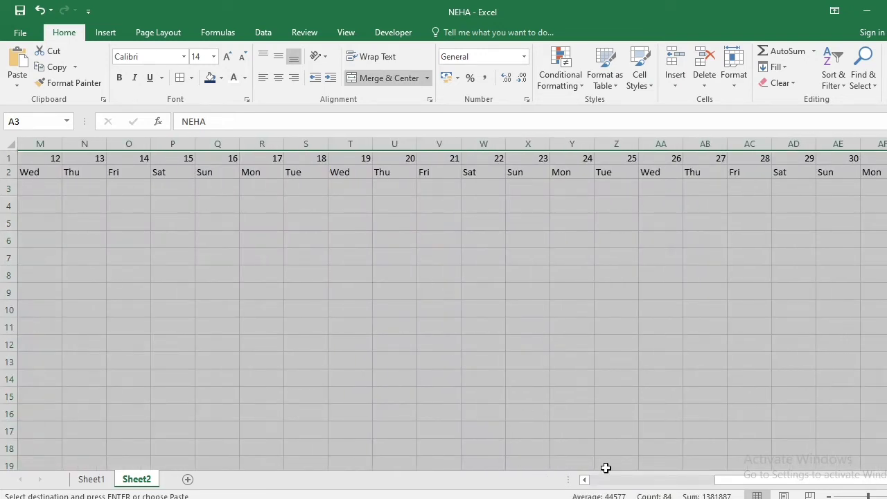
drag(745, 481, 582, 494)
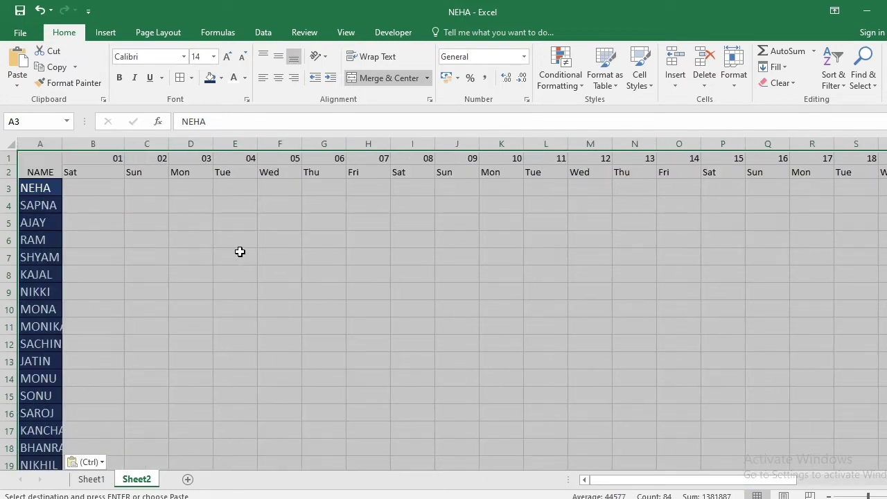
key(alt)
key(h)
key(b)
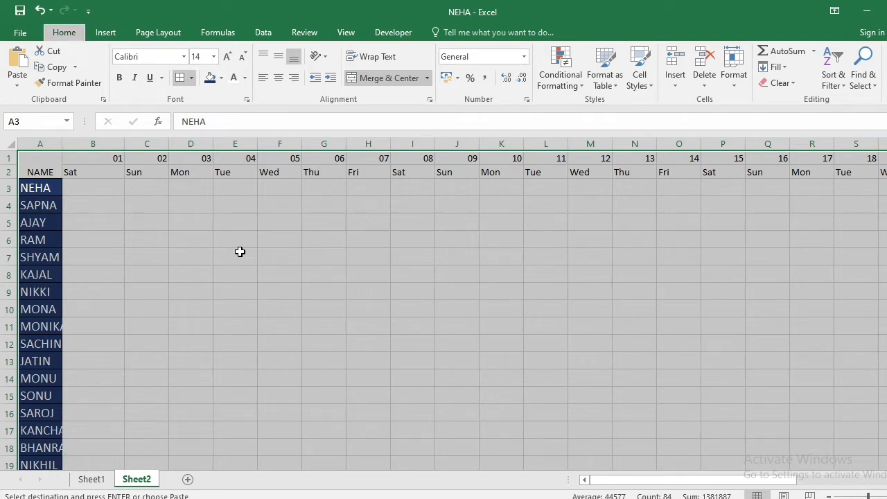
key(a)
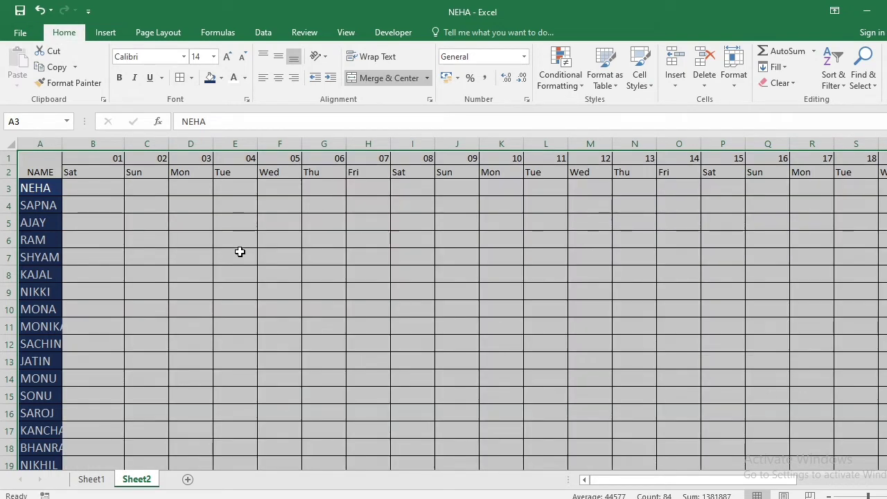
key(Down)
key(Down)
key(Down)
key(Down)
key(Down)
key(Down)
key(Down)
key(Down)
key(Down)
key(Down)
key(Down)
key(Down)
key(Down)
key(Down)
key(Down)
key(Down)
key(Down)
key(Down)
key(Down)
key(Down)
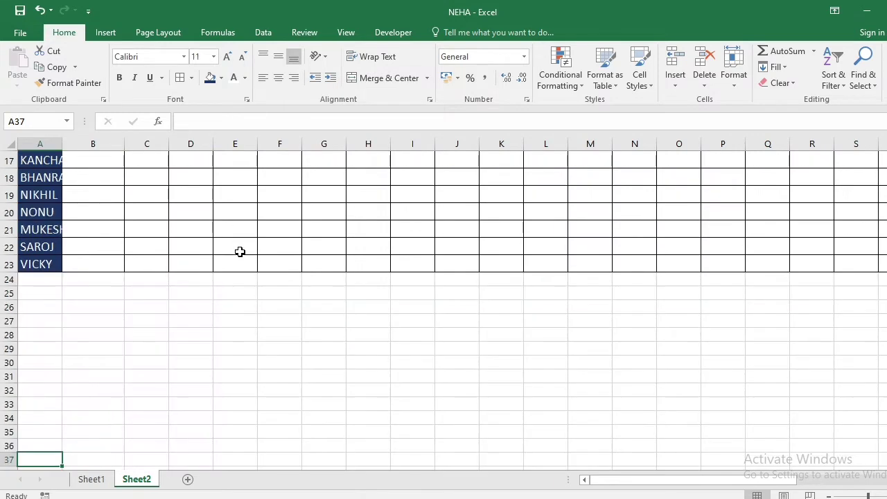
key(Up)
key(Up)
key(Up)
key(Up)
key(Up)
key(Up)
key(Up)
key(Up)
key(Up)
key(Up)
key(Up)
key(Up)
key(Up)
key(Up)
key(Up)
key(Up)
key(Up)
key(Up)
key(Up)
key(Up)
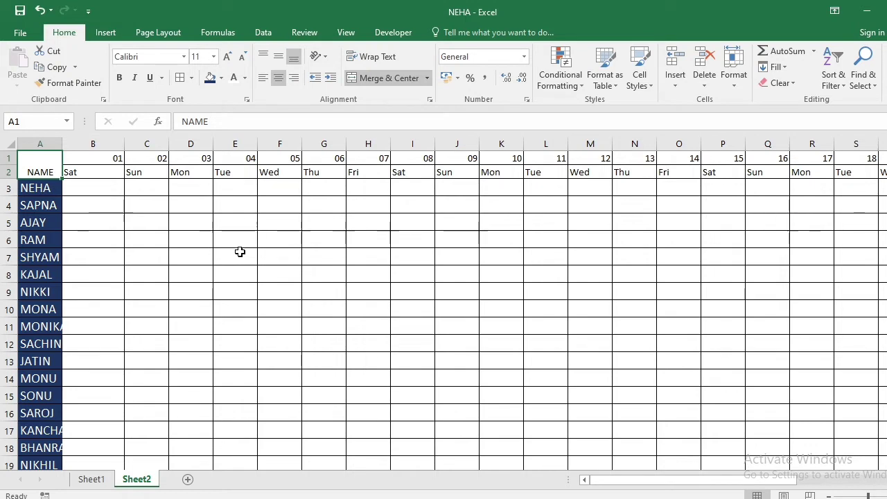
AutoFit the widths of columns A through AF to their contents
drag(45, 145, 858, 224)
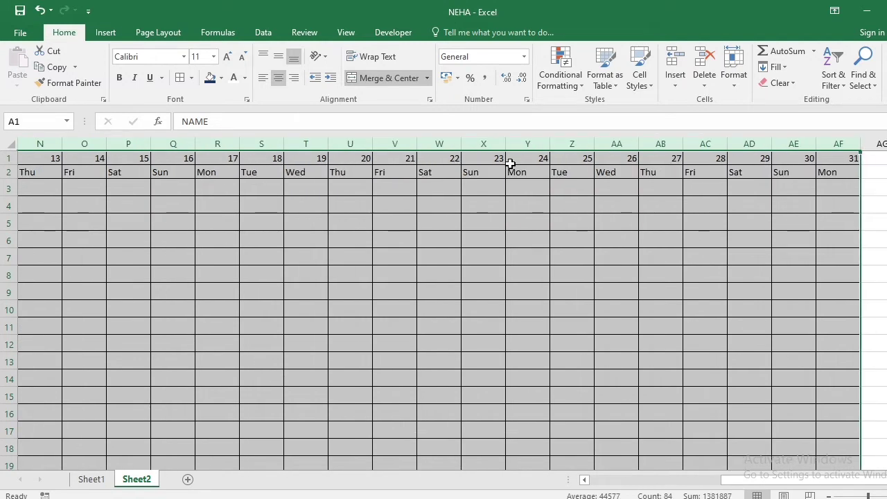
double_click(593, 145)
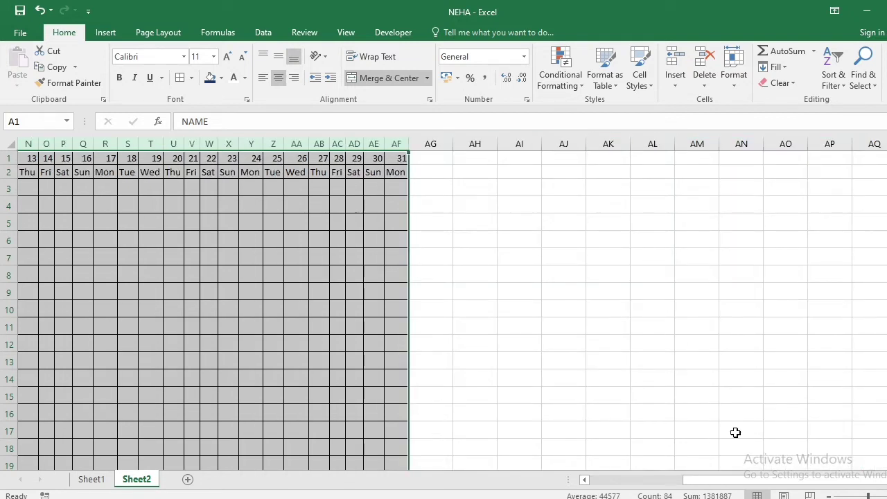
drag(748, 480, 729, 483)
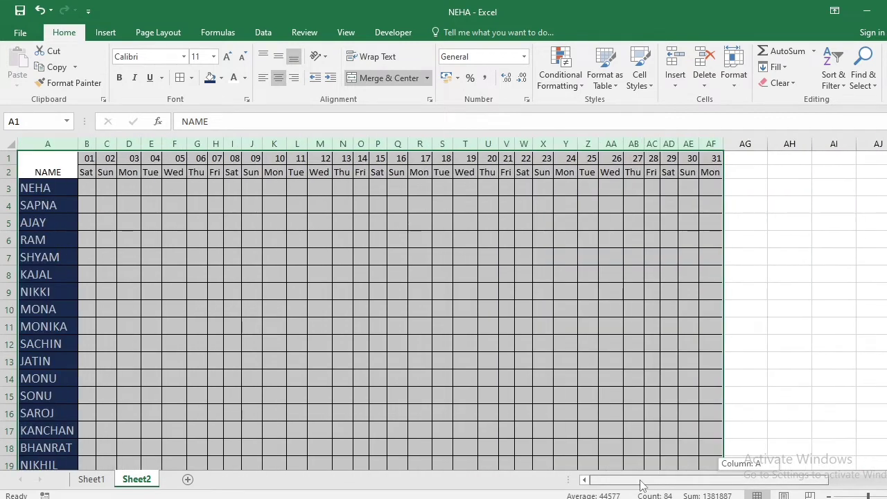
click(138, 292)
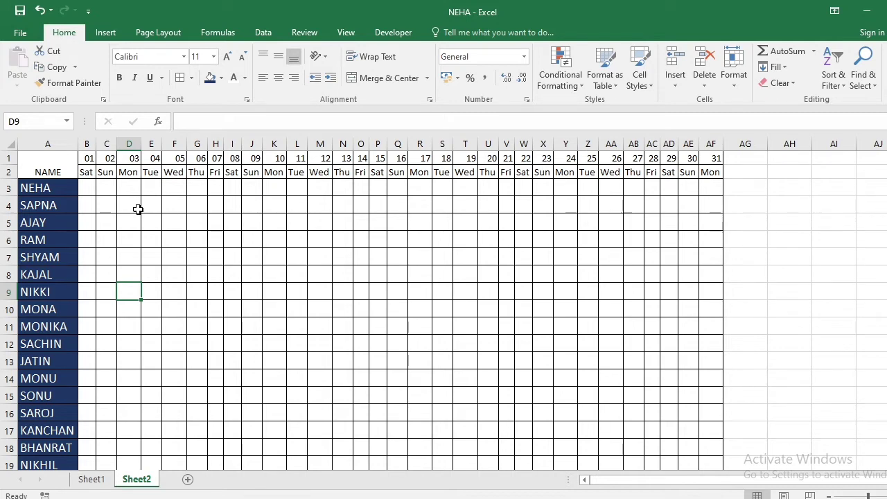
Create a formula-based conditional formatting rule with =B$2="SUN" for the attendance grid from B2 through column AF
drag(86, 174, 702, 443)
scroll(531, 371, up, 2)
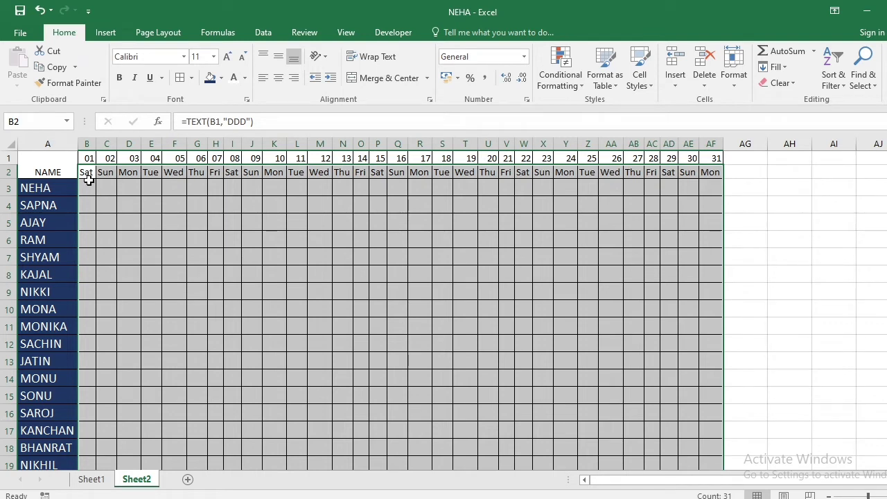
click(543, 72)
click(575, 256)
click(486, 199)
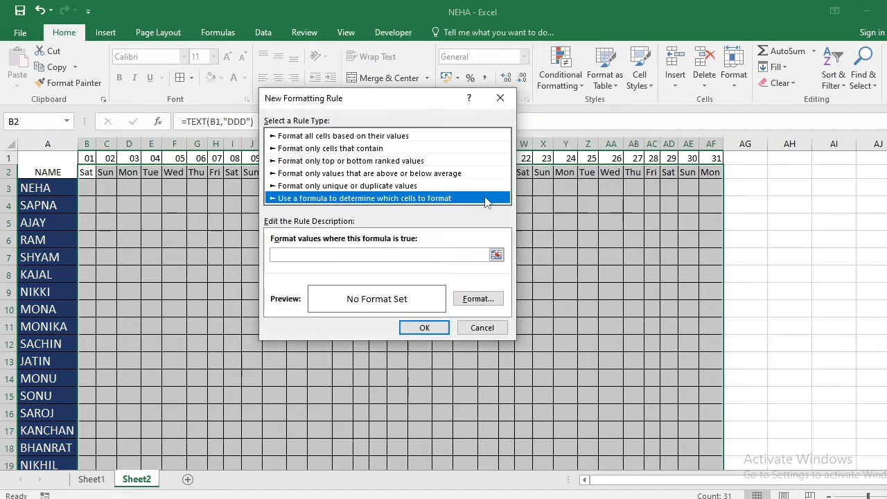
click(366, 255)
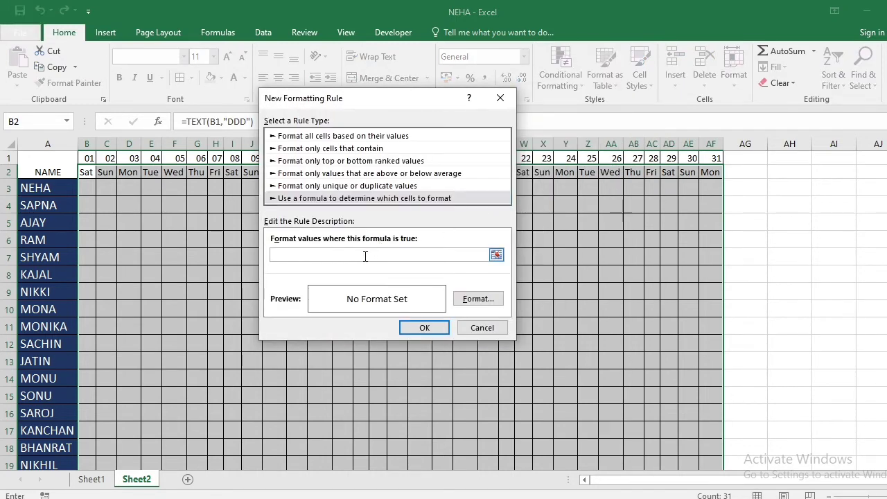
click(86, 172)
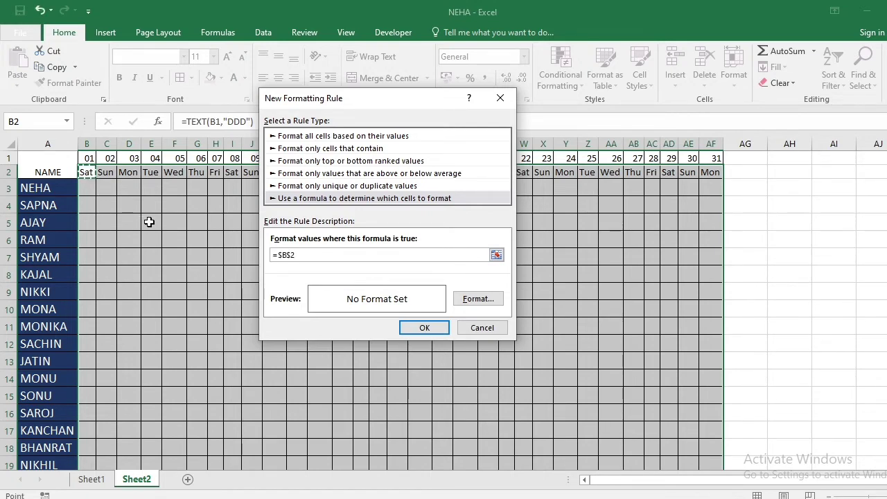
click(289, 257)
Give the Sunday formatting rule a yellow background fill and apply it to the attendance grid
click(474, 300)
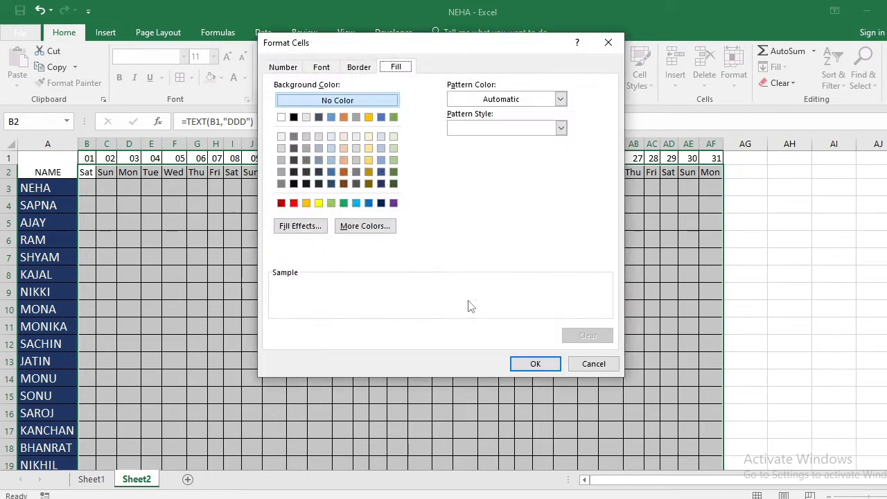
click(394, 117)
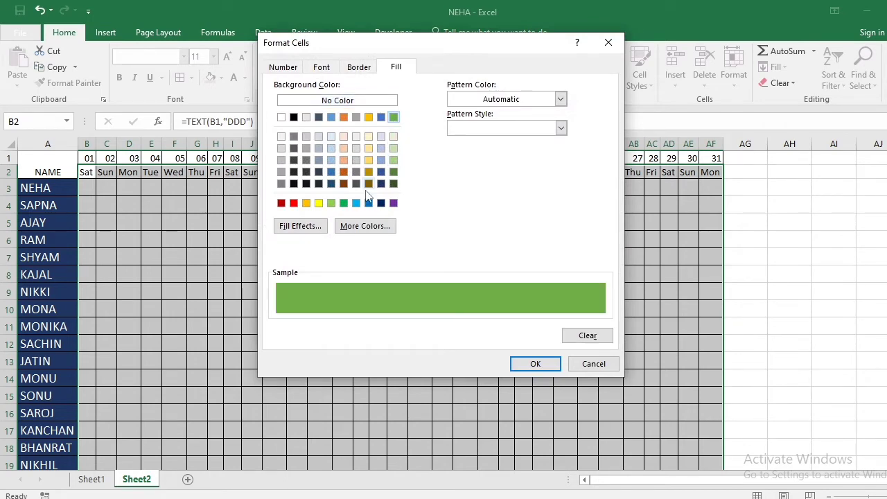
click(318, 204)
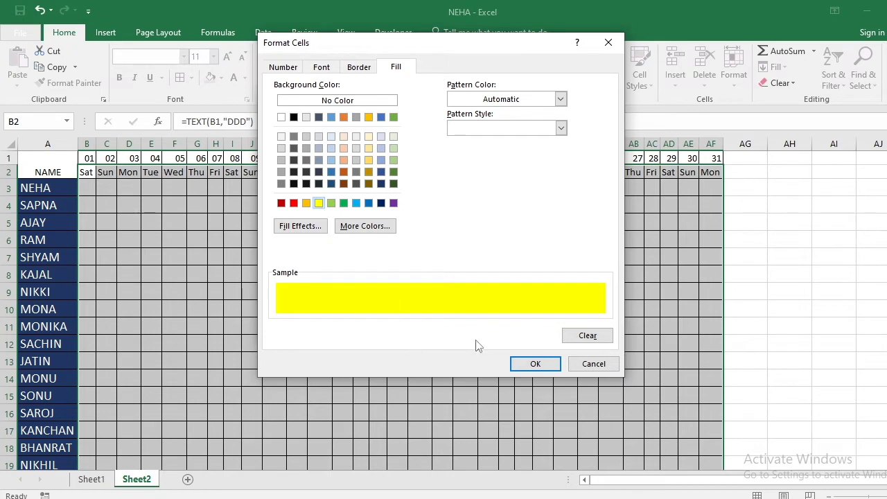
click(516, 363)
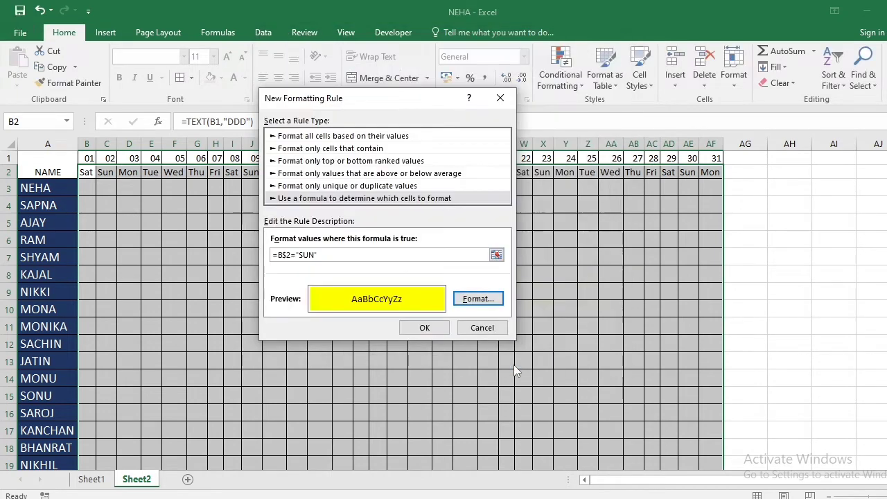
click(424, 328)
click(358, 294)
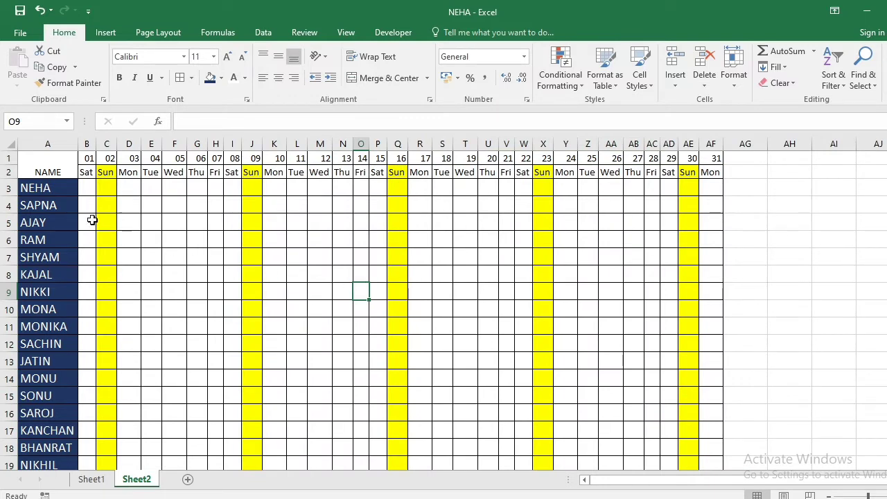
Fill B3:B23, the date 01 column, with P for every employee
click(86, 188)
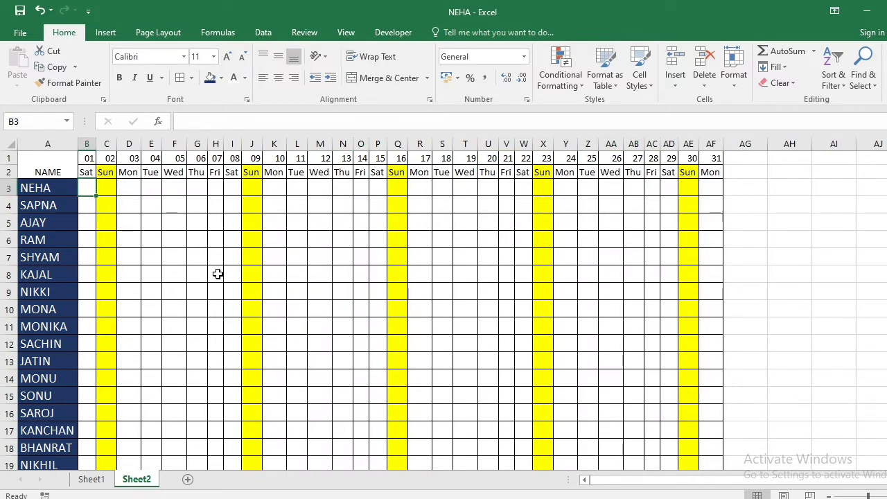
text(P)
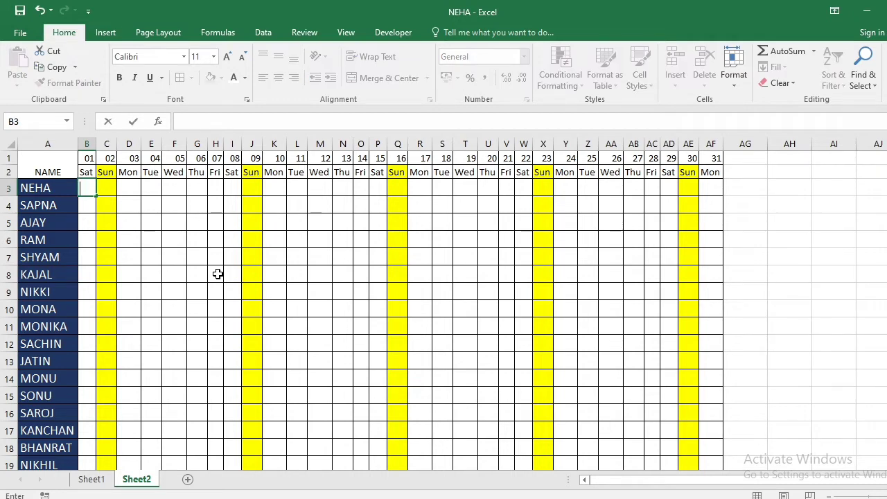
click(120, 254)
drag(83, 186, 89, 421)
scroll(787, 370, up, 3)
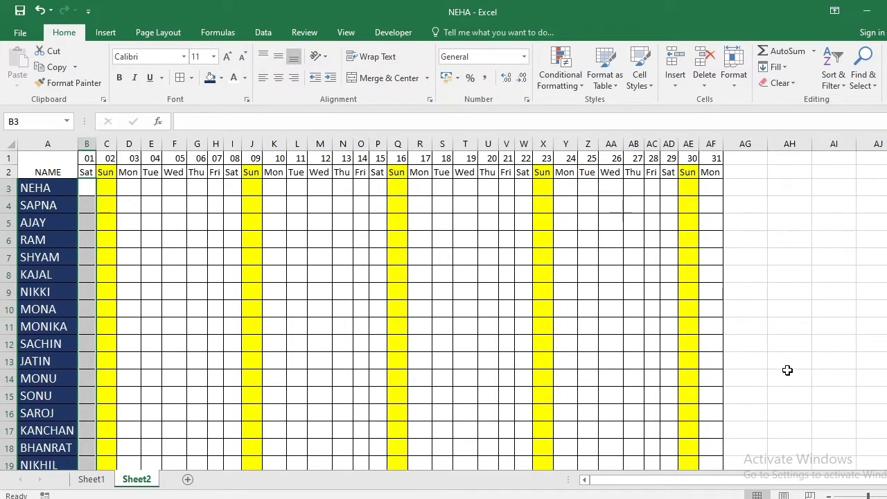
text(P)
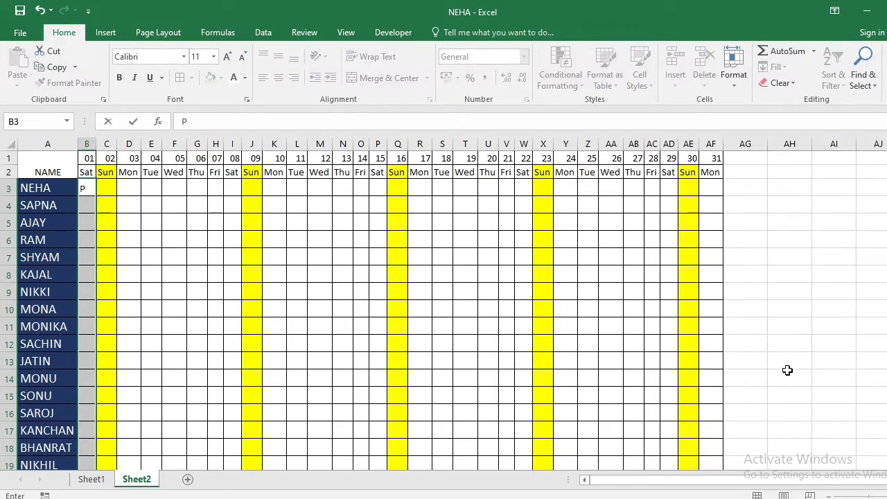
key(ctrl+Return)
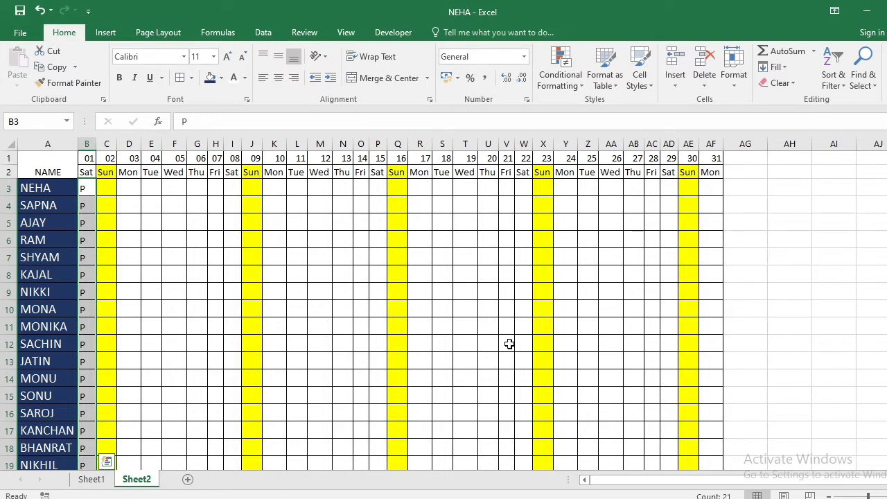
Fill D3:I23, the dates 03 to 08, with P for every employee
drag(133, 187, 228, 438)
text(P)
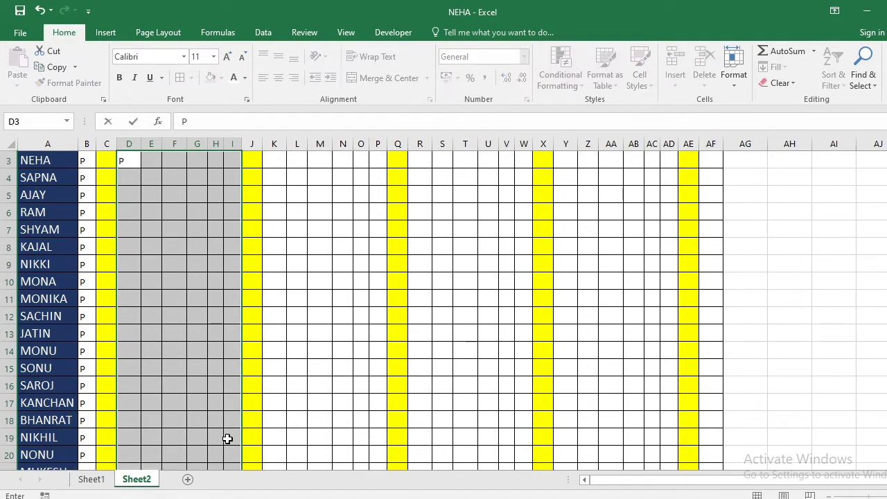
key(ctrl+Return)
Fill the remaining non-Sunday columns K:P, R:W, Y:AD and AF with P in rows 3 through 23, all at once
scroll(239, 367, up, 1)
drag(276, 187, 372, 444)
scroll(377, 381, up, 2)
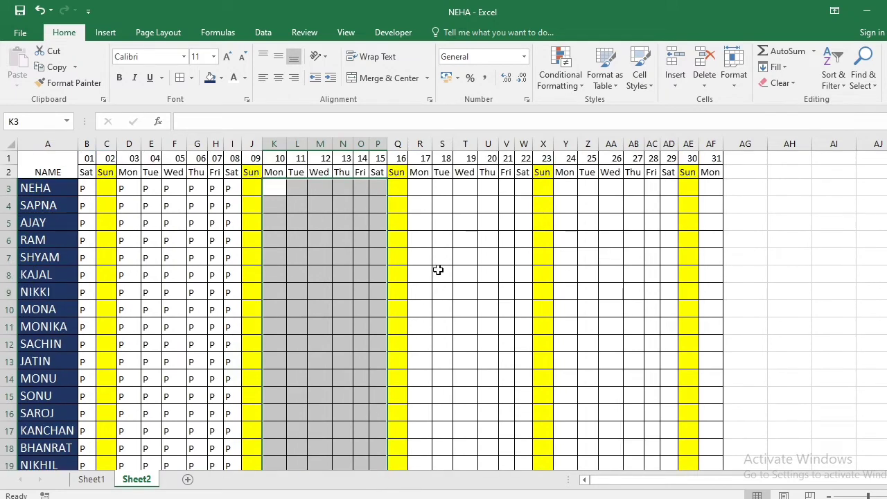
drag(420, 187, 527, 432)
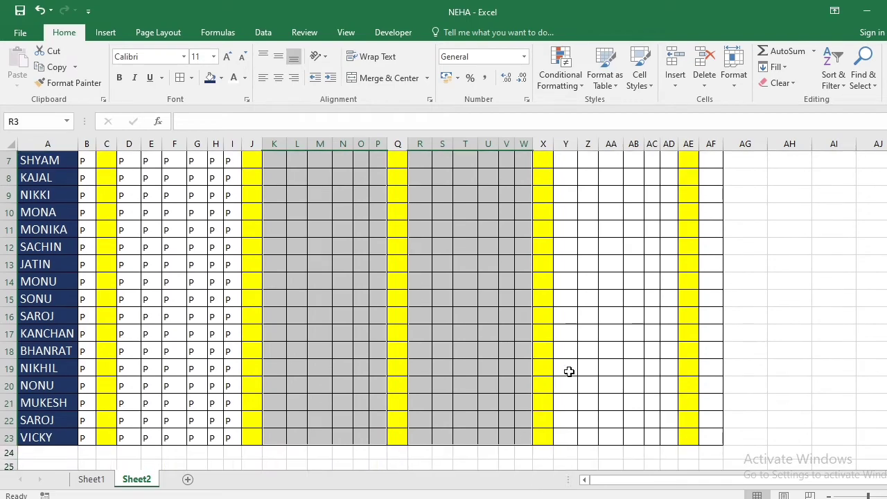
scroll(569, 371, up, 3)
scroll(569, 372, down, 2)
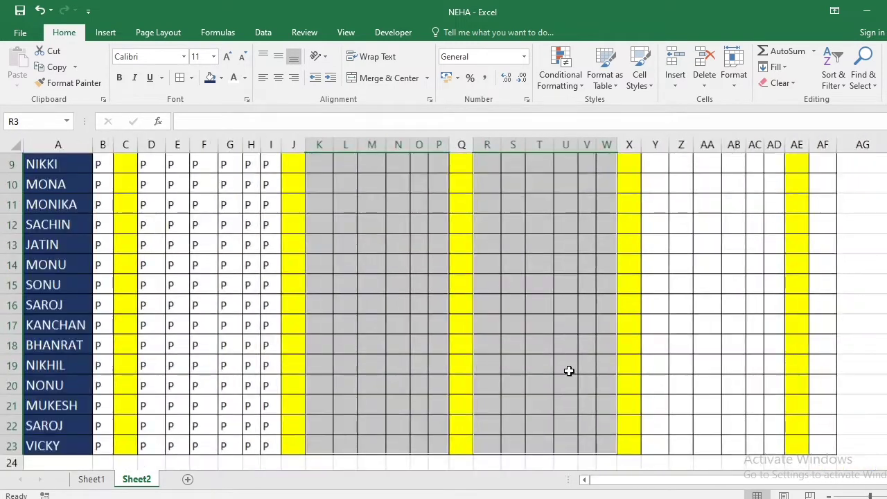
scroll(569, 371, down, 2)
scroll(569, 372, up, 2)
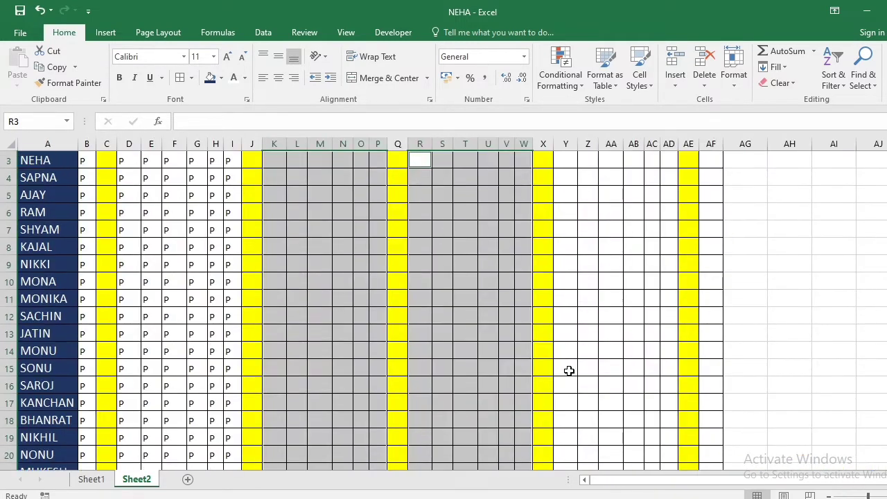
drag(566, 186, 659, 430)
scroll(659, 430, up, 2)
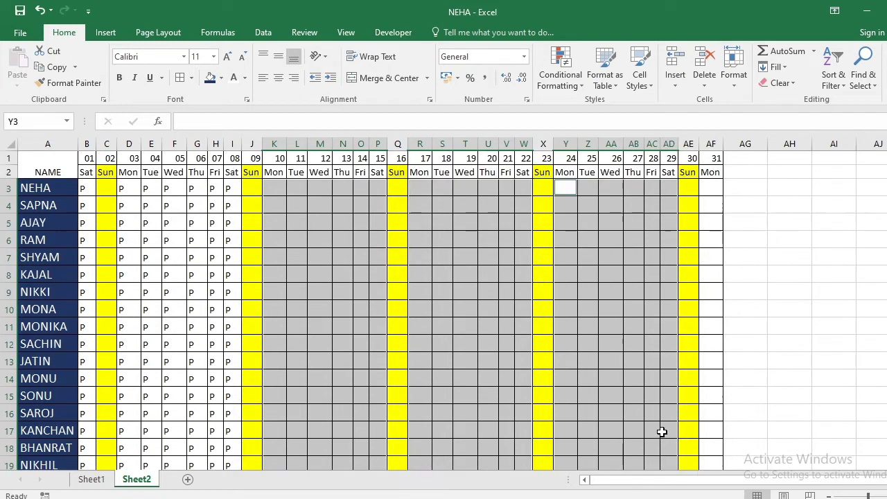
drag(710, 190, 719, 442)
scroll(469, 354, up, 2)
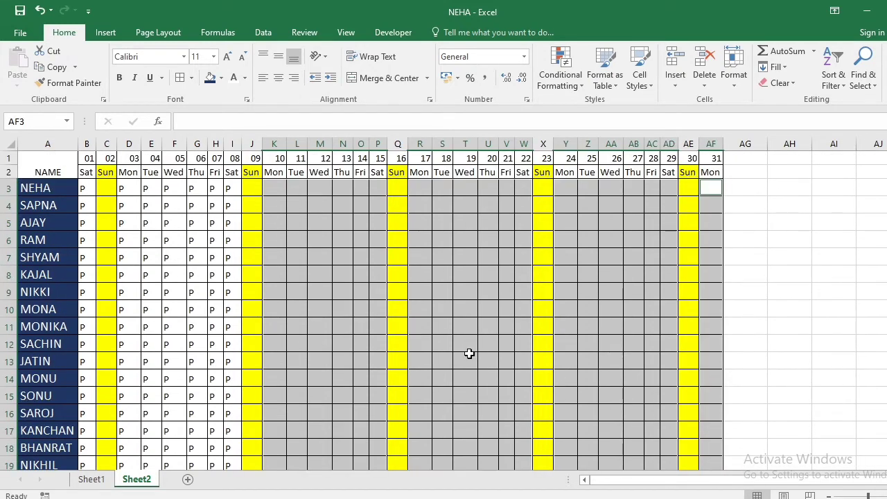
text(P)
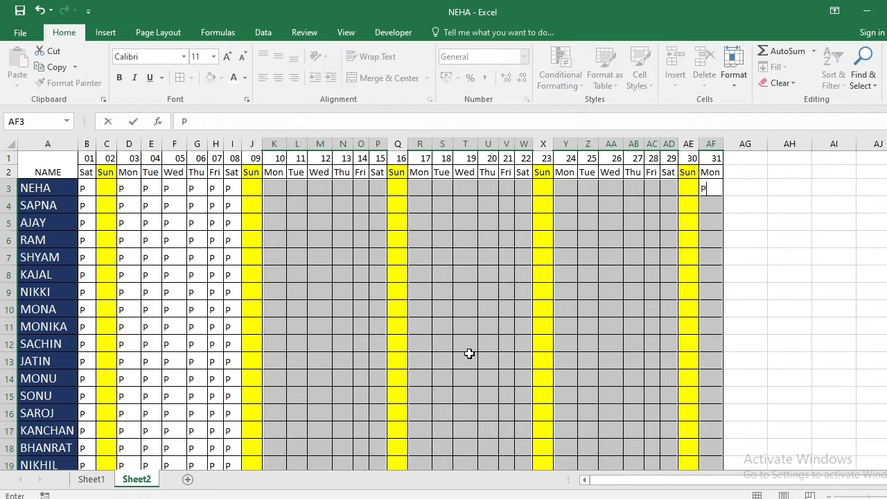
key(ctrl+Return)
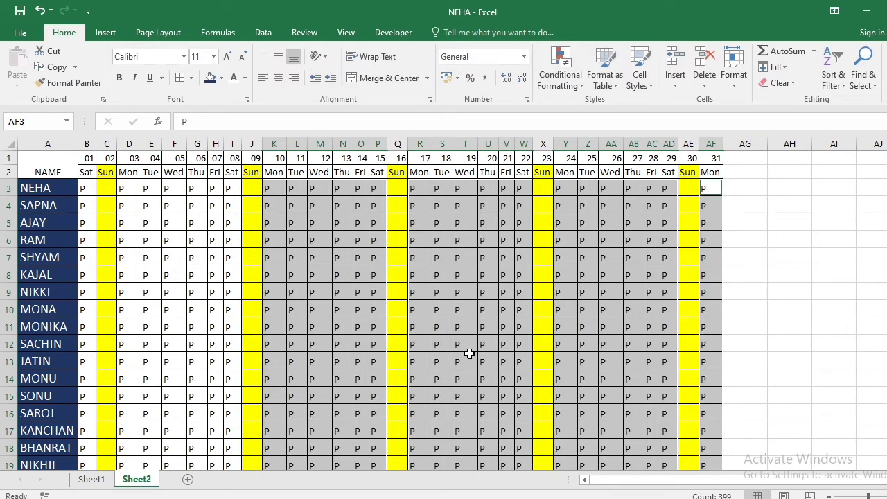
Enter A in M4:M7 and M9:M11 for date 12, and in N6:N8, N11 and N13 for date 13
click(326, 212)
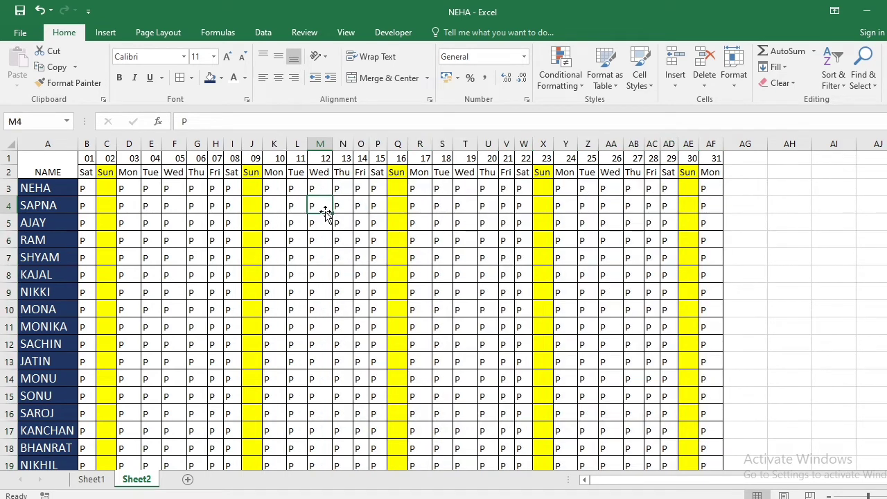
text(A)
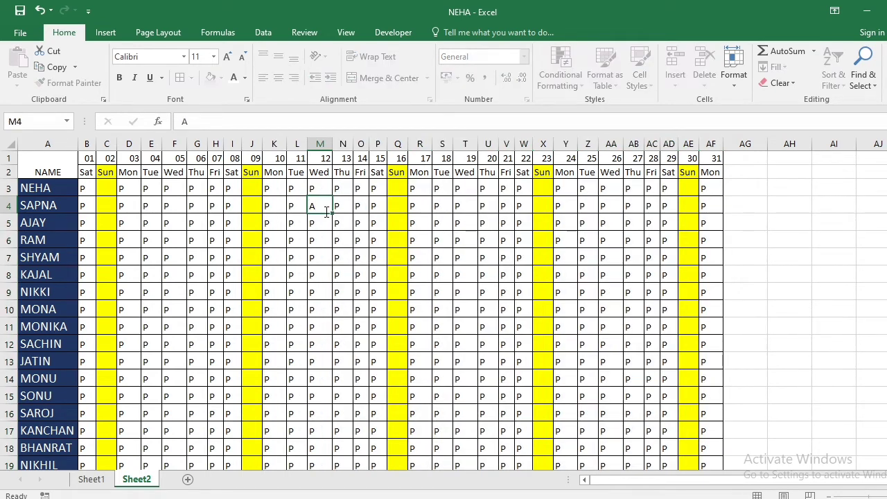
key(Return)
text(A)
key(Return)
text(A)
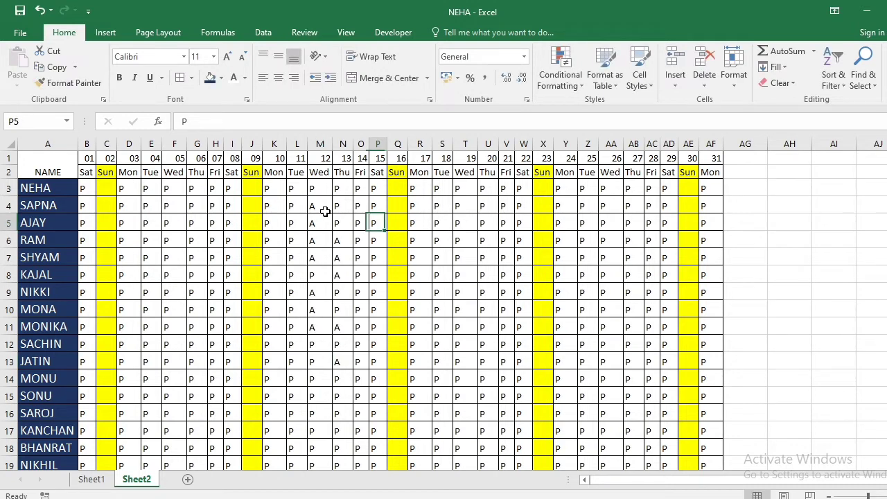
key(Right)
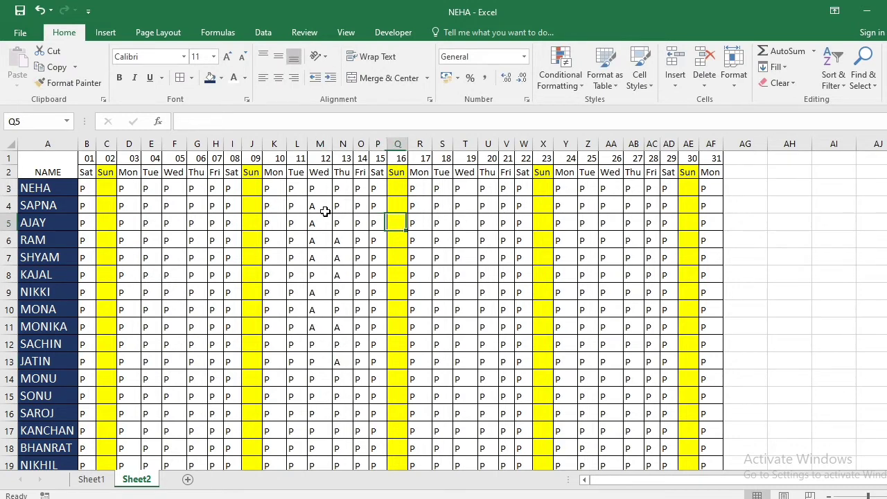
Enter A in S3, S5:S7, S9:S10 and S12:S13 for date 18, and in U12 for date 20
key(Return)
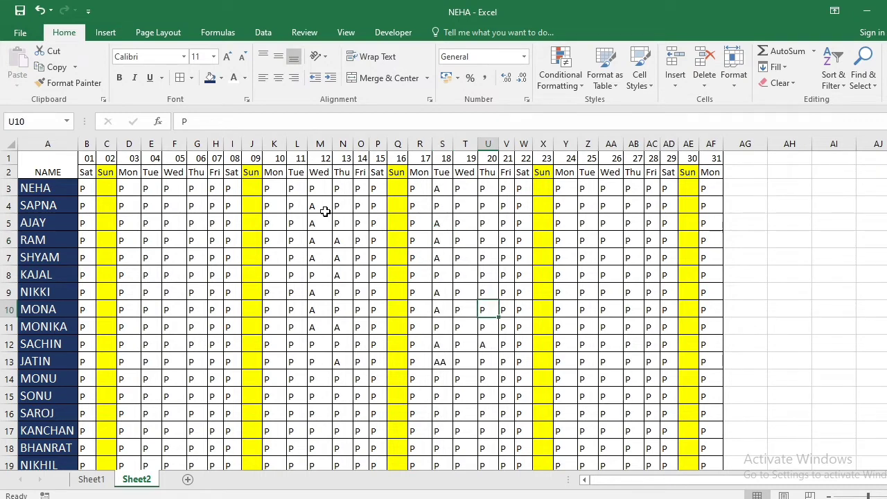
key(Return)
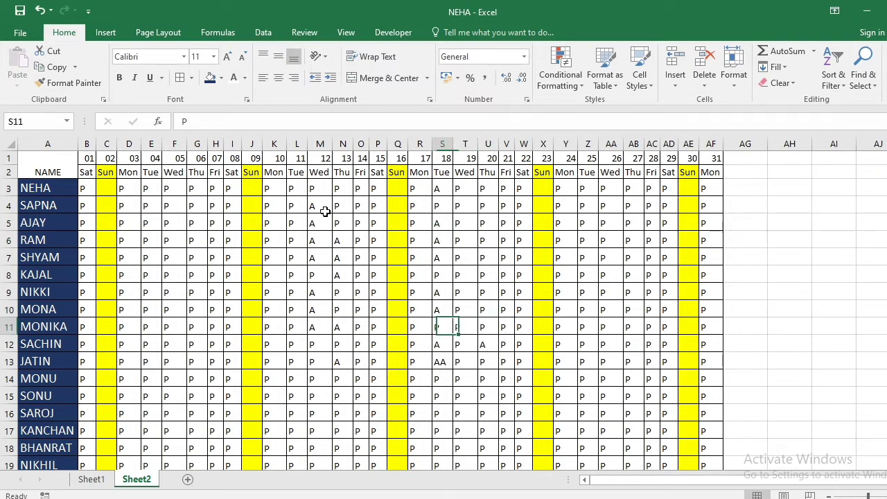
key(Down)
key(Down)
text(A)
key(Return)
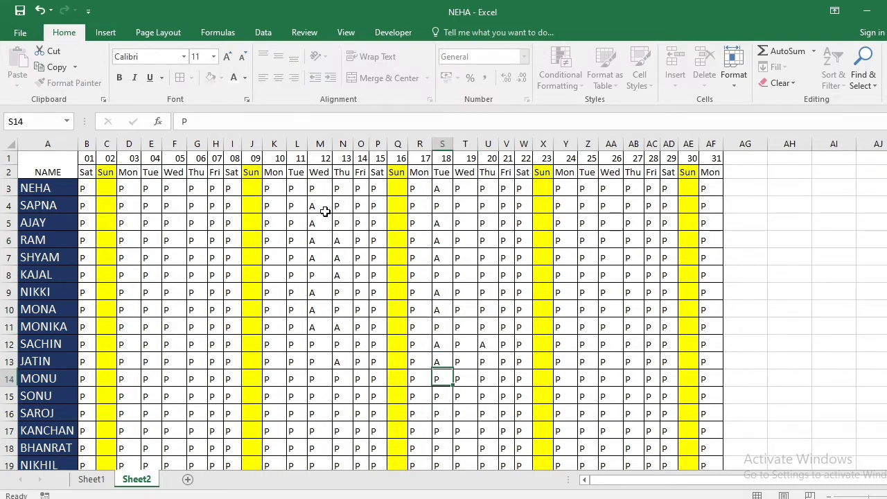
Enter A in Z7:Z10 and Z12:Z13 for date 25, and in AA7 and AB7 for dates 26 and 27
key(Right)
key(Right)
key(Right)
key(Right)
key(Right)
key(Right)
key(Right)
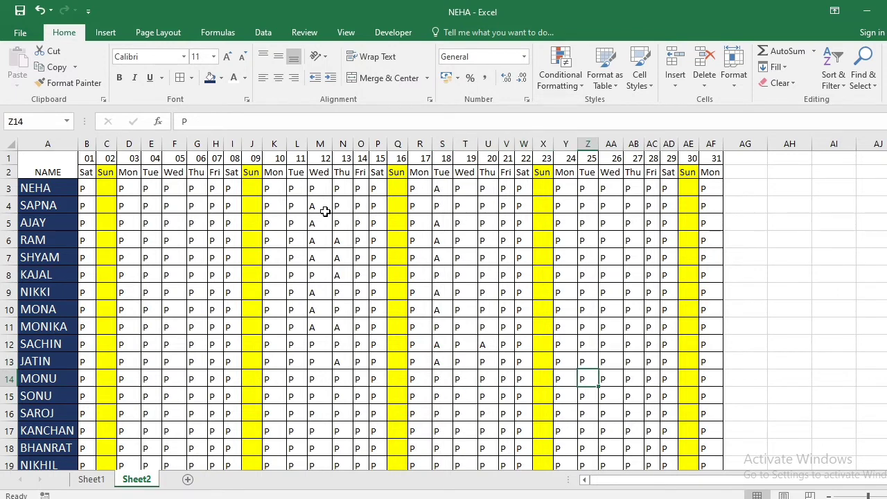
key(Up)
text(A)
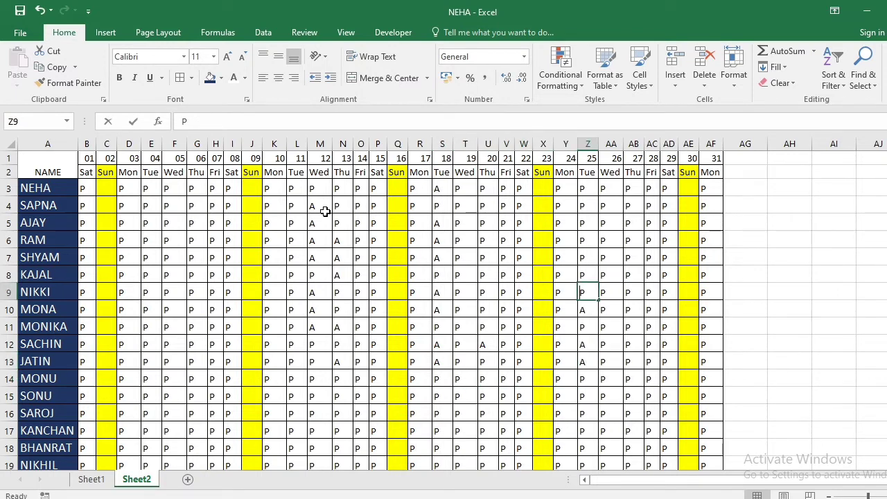
key(Up)
key(Up)
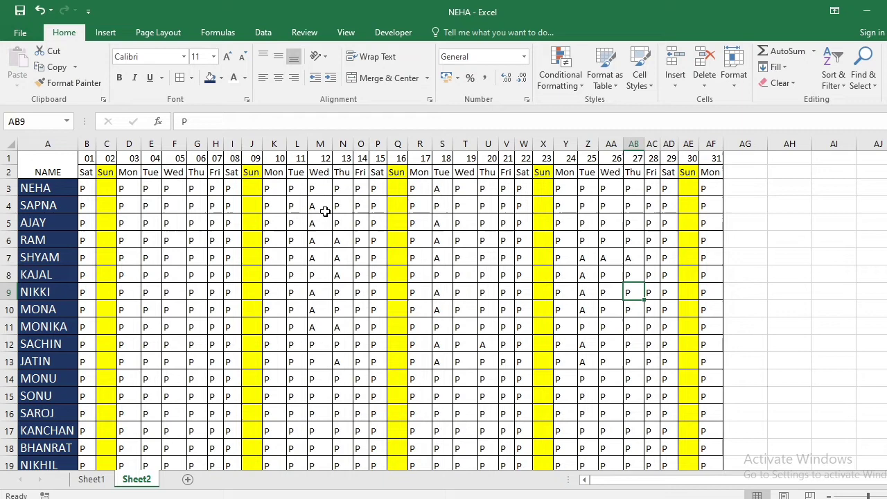
key(Down)
Enter H in AB10 for date 27 and in AC4:AC7 and AC9:AC11 for date 28
text(H)
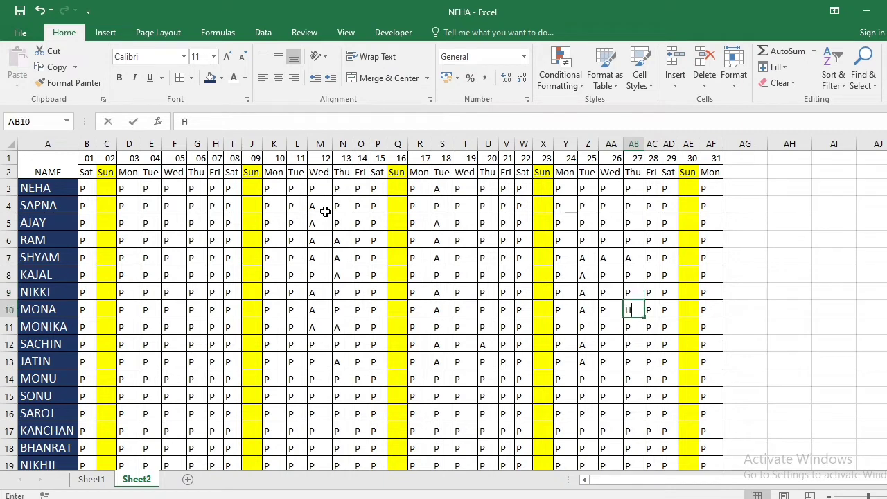
key(Down)
key(Down)
key(Right)
key(Up)
text(H)
key(Up)
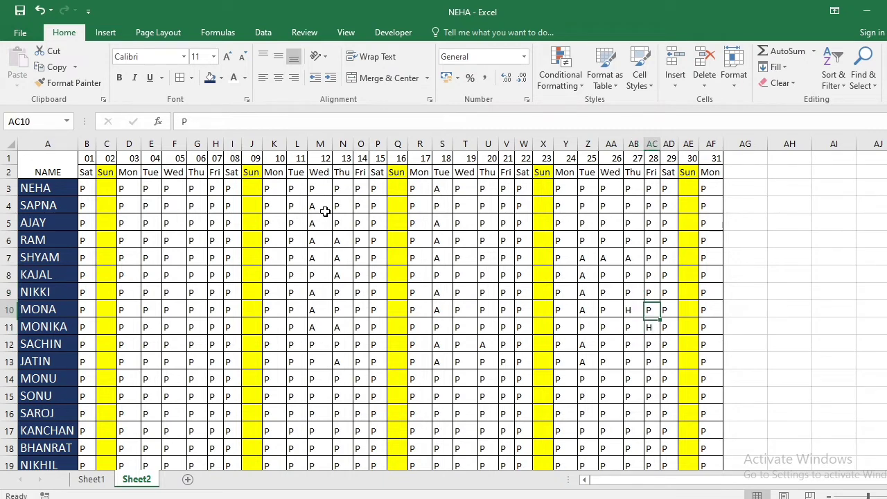
text(H)
key(Up)
text(H)
Enter H in Z4 and V4 for dates 25 and 21, leaving the Sunday cell X4 empty
key(Up)
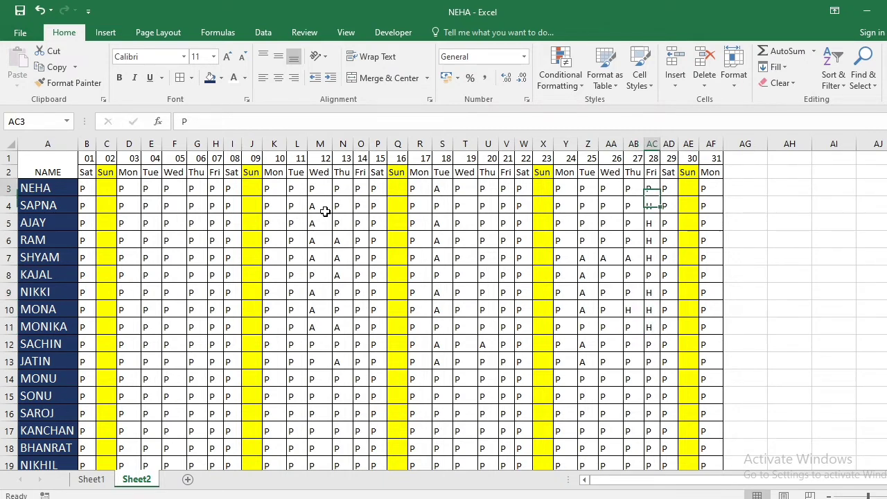
key(Down)
key(Down)
key(Down)
key(Down)
key(Left)
key(Left)
key(Left)
key(Up)
key(Up)
key(Up)
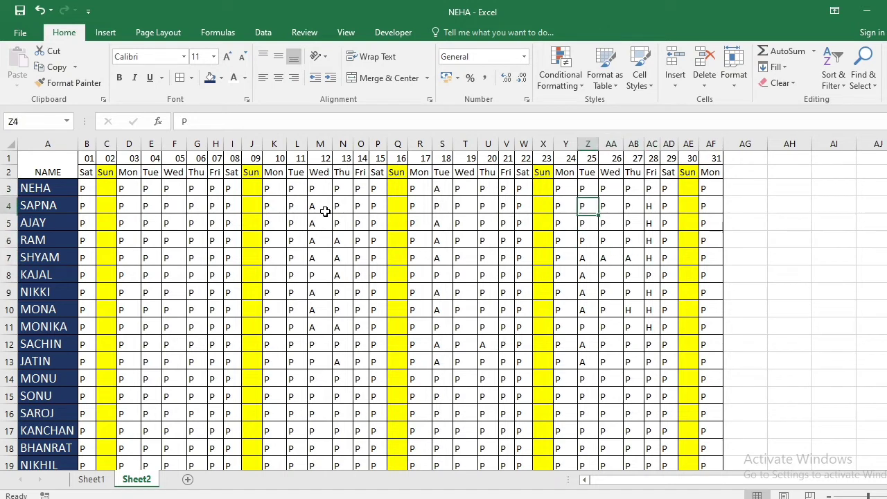
text(H)
key(Left)
key(Left)
text(H)
key(Left)
key(Left)
text(H)
Enter H in row 3 for dates 21, 20, 13, 12 and 11 (V3, U3, N3, M3 and L3)
key(Left)
key(Right)
key(Right)
key(Right)
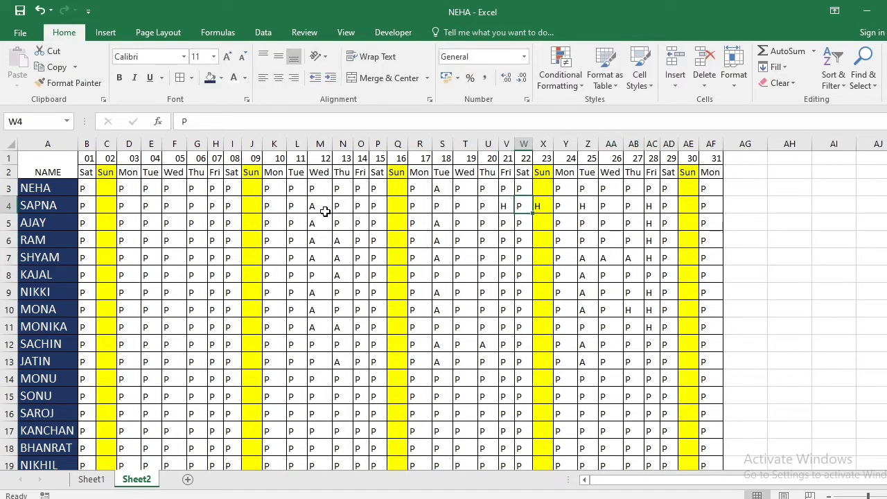
key(Delete)
key(Up)
key(Left)
key(Left)
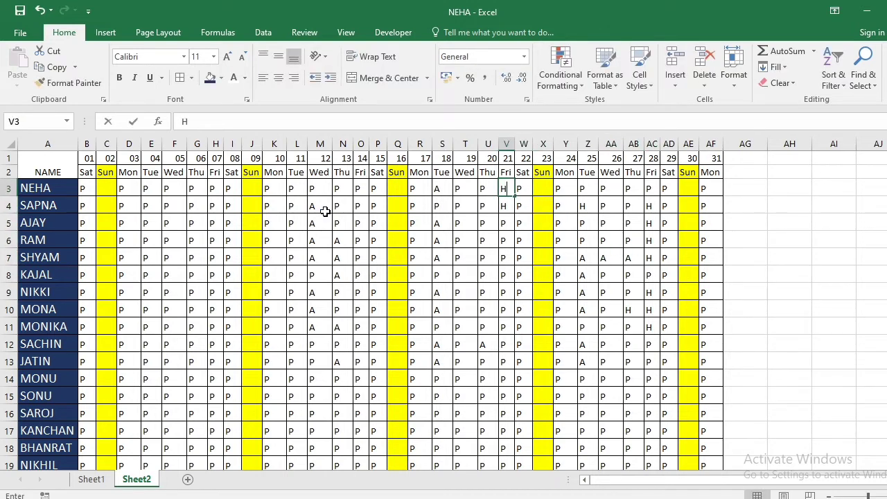
text(H)
key(Left)
text(H)
key(Left)
key(Left)
key(Left)
key(Left)
key(Left)
key(Left)
key(Left)
Enter H in L5 and L6 for date 11
text(H)
key(Left)
text(H)
key(Left)
Enter H in H6, H7 and H8 for date 07
text(H)
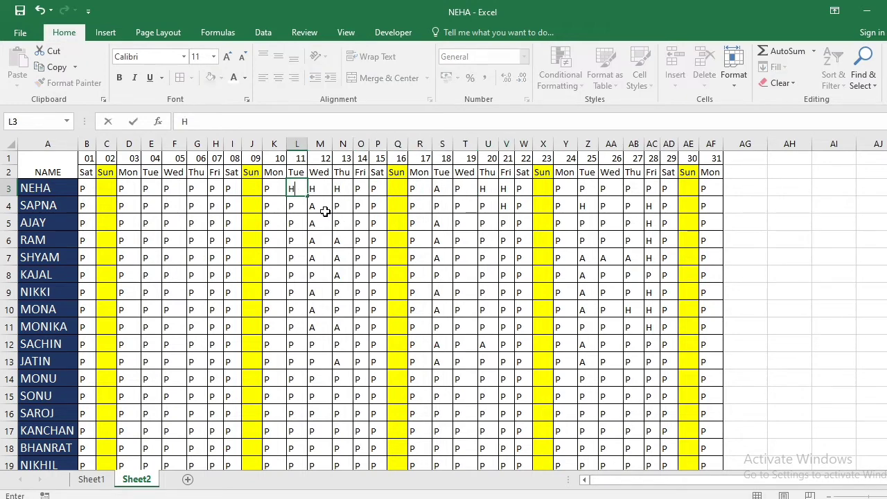
key(Down)
key(Down)
text(H)
key(Down)
text(H)
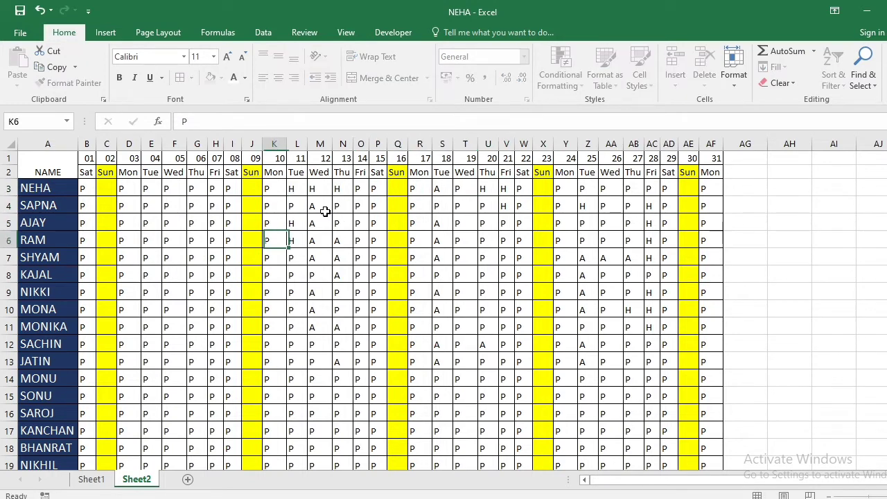
key(Left)
key(Left)
key(Left)
key(Left)
text(H)
key(Down)
text(H)
key(Down)
text(H)
key(Up)
key(Up)
key(Up)
key(Up)
key(Up)
key(Up)
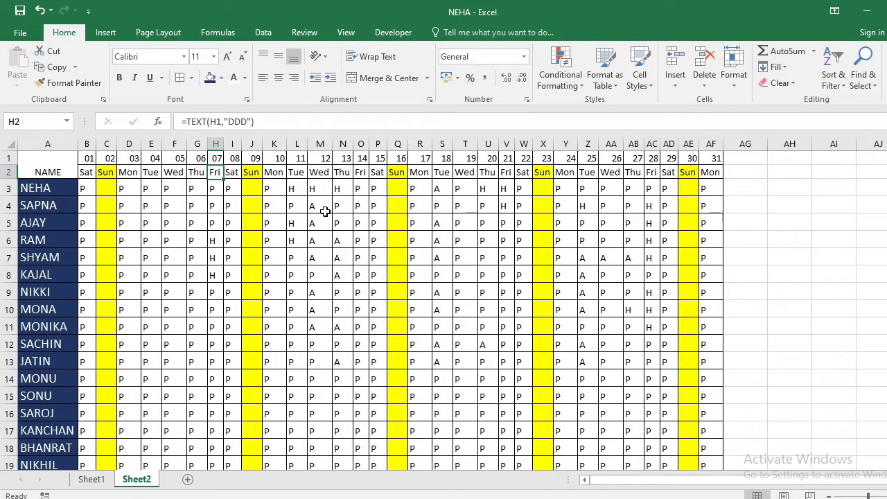
text(H)
key(Right)
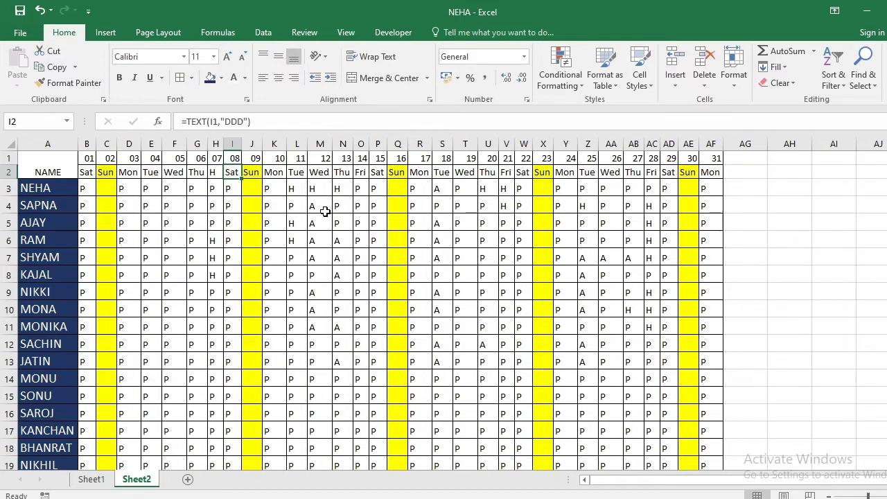
key(ctrl+z)
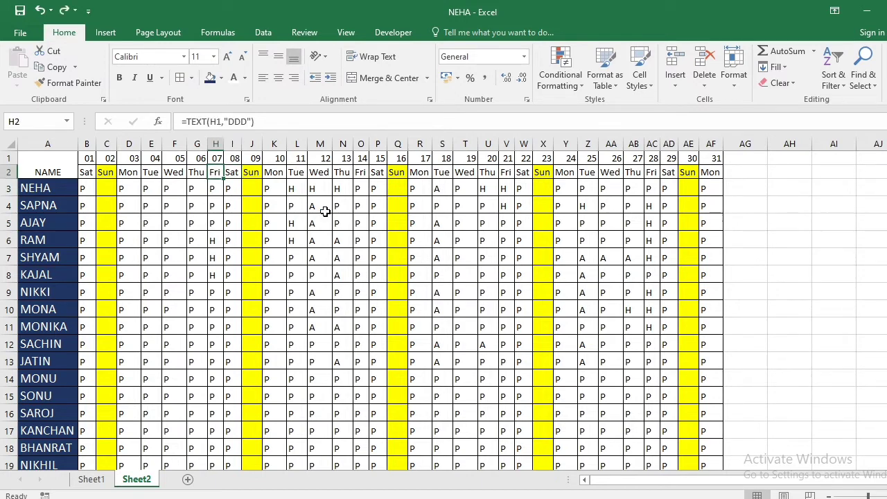
key(Right)
key(Right)
key(Right)
key(Right)
key(Right)
key(Right)
key(Right)
key(Right)
key(Right)
key(Right)
key(Right)
key(Right)
key(Right)
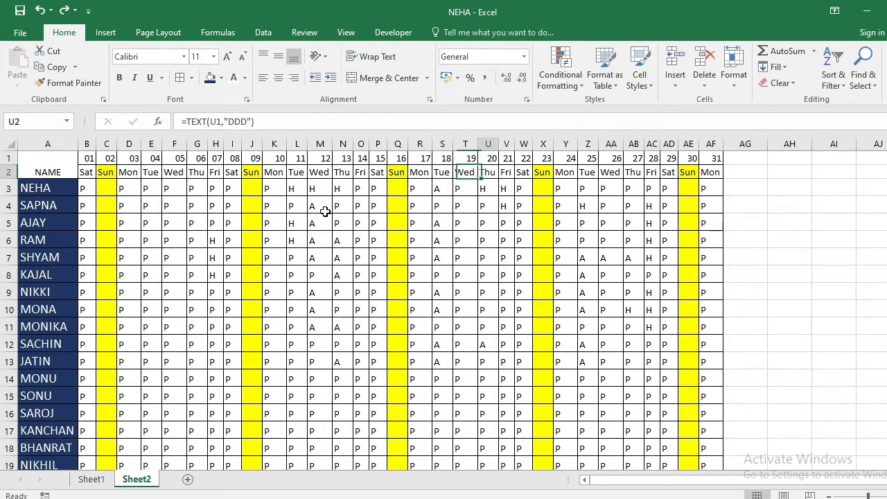
Merge the row 1 and row 2 cells separately in each of columns AG through AL
key(Right)
key(Right)
key(Right)
key(Right)
key(Right)
key(Right)
key(Right)
key(Right)
key(Right)
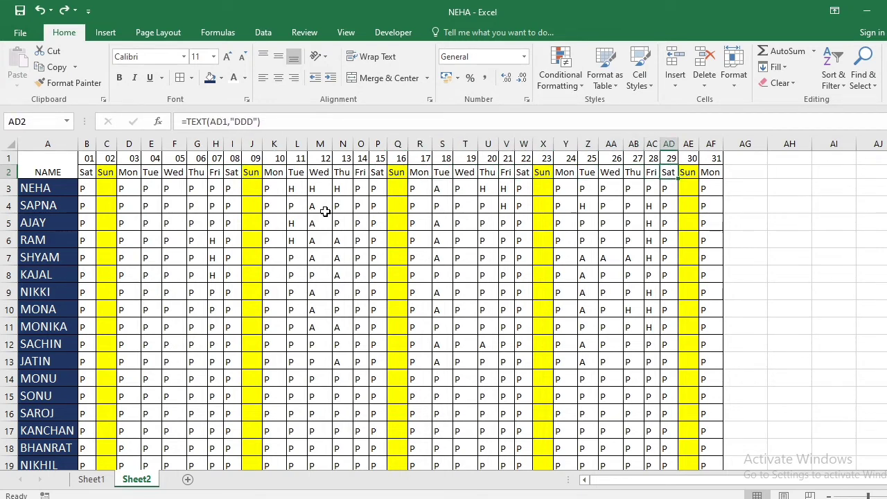
key(Right)
key(Right)
key(Right)
key(Up)
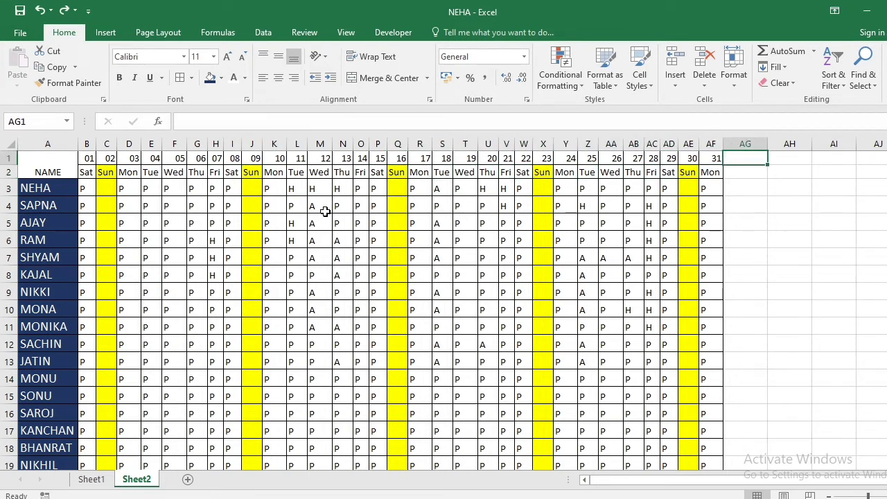
drag(737, 162, 738, 166)
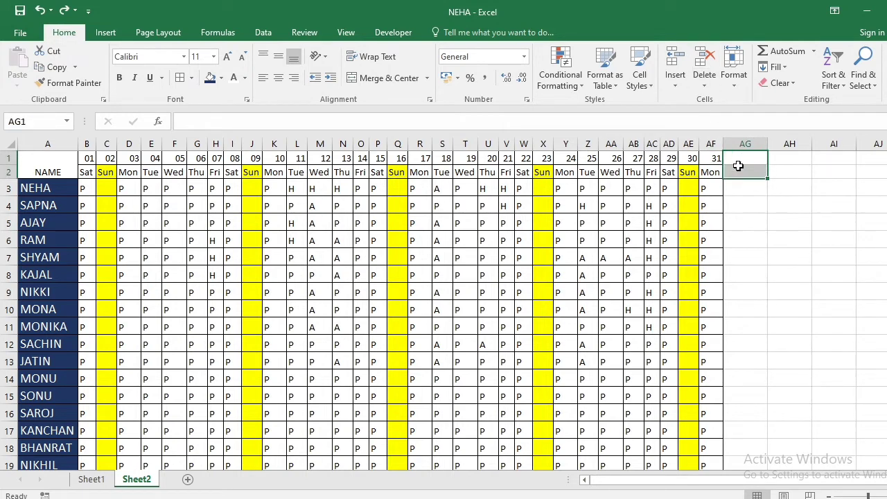
drag(687, 485, 728, 487)
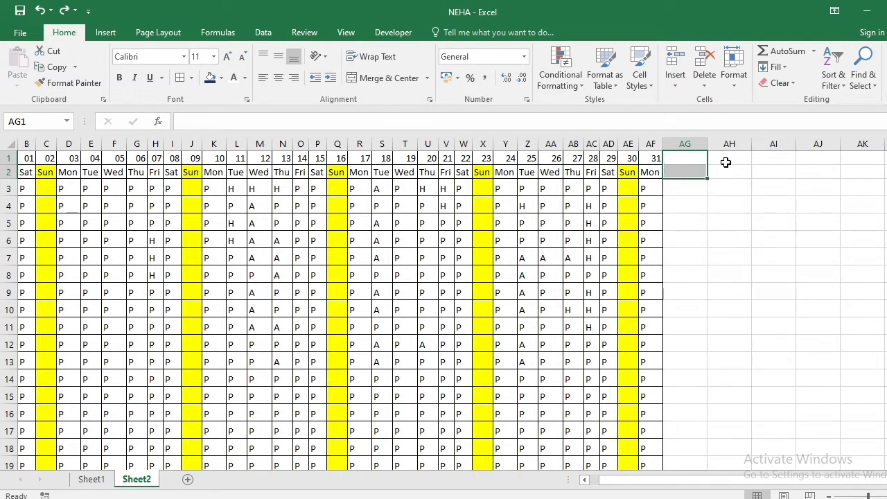
drag(725, 161, 776, 170)
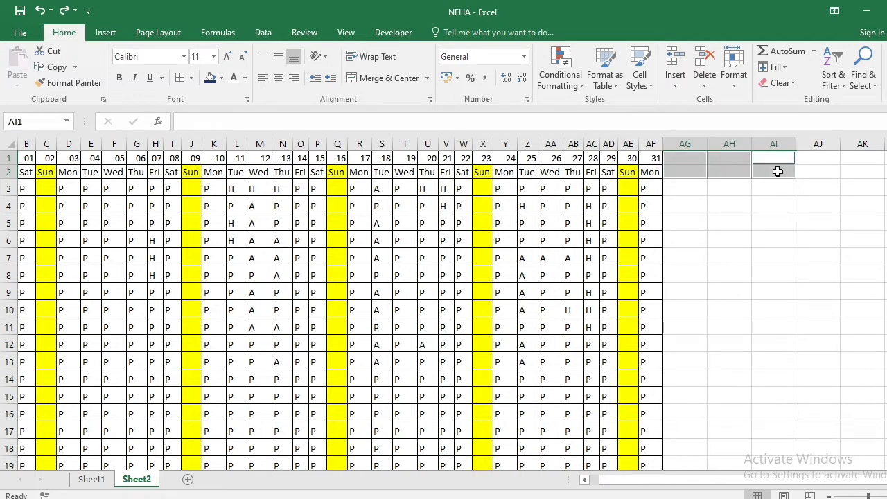
drag(826, 154, 886, 172)
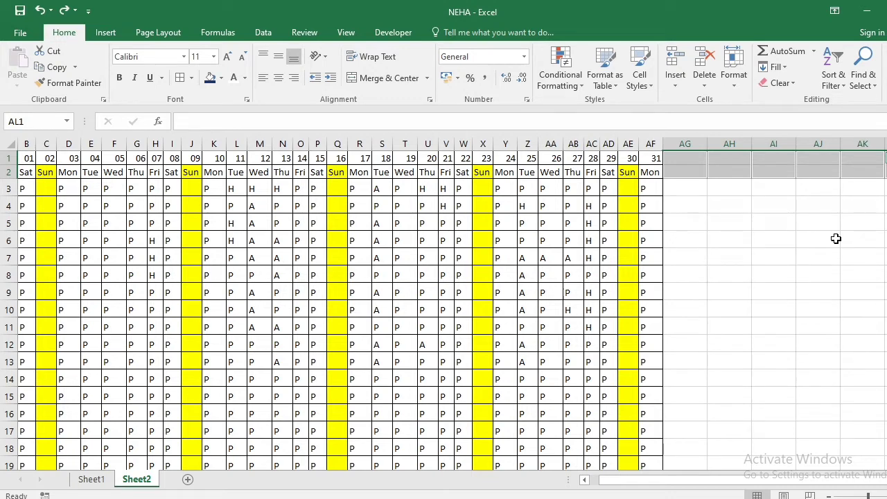
click(428, 78)
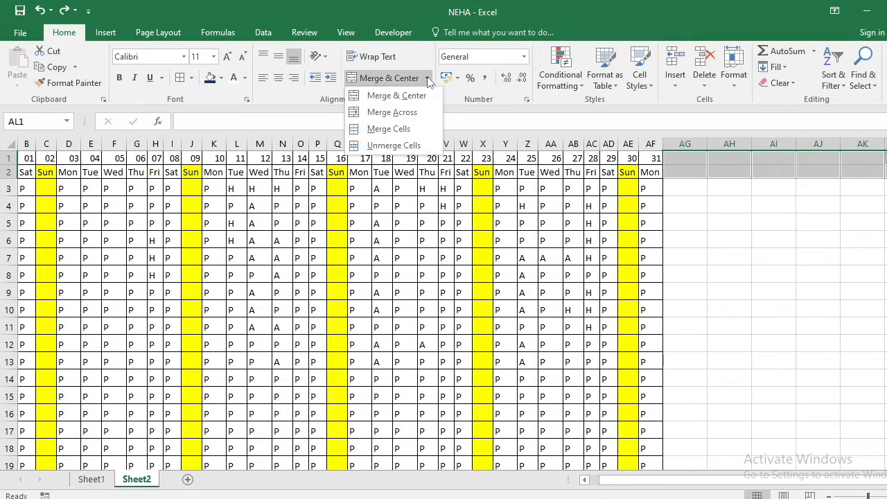
click(399, 130)
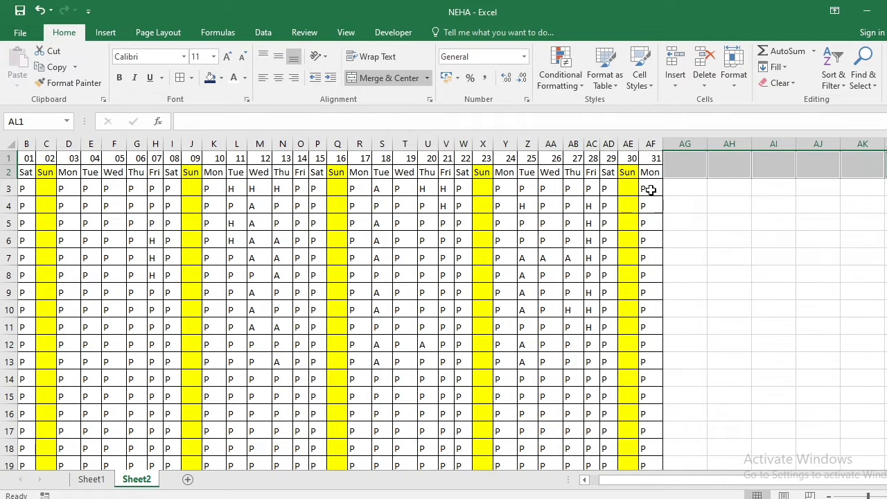
click(673, 171)
click(714, 171)
click(776, 166)
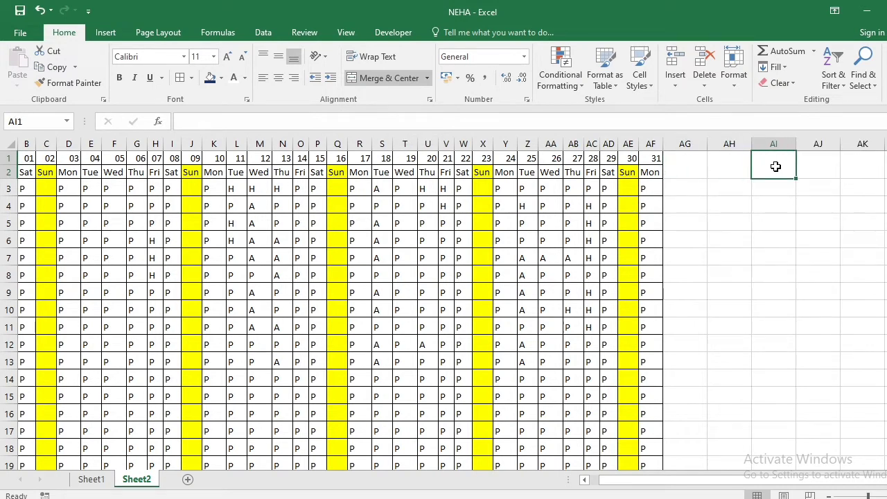
Enter the header BASIC SALARY in AG1, with SALARY on a second line within the cell
key(Right)
key(Right)
key(Right)
key(Right)
key(Right)
key(Right)
key(Right)
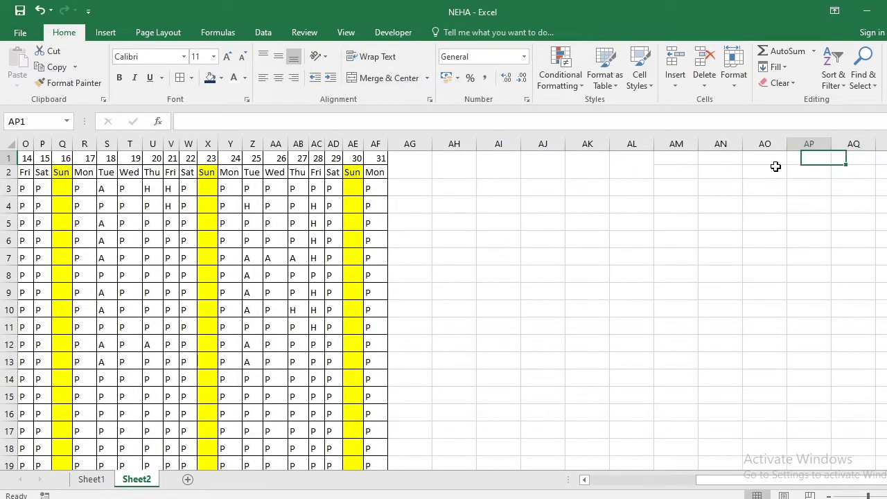
key(Left)
key(Left)
key(Left)
key(Left)
key(Left)
key(Left)
key(Left)
key(Left)
key(Left)
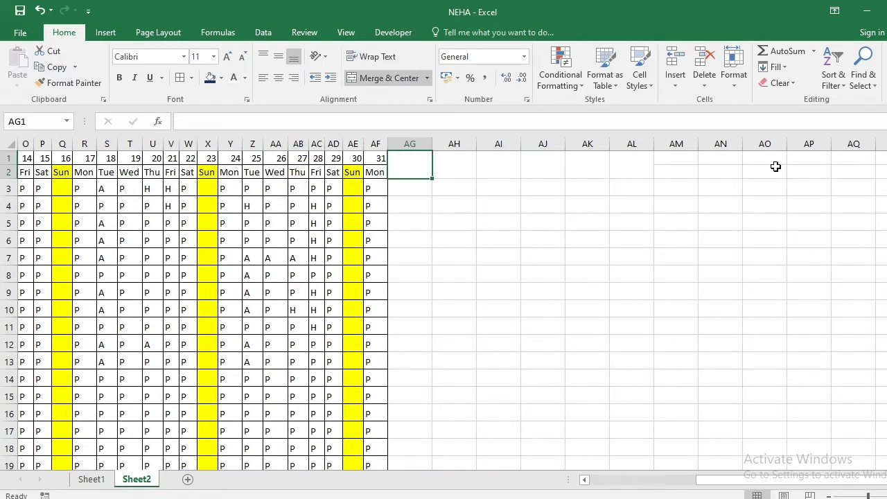
text(BASIC)
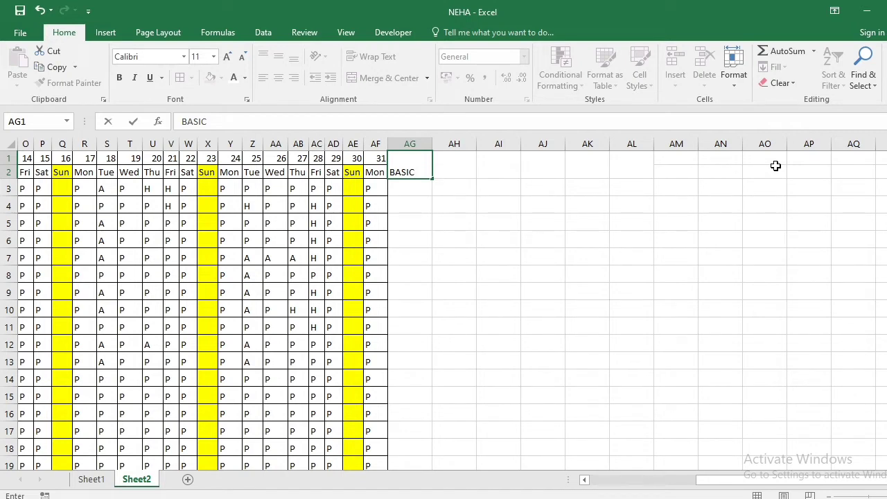
key(ctrl+Return)
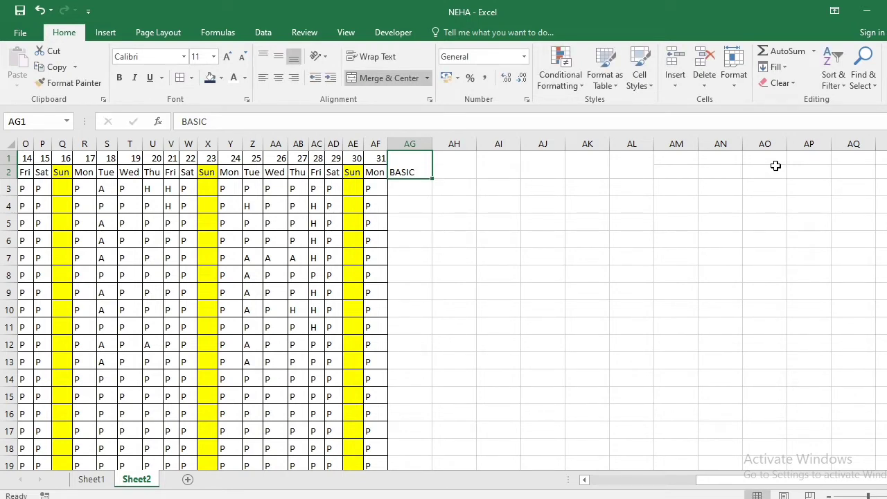
click(504, 210)
click(413, 166)
double_click(420, 168)
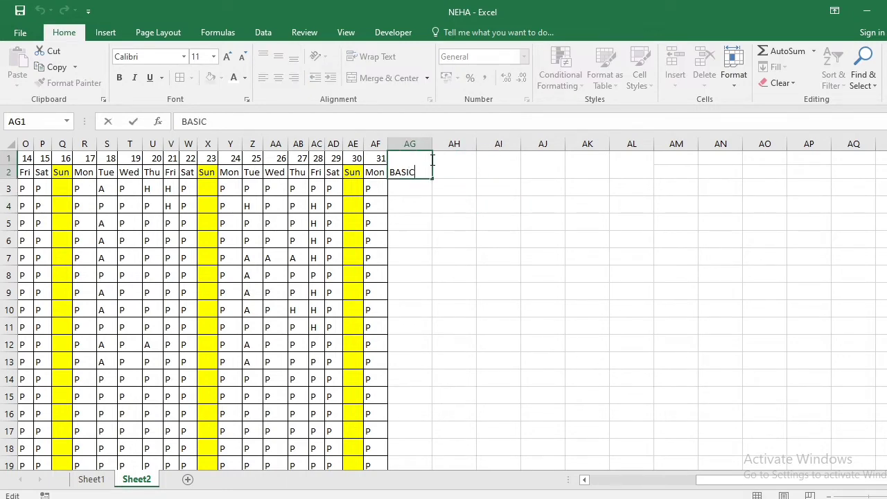
key(alt+Return)
text(SALARY)
key(Tab)
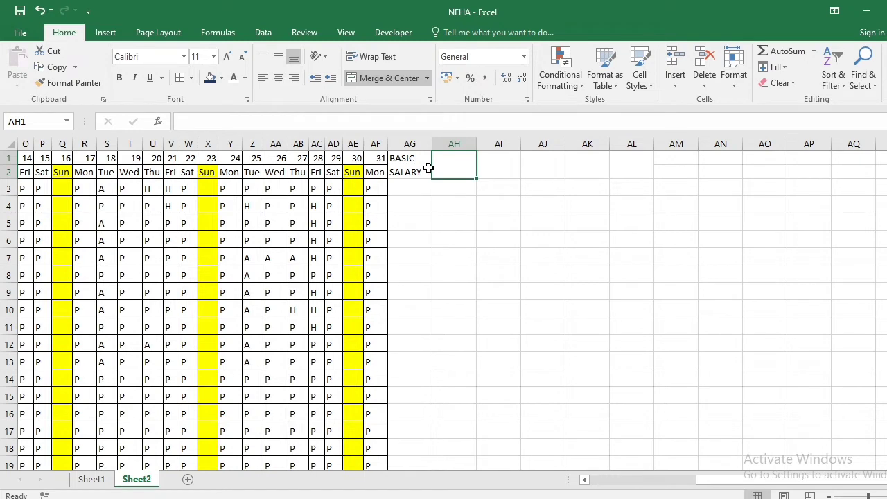
Enter the header TOTAL P in AH1, with P on a second line
text(TOTAL)
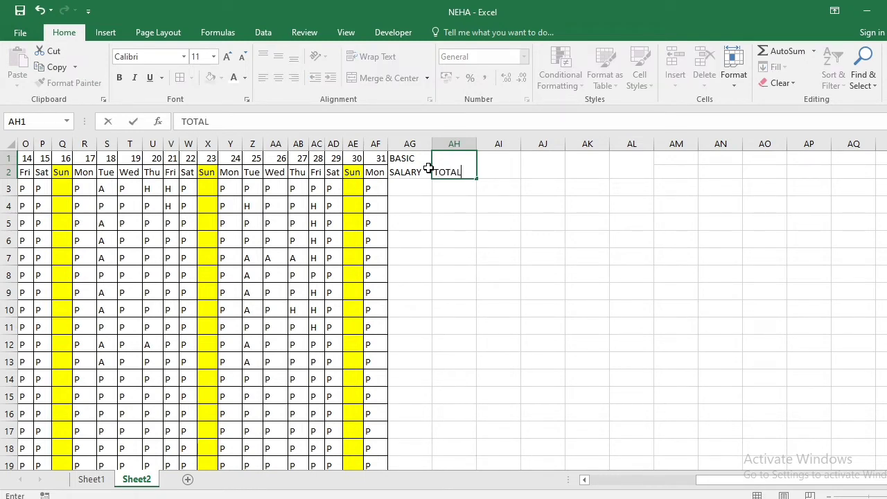
key(Return)
text(P)
key(Return)
key(Up)
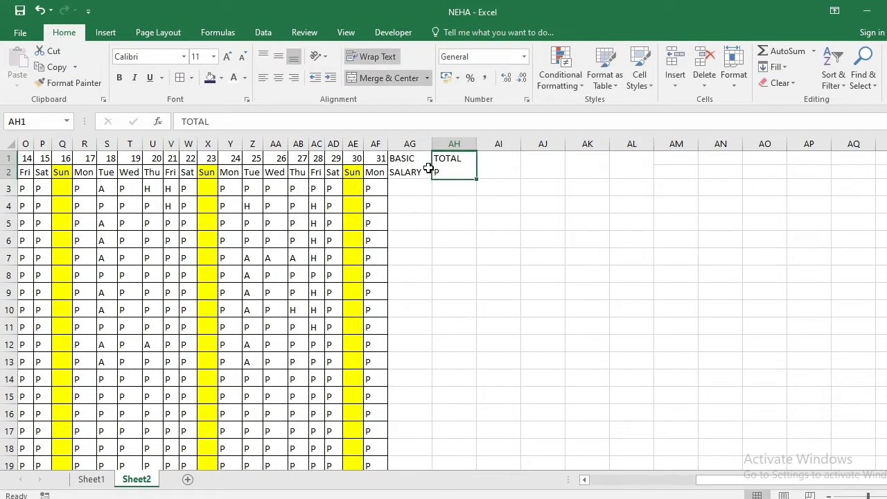
Enter the header TOTAL A in AI1, with A on a second line
key(Right)
text(TOTAL)
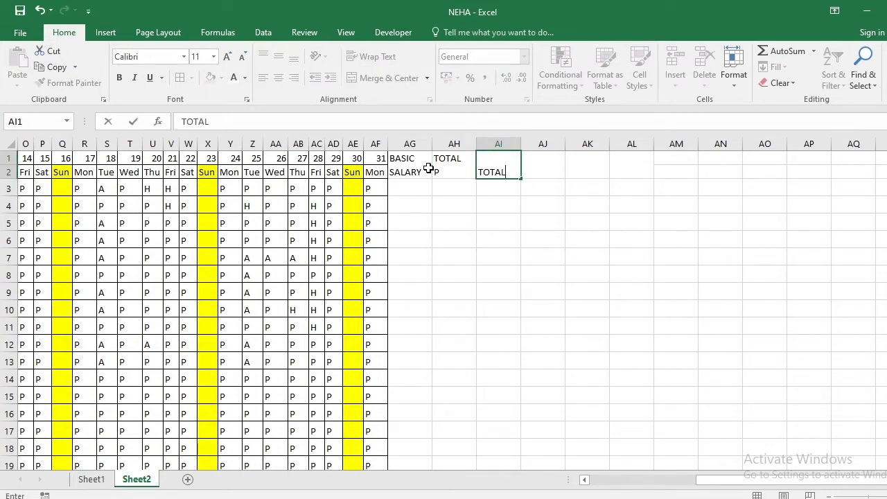
key(alt+Return)
text(A)
key(Return)
key(Up)
Enter the header TOTAL HD in AJ1, with HD on a second line
key(Right)
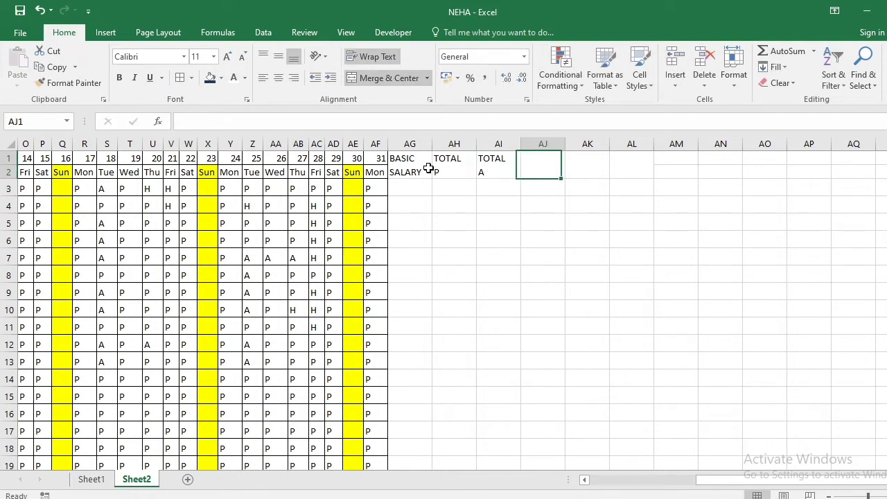
text(TOTAL)
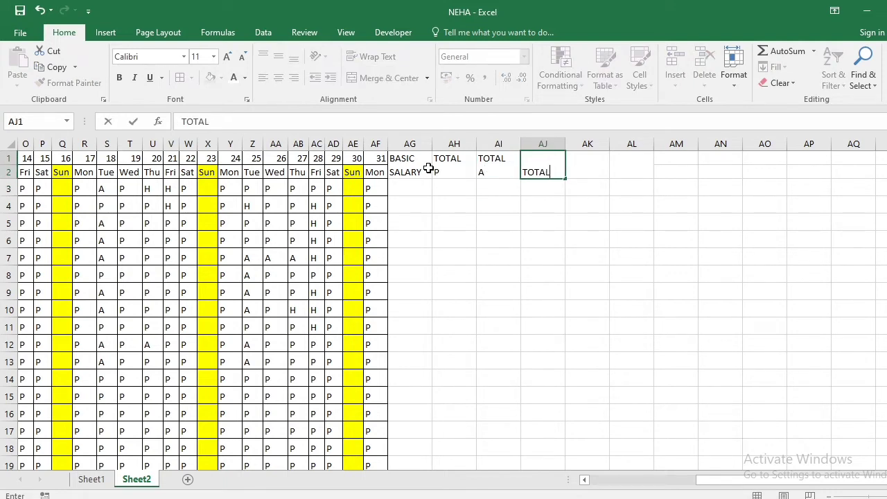
key(alt+Return)
text(HD)
key(Return)
key(Up)
Enter the header TOTAL OD in AK1, with OD on a second line
key(Right)
text(TO)
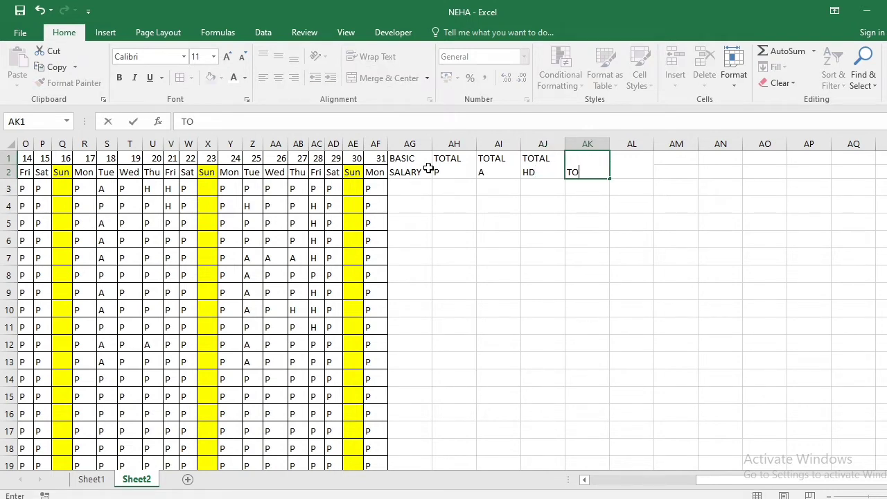
text(TAL)
key(alt+Return)
text(OD)
key(Return)
Enter basic salaries 12000, 15000 and 8500 in AG3, AG4 and AG5
key(Left)
key(Left)
key(Left)
key(Left)
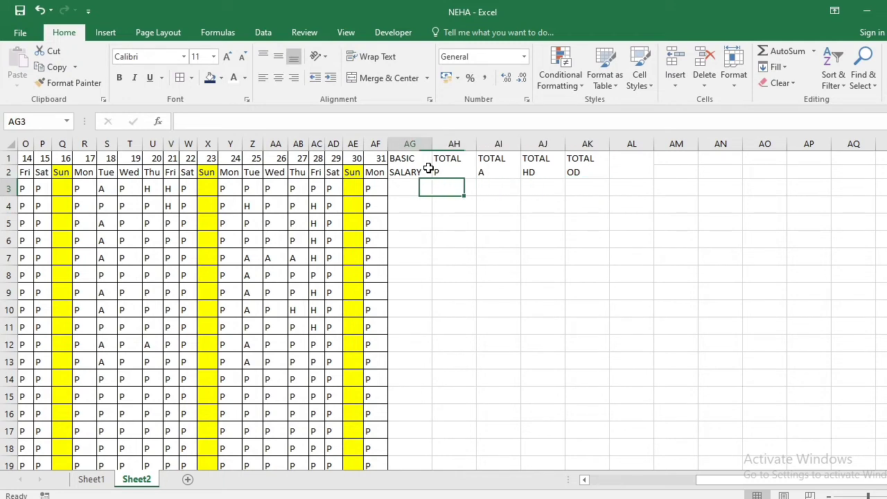
text(12000)
key(Return)
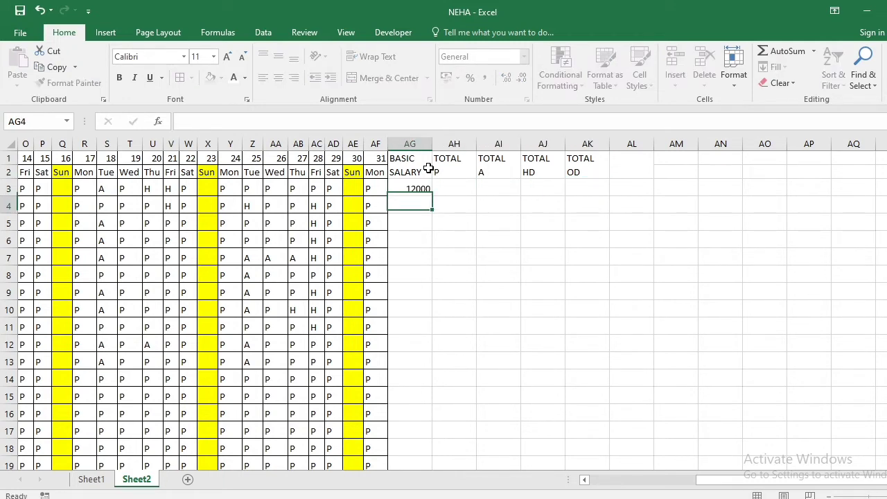
text(15000)
key(Return)
text(8500)
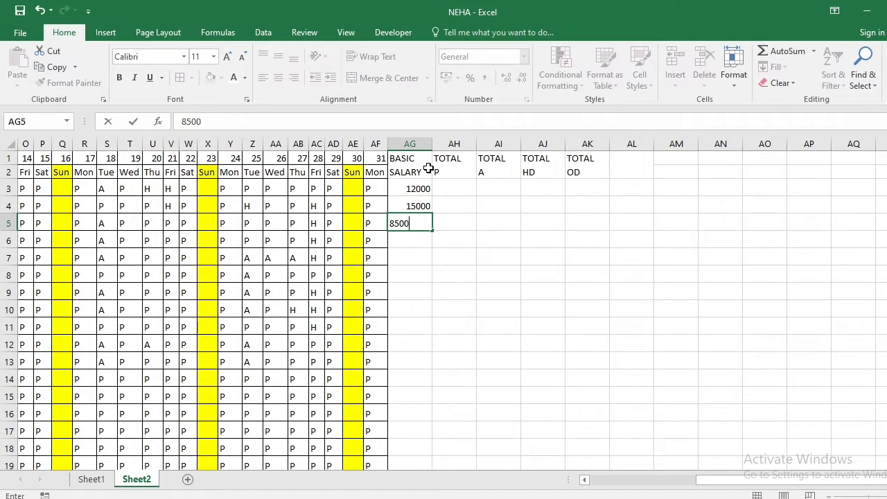
key(Return)
Enter basic salaries 9600, 15000 and 17000 in AG6, AG7 and AG8
text(69)
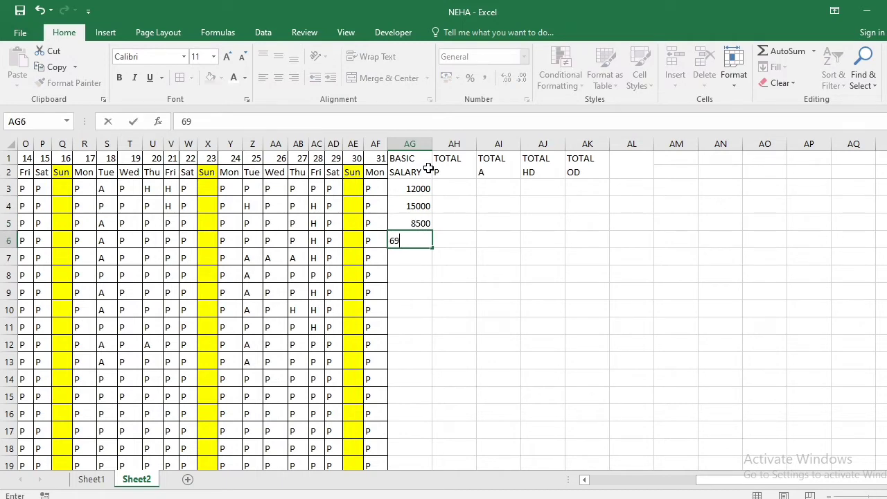
key(BackSpace)
key(BackSpace)
text(9600)
key(Return)
text(15000)
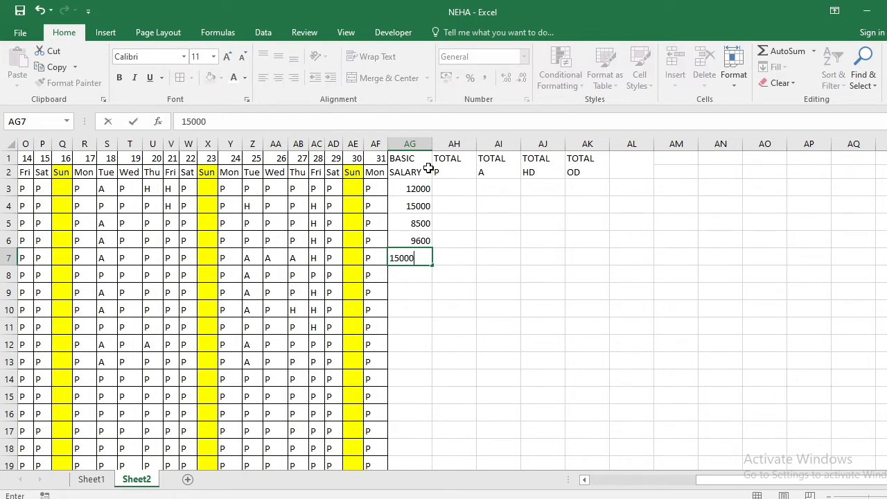
key(Return)
key(Return)
text(17000)
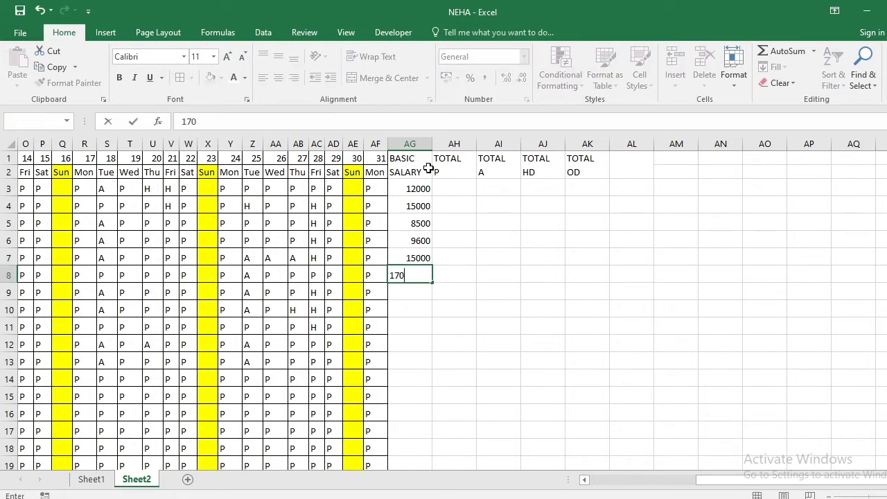
Enter basic salaries 15000, 18000, 16000 and 19000 in AG9 through AG12
key(Return)
text(15000)
key(ctrl+Return)
key(Return)
text(180000)
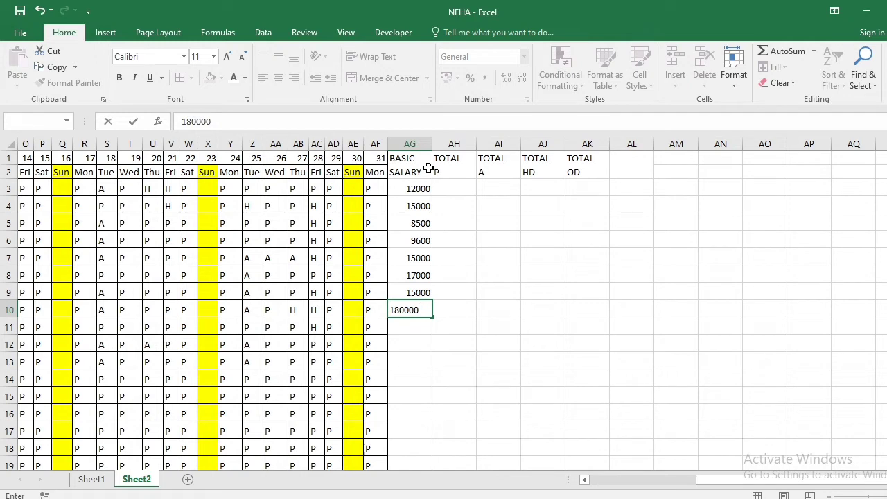
key(BackSpace)
key(Return)
text(16000)
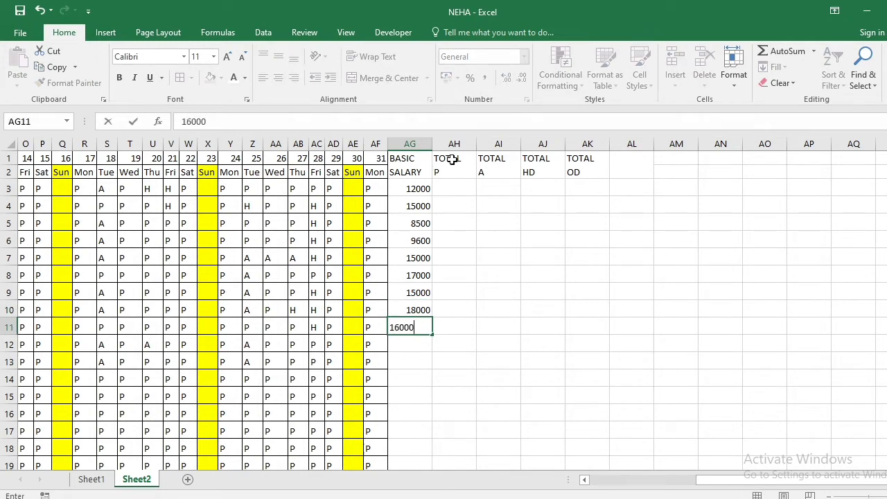
key(Return)
text(19000)
key(Return)
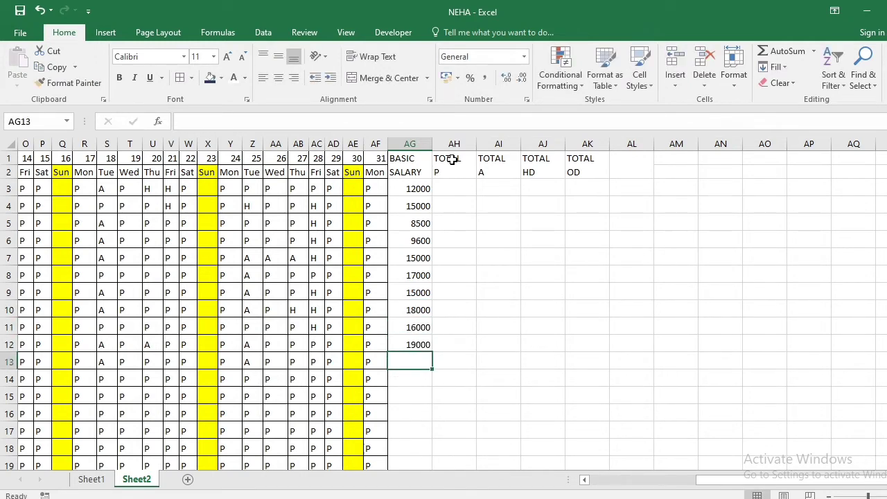
Copy the basic salaries in AG3:AG12 into the rows below, starting at AG13
drag(416, 192, 425, 350)
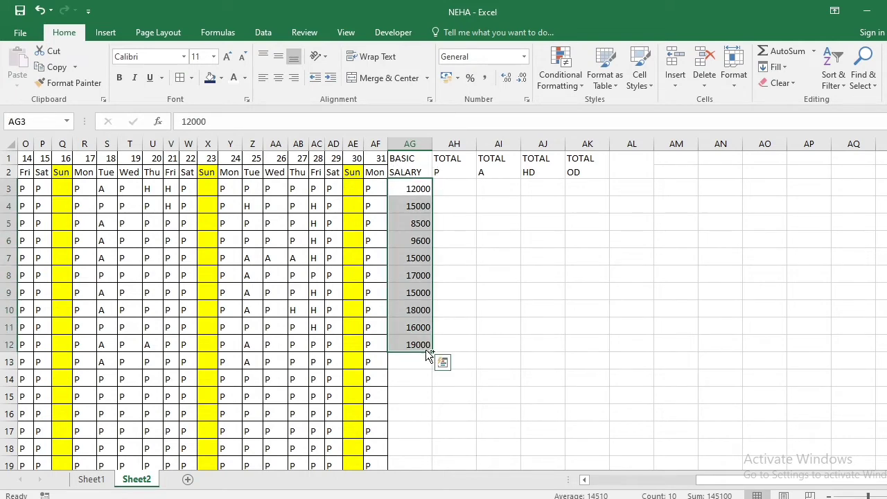
key(ctrl+c)
scroll(421, 333, down, 2)
click(409, 264)
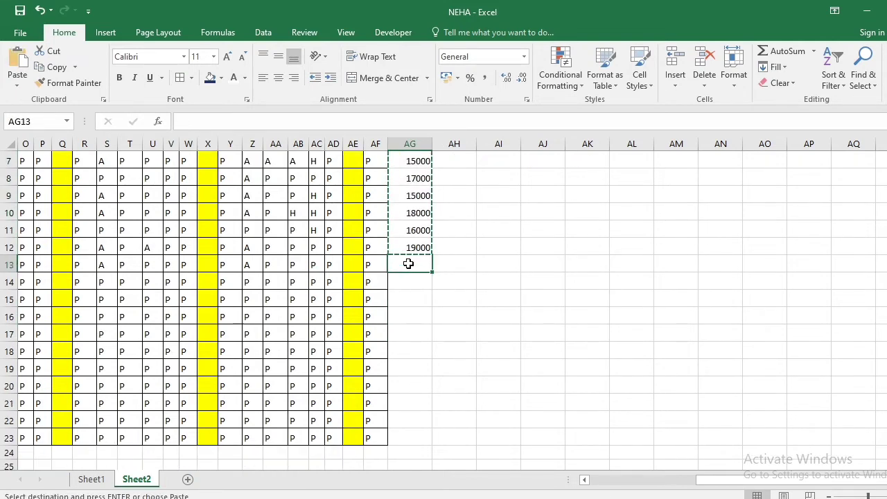
key(ctrl+v)
click(454, 320)
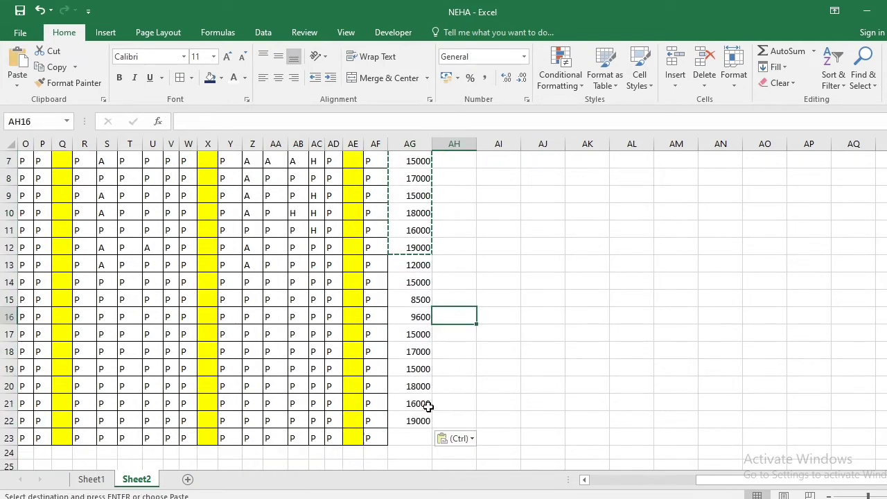
Enter a basic salary of 90000 in AG23 for the last employee row
click(412, 439)
text(90000)
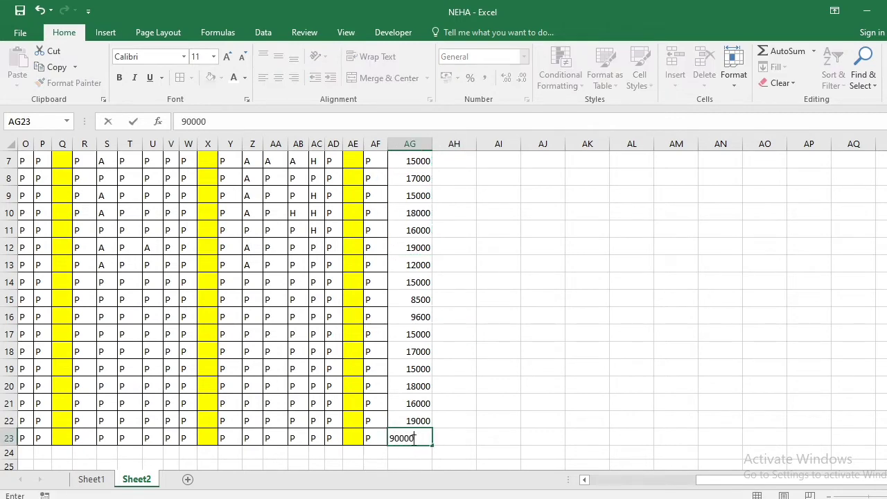
key(Return)
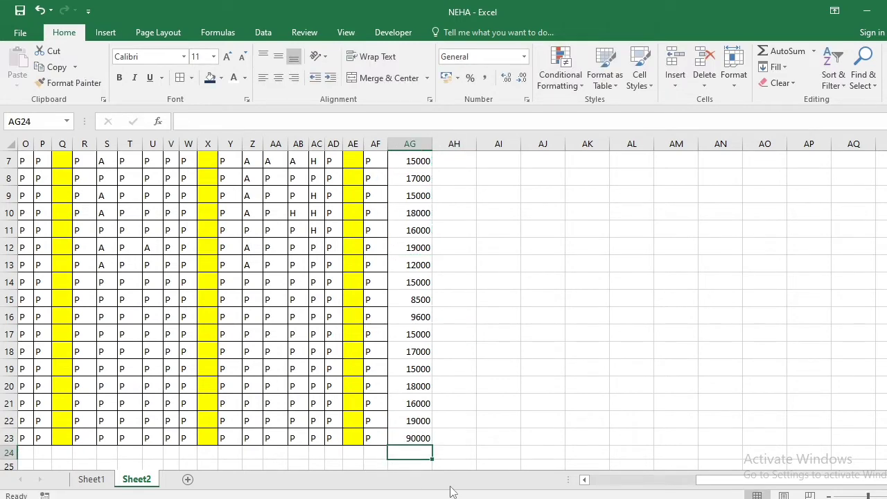
Enter the formula =COUNTIF(B3:AF3,"P") in AH3 to count the first employee's present days
scroll(479, 450, up, 2)
click(456, 187)
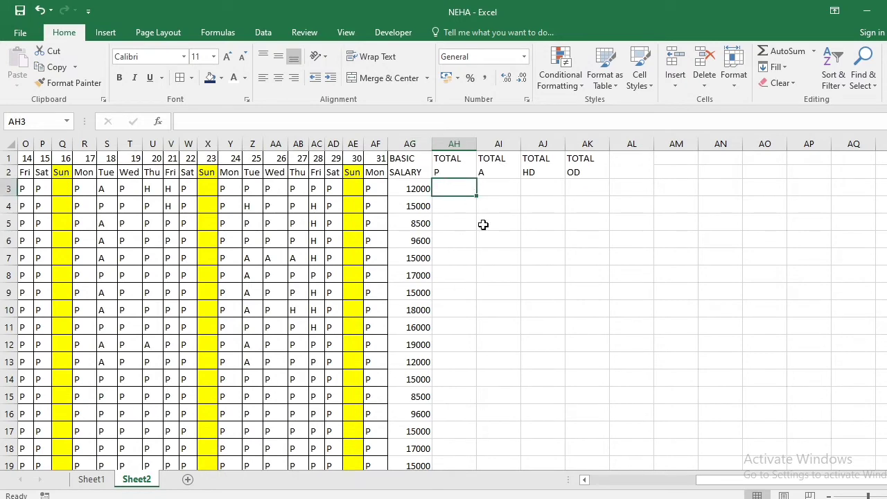
text(=COUNT)
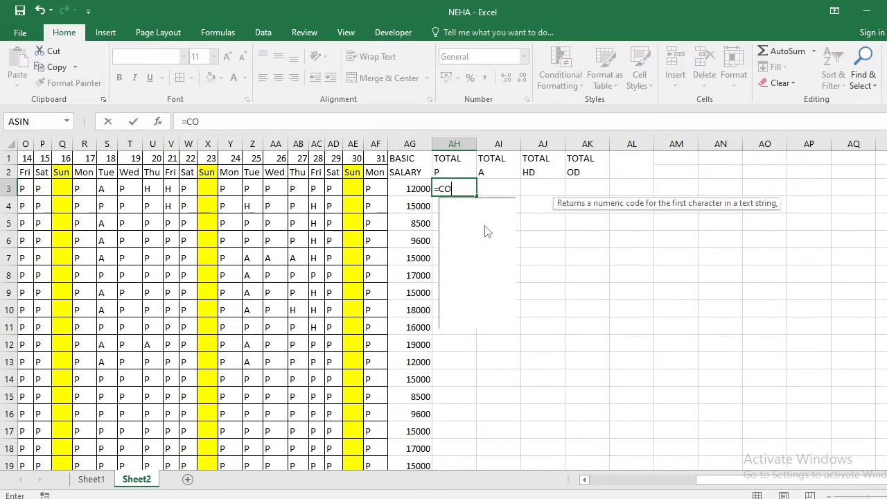
key(Down)
key(Down)
key(Down)
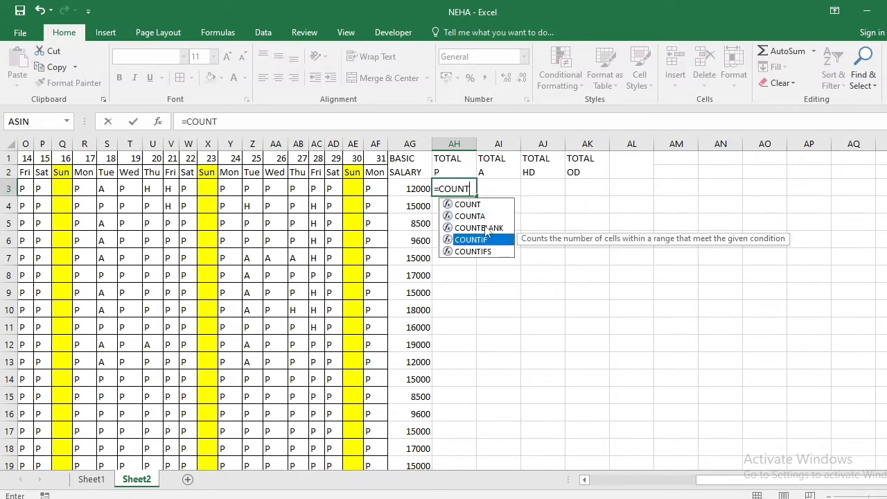
key(Down)
key(Up)
key(Tab)
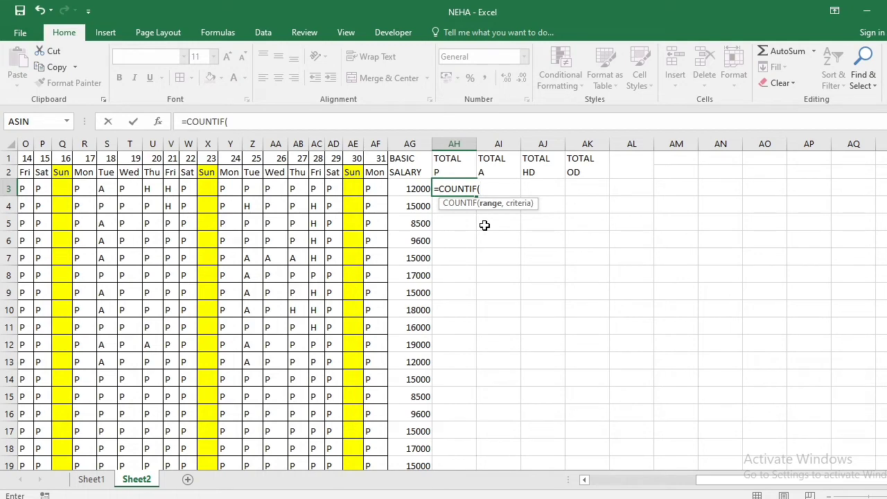
drag(733, 488, 610, 487)
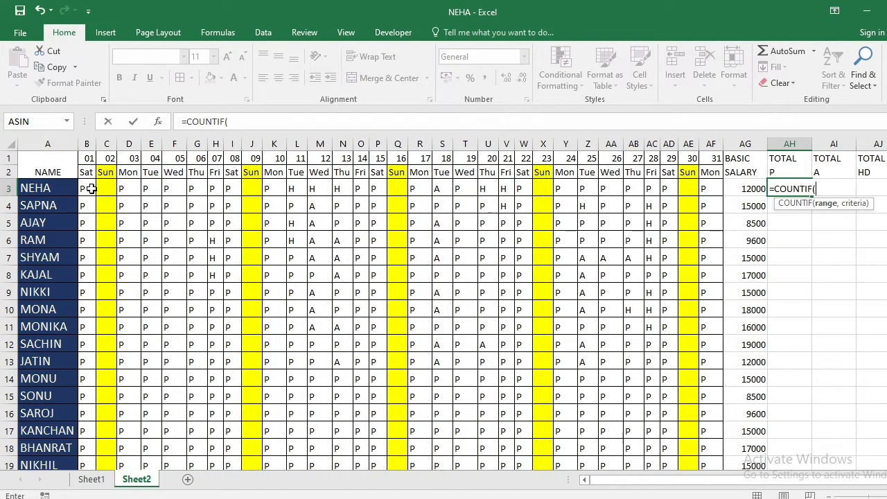
drag(91, 188, 713, 182)
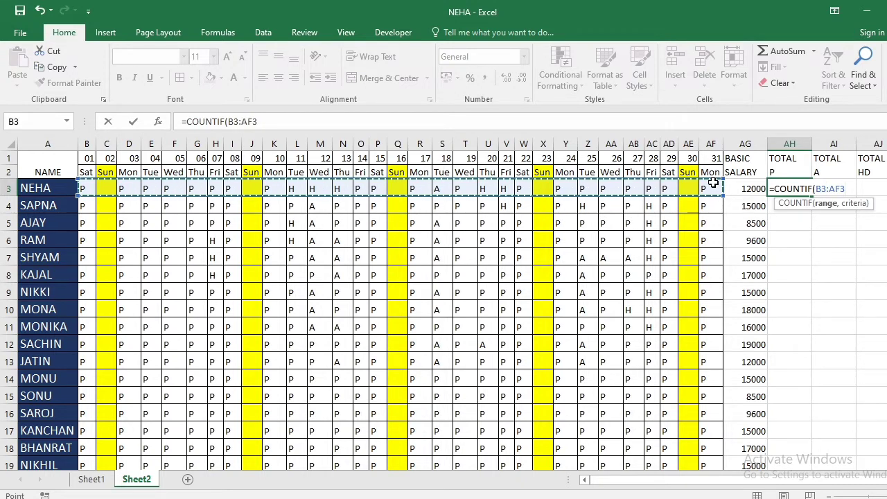
text(,")
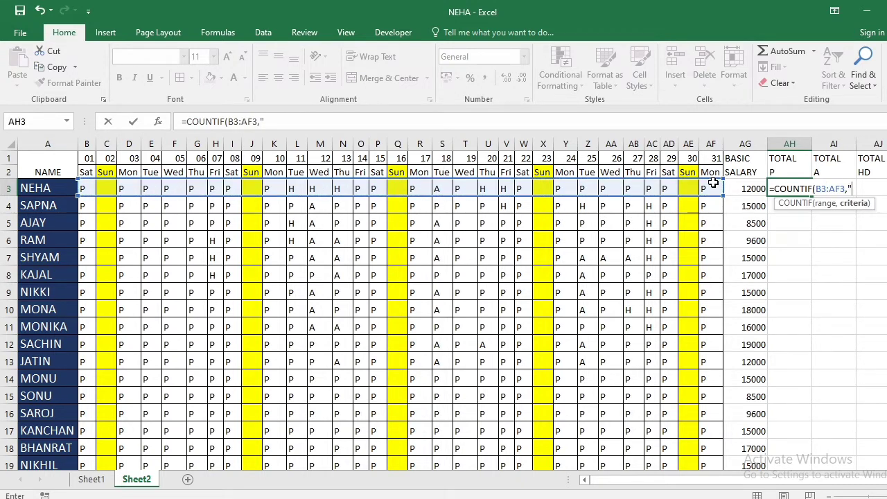
text(P"))
key(Return)
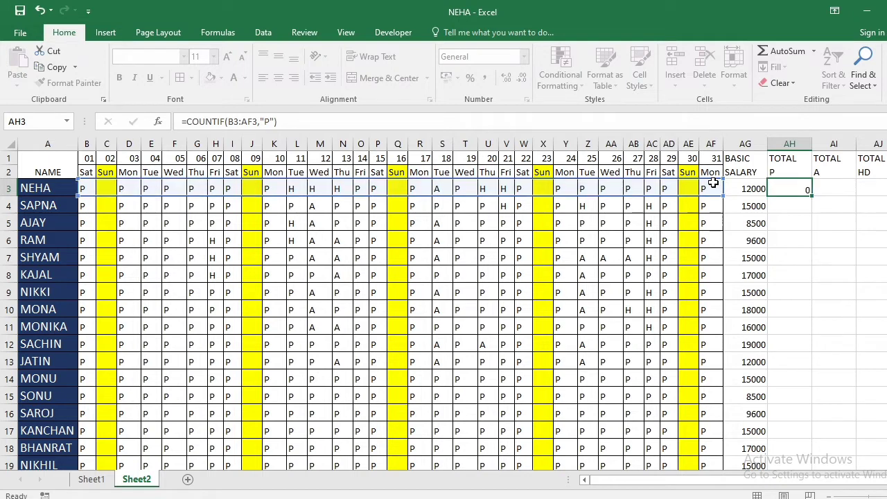
Enter the formula =COUNTIF(B3:AF3,"A") in AI3 to count the first employee's absences
key(Up)
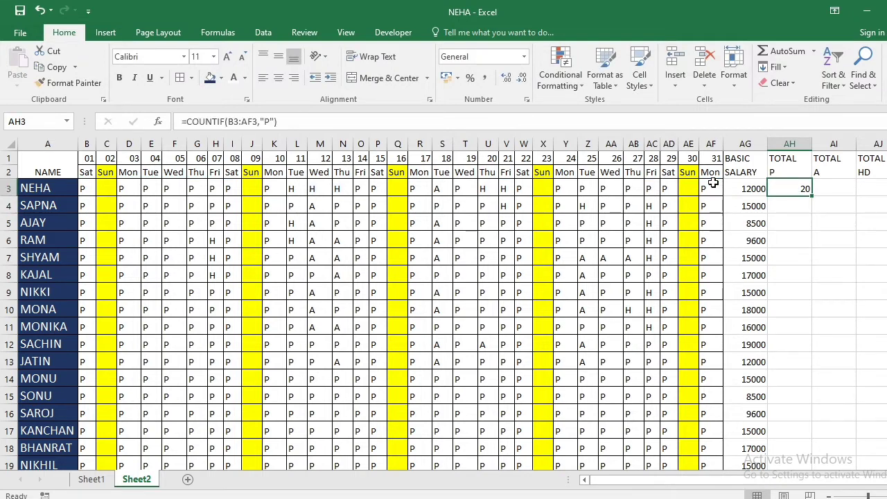
key(Right)
text(=CO)
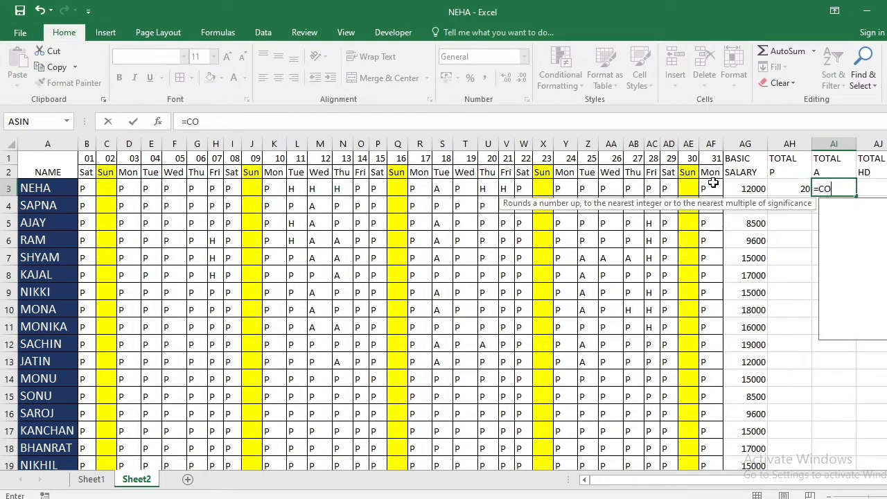
text(UNT)
key(Down)
key(Down)
key(Down)
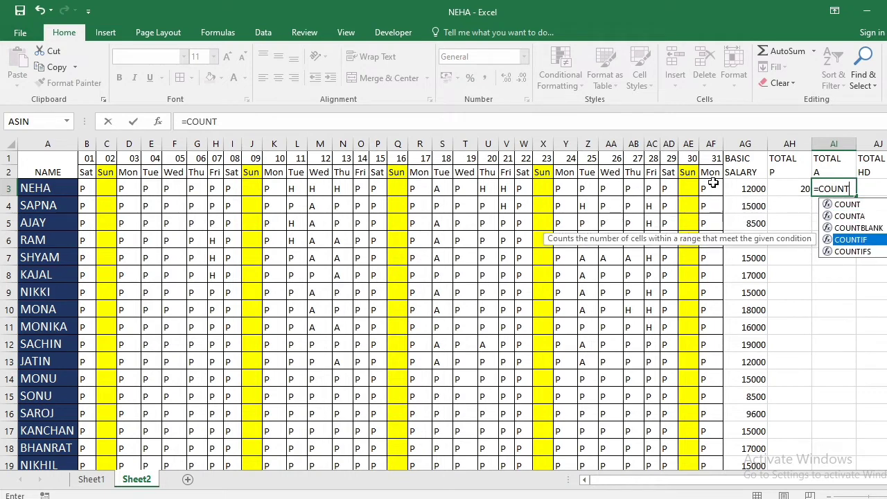
key(Tab)
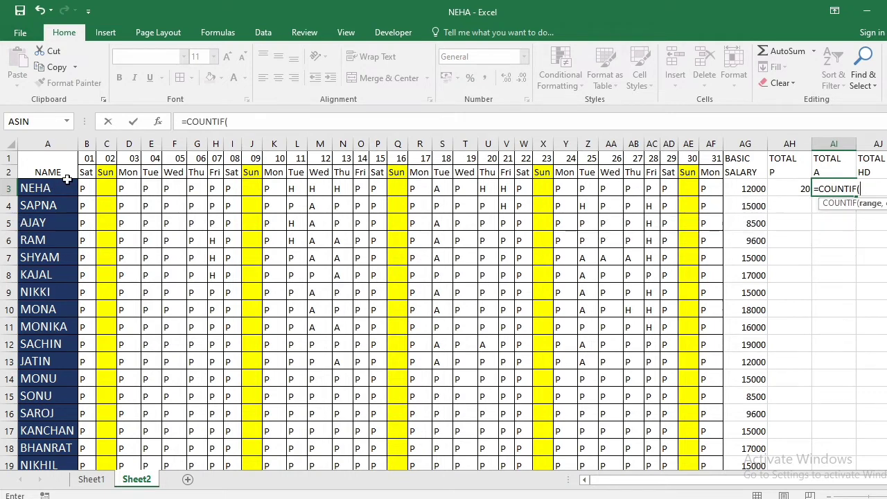
drag(82, 185, 706, 192)
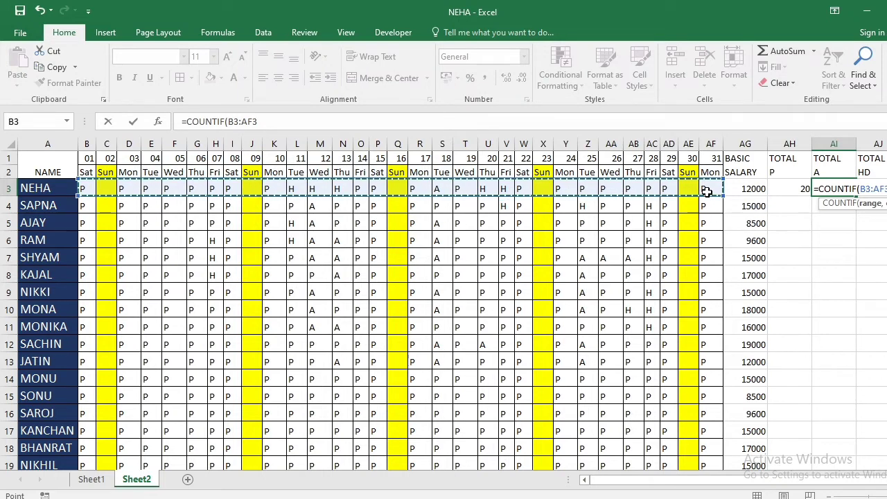
text(,")
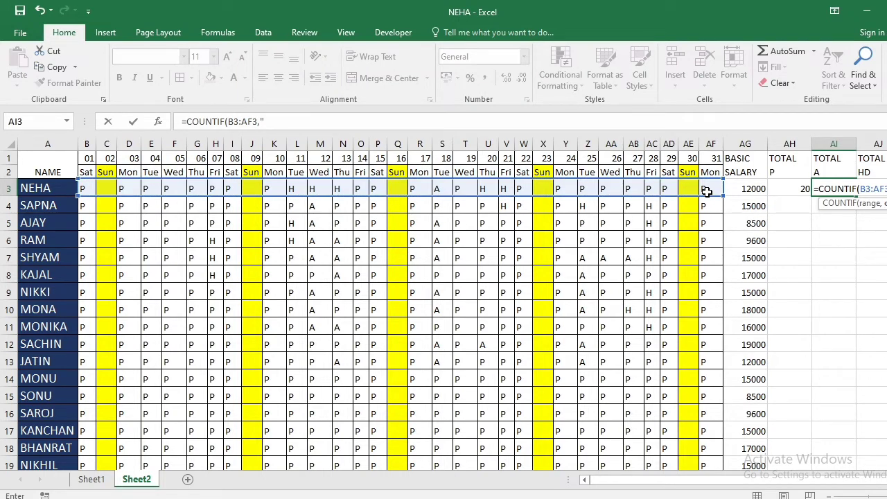
text(A")
key(Return)
Enter the formula =COUNTIF(B3:AF3,"H") in AJ3 to count the first employee's half days
key(Up)
key(Right)
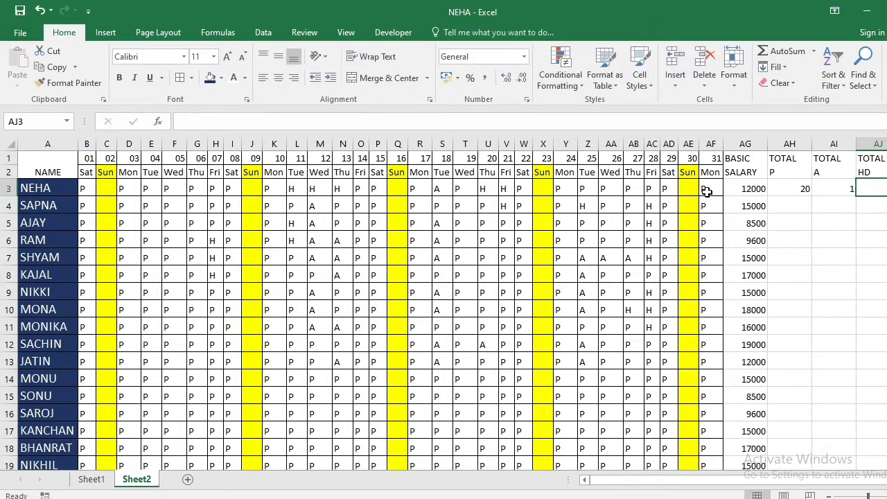
text(=)
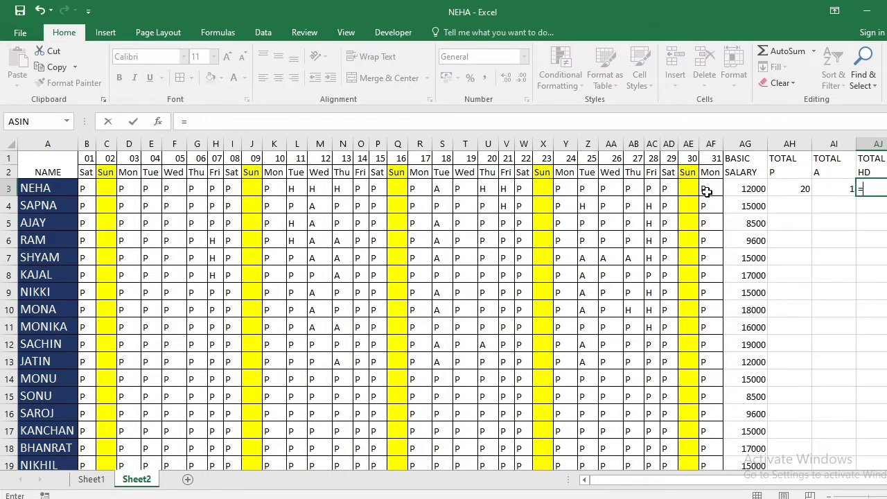
text(COUNT)
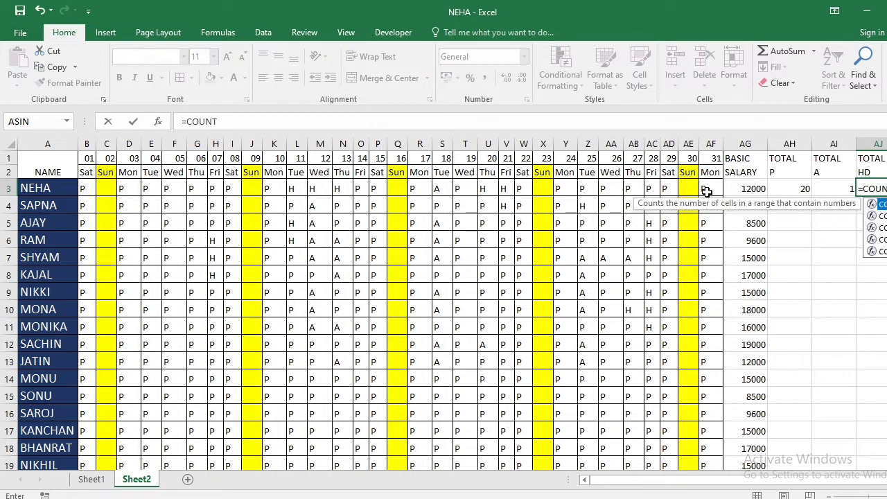
key(Down)
key(Down)
key(Down)
key(Down)
key(Up)
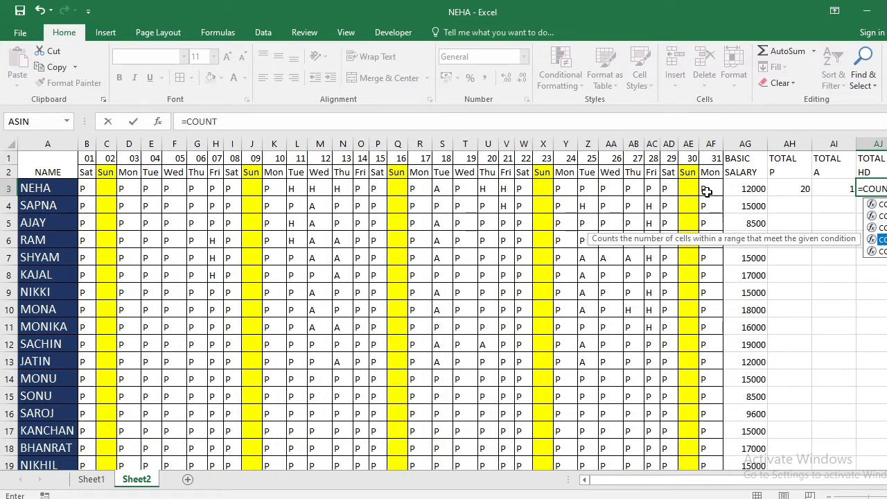
key(Tab)
drag(89, 191, 703, 193)
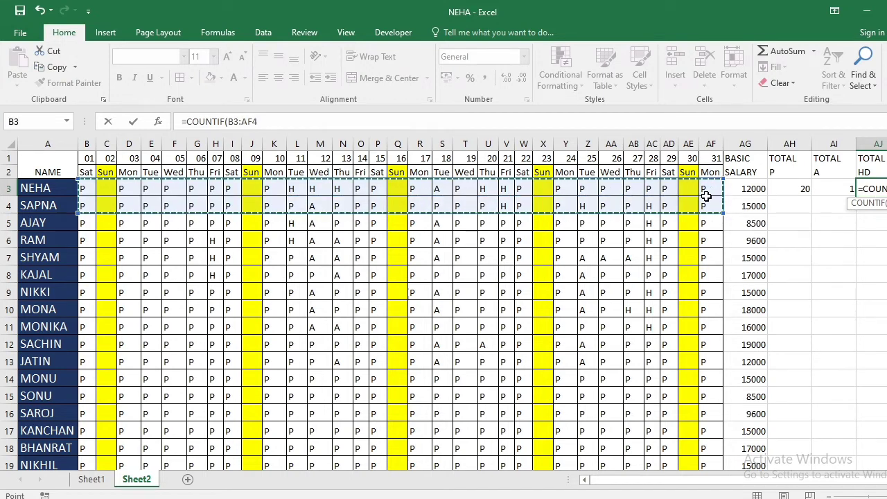
drag(86, 189, 709, 187)
text(,"H)
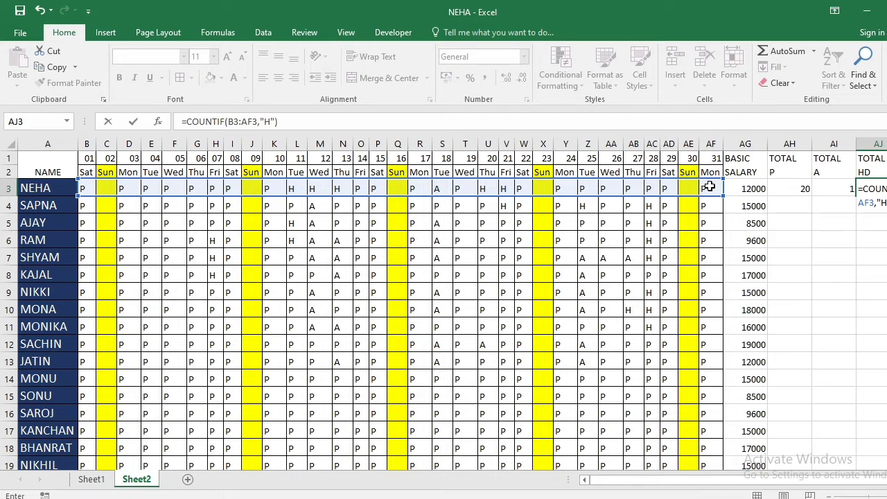
key(Return)
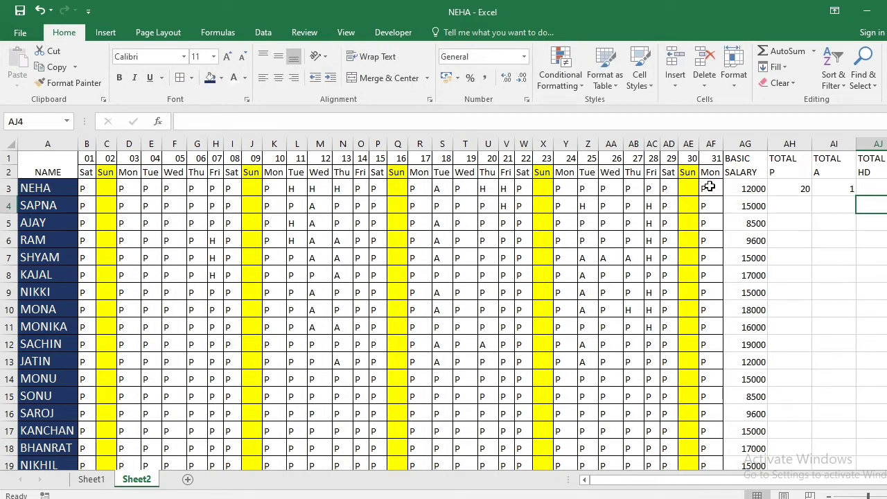
Extend the half-day formula in AJ3 with *0.5 so each H mark counts as half a day
key(Up)
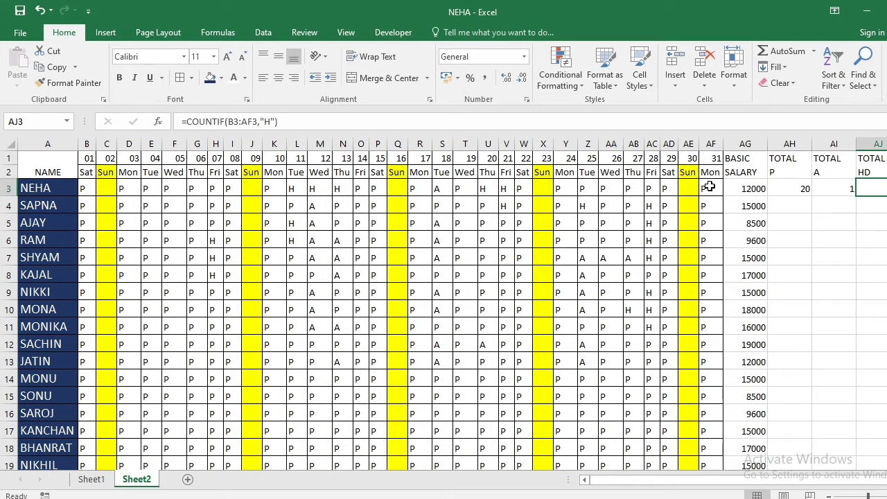
double_click(863, 187)
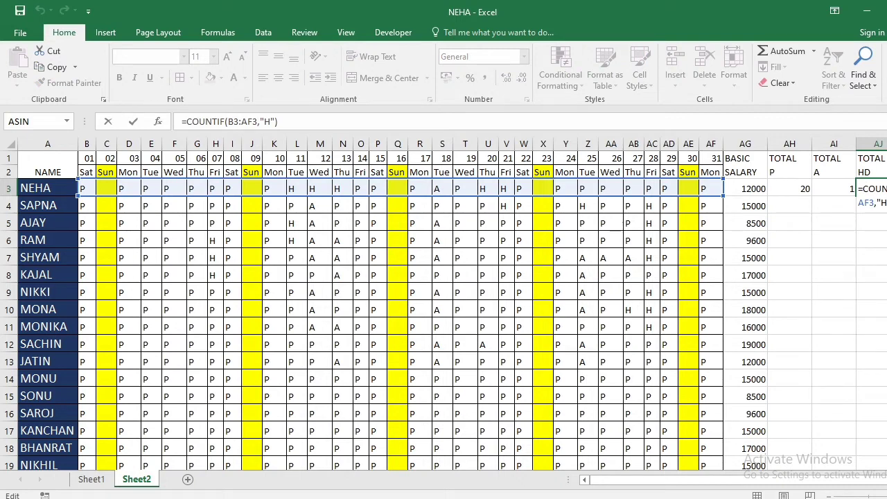
text(*0.5)
key(Return)
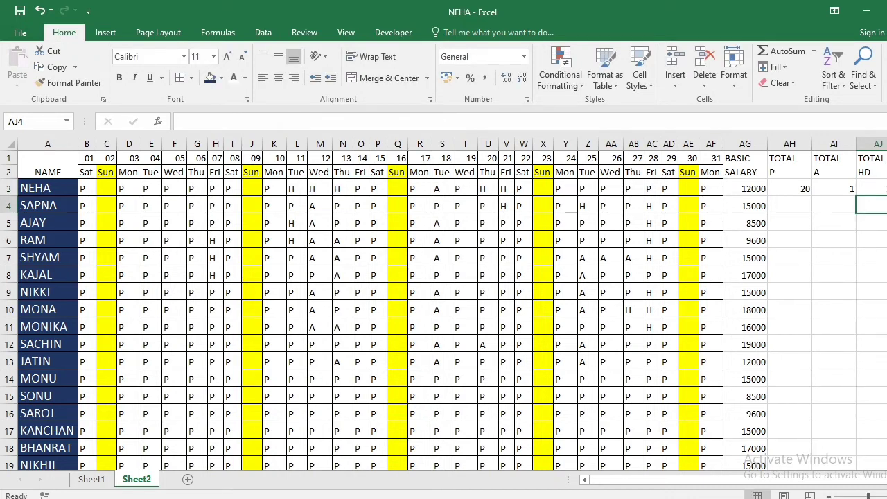
Enter the formula =COUNTIF(B3:AF3,"") in AK3 to count the first employee's blank Sunday cells under TOTAL OD
key(Right)
key(Up)
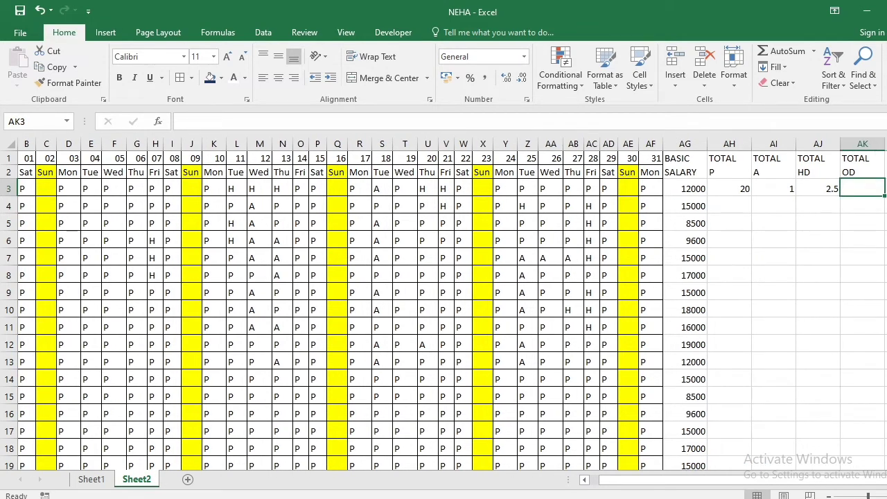
text(=CP)
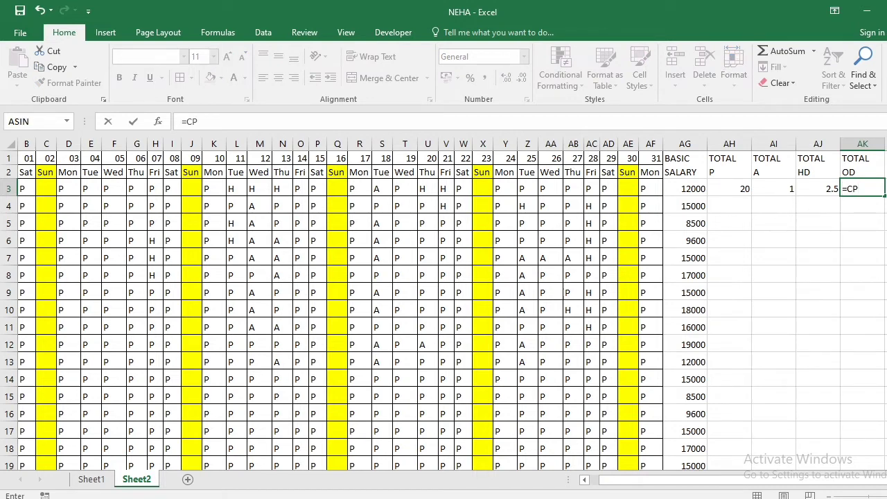
key(BackSpace)
text(OUNT)
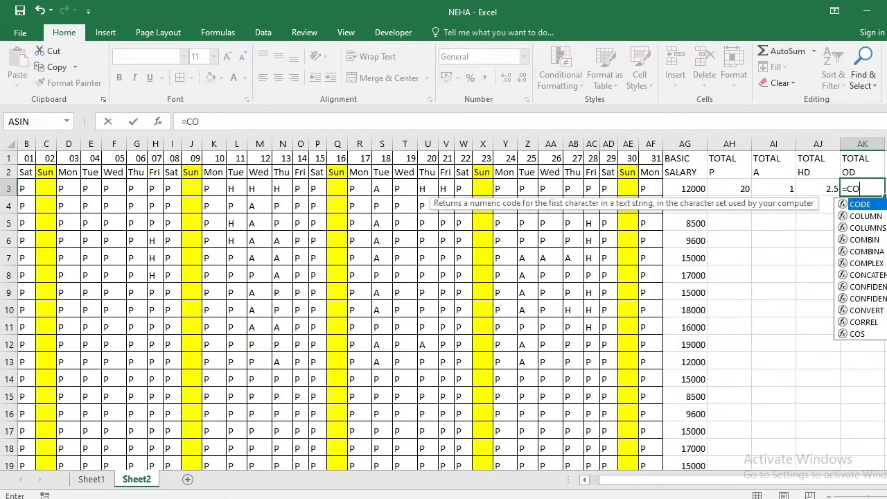
key(Down)
key(Down)
key(Down)
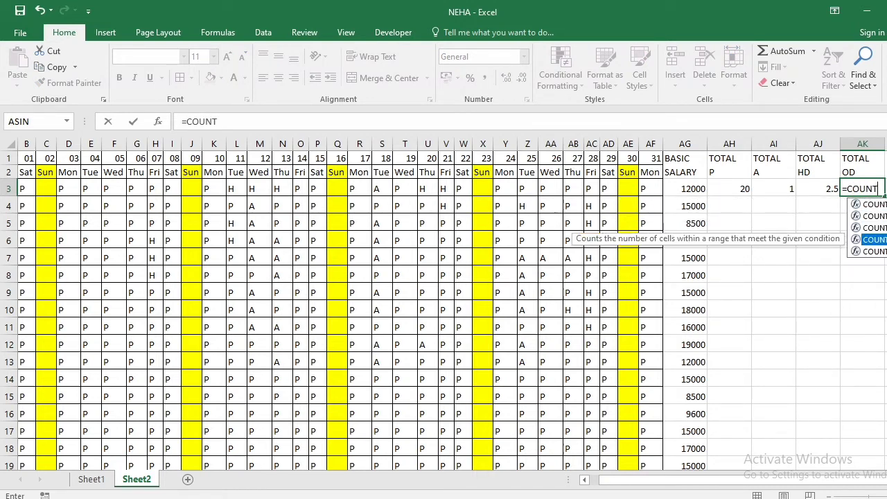
key(Tab)
key(Left)
key(Left)
key(Left)
key(Left)
key(Left)
key(Left)
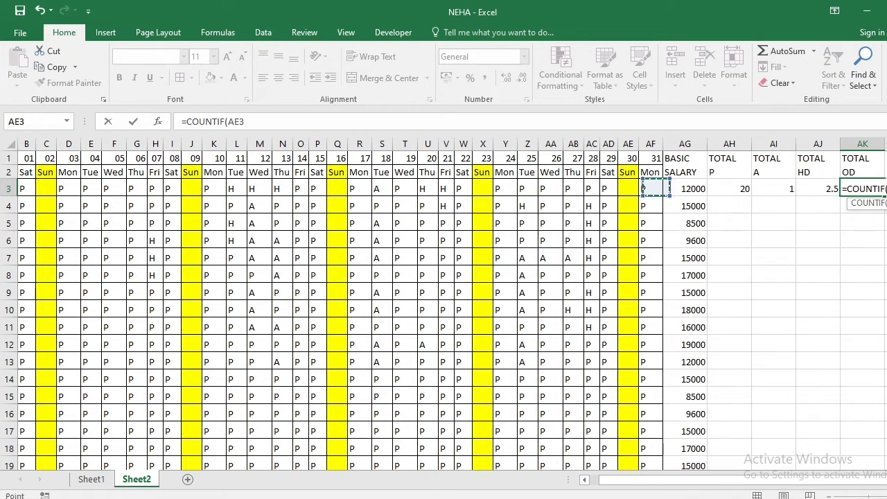
key(Home)
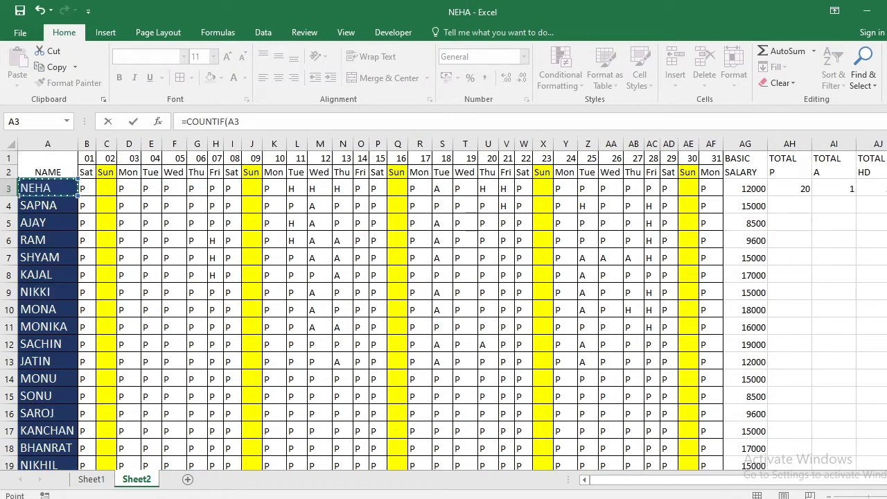
drag(82, 188, 710, 189)
text(,)
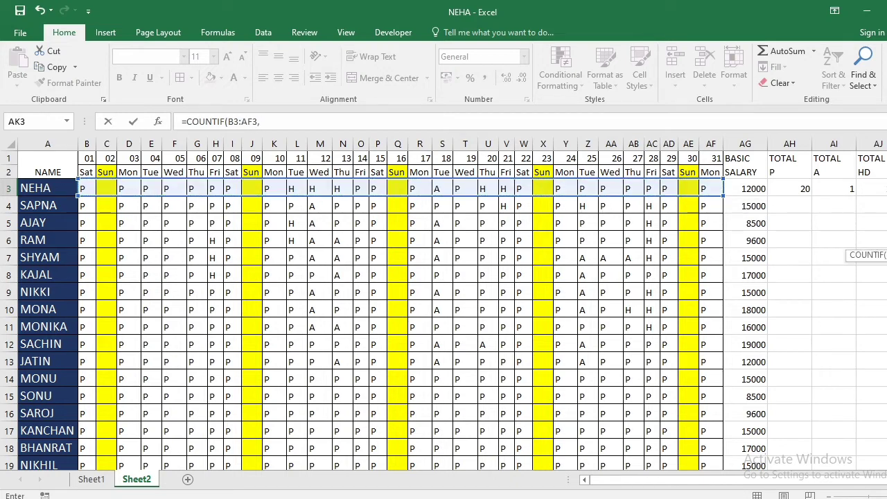
drag(820, 479, 869, 489)
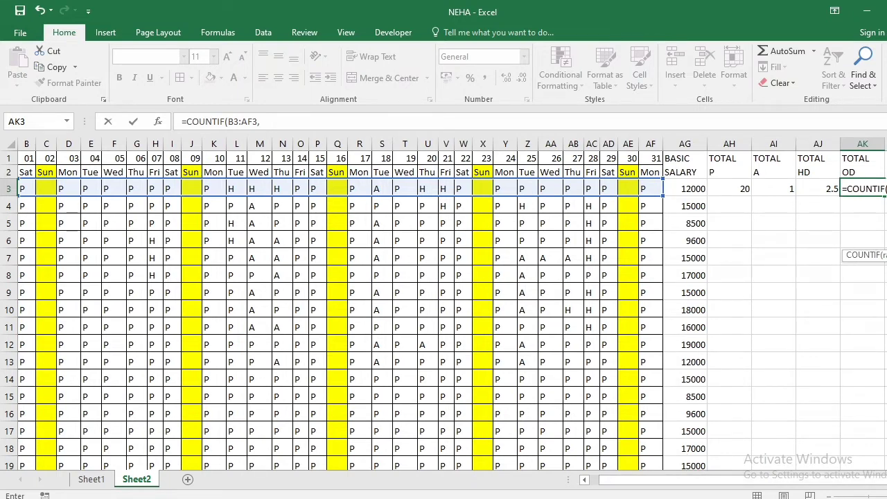
text(""))
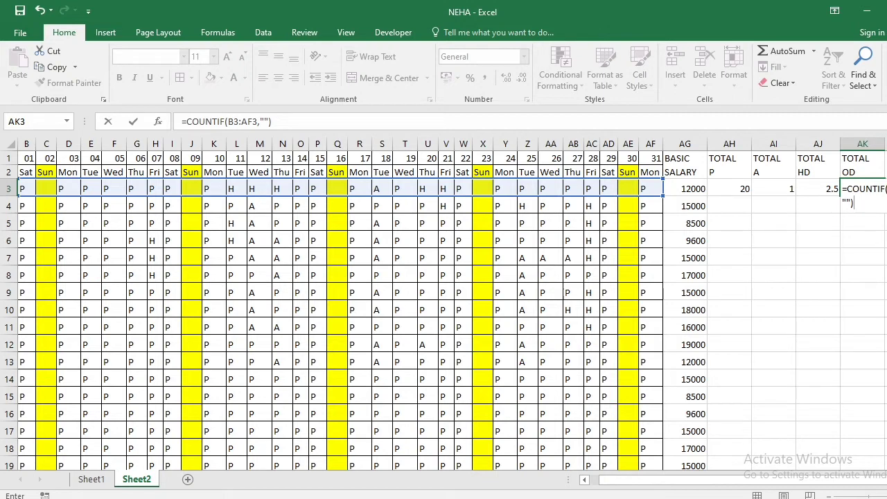
key(Return)
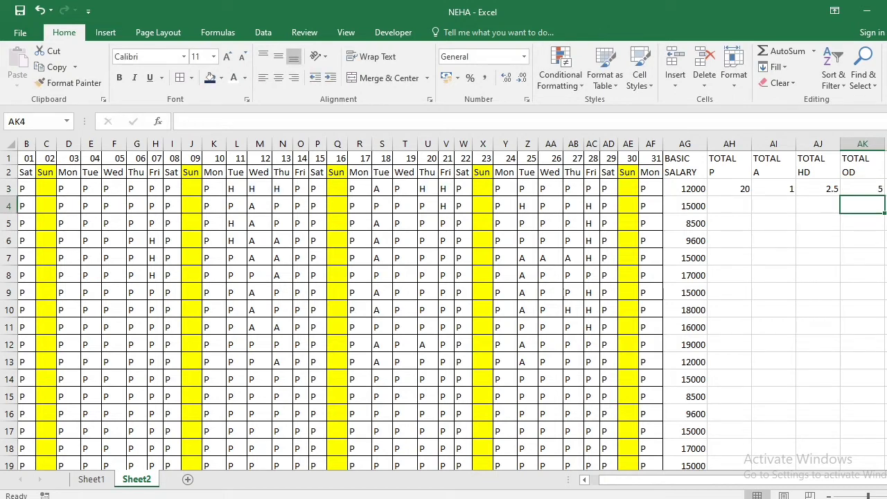
key(Left)
key(Left)
key(Left)
key(Left)
key(Left)
key(Left)
key(Left)
key(Left)
key(Left)
key(Left)
key(Left)
key(Left)
key(Left)
key(Left)
key(Left)
key(Left)
key(Left)
key(Left)
key(Left)
key(Left)
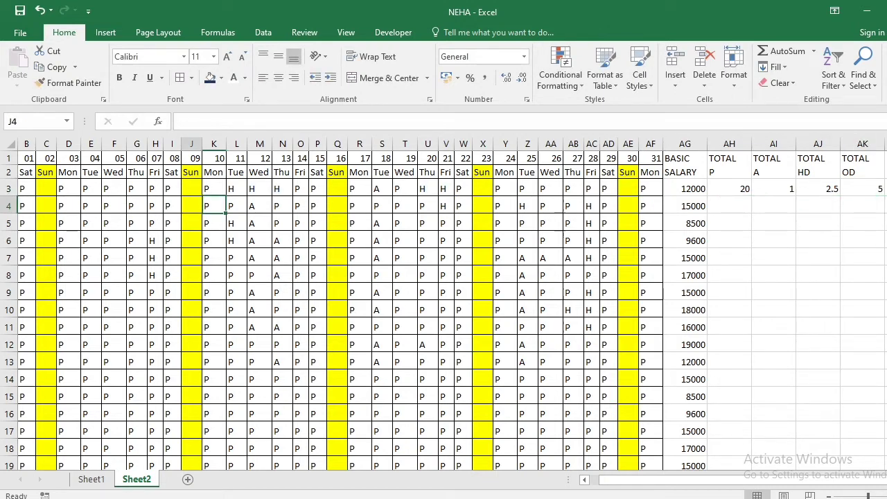
Look across the attendance row's day columns and Sunday blanks, then check the COUNTIF formula under TOTAL OD in AK3
key(Left)
key(Left)
key(Left)
key(Left)
key(Left)
key(Left)
key(Left)
key(Left)
key(Left)
key(Right)
key(Right)
key(Right)
key(Right)
key(Right)
key(Right)
key(Right)
key(Right)
key(Right)
key(Right)
key(Right)
key(Right)
key(Right)
key(Right)
key(Right)
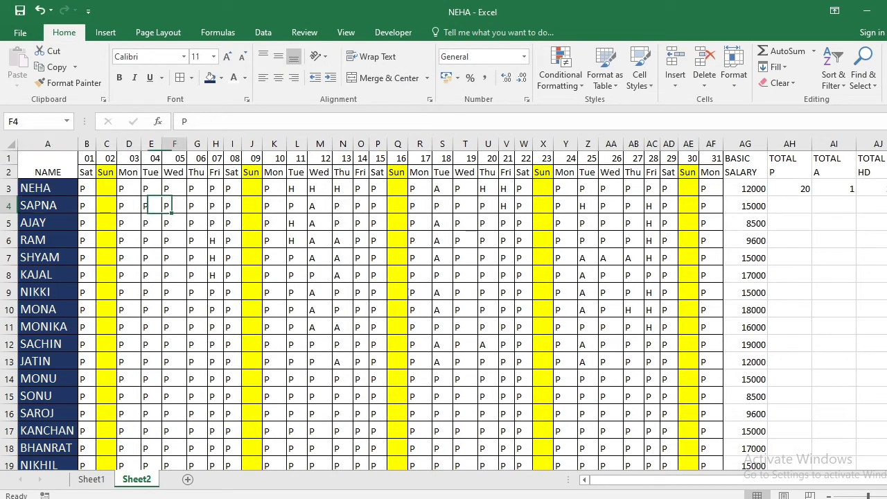
key(Right)
key(Right)
key(Right)
key(Right)
key(Right)
key(Right)
key(Right)
key(Right)
key(Right)
key(Right)
key(Right)
key(Right)
key(Right)
key(Right)
key(Right)
key(Right)
key(Right)
key(Right)
key(Right)
key(Right)
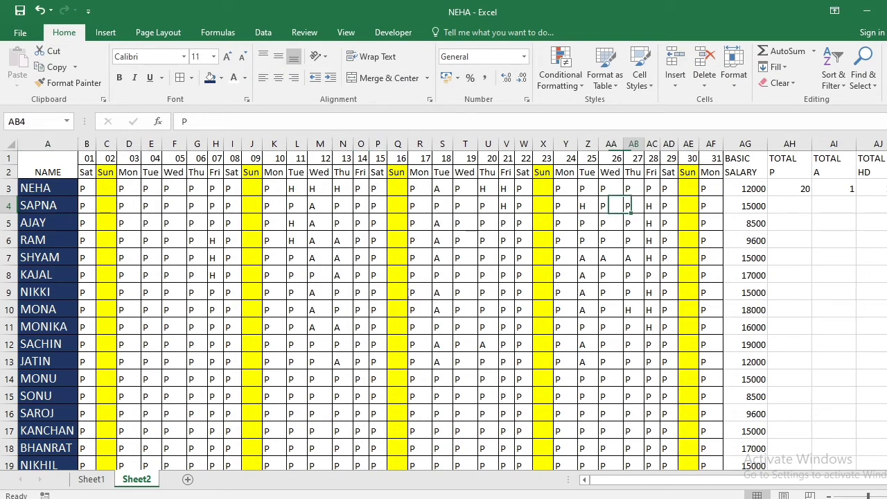
key(Up)
key(Up)
key(Left)
key(Left)
key(Left)
key(Left)
key(Left)
key(Left)
key(Left)
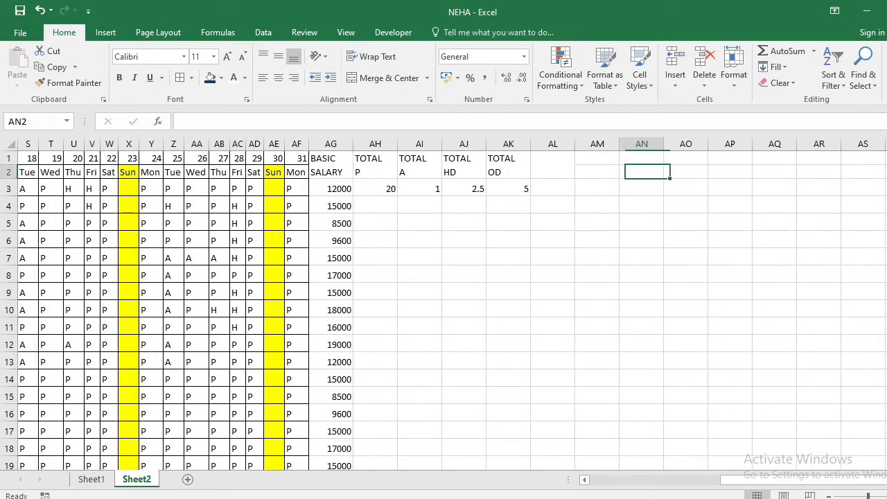
key(Up)
key(Down)
key(Down)
key(Left)
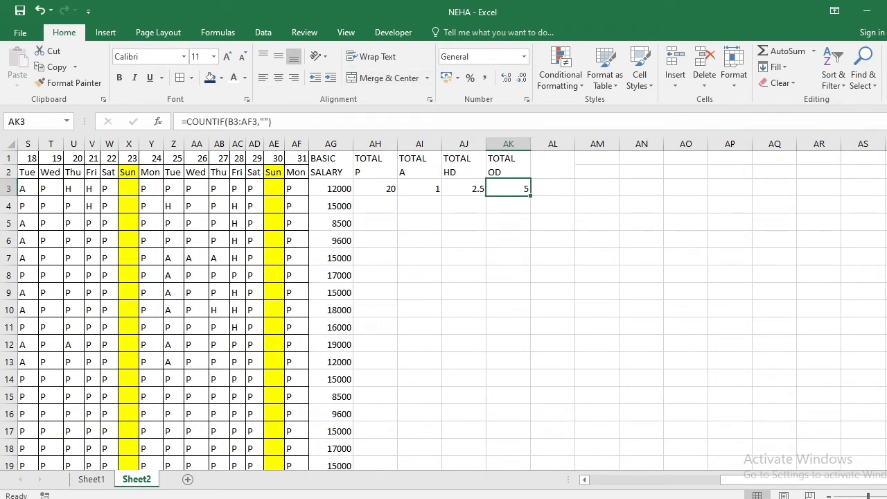
Enter the two-line heading PER DAY SALARY in AL1, with SALARY on the second line
key(Up)
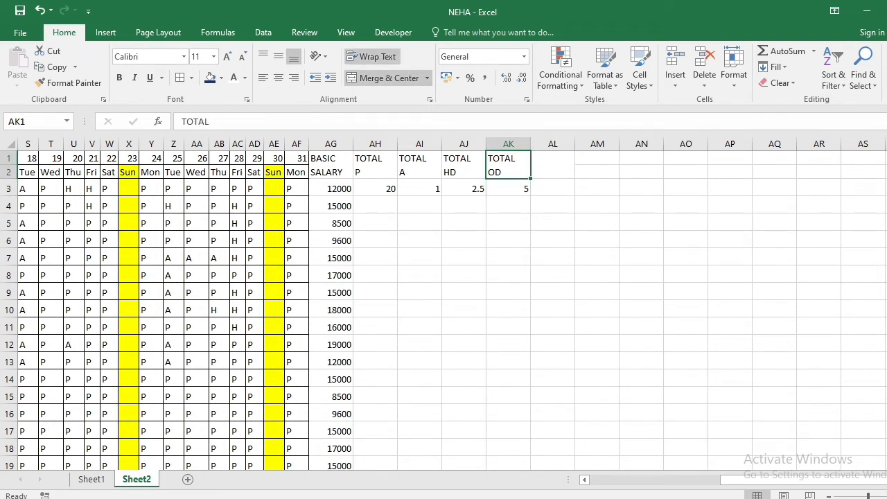
key(Right)
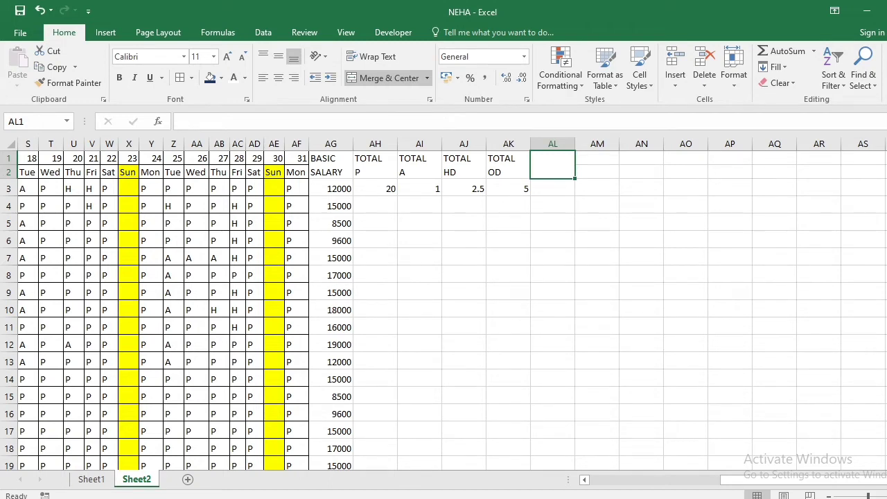
text(PER DAY)
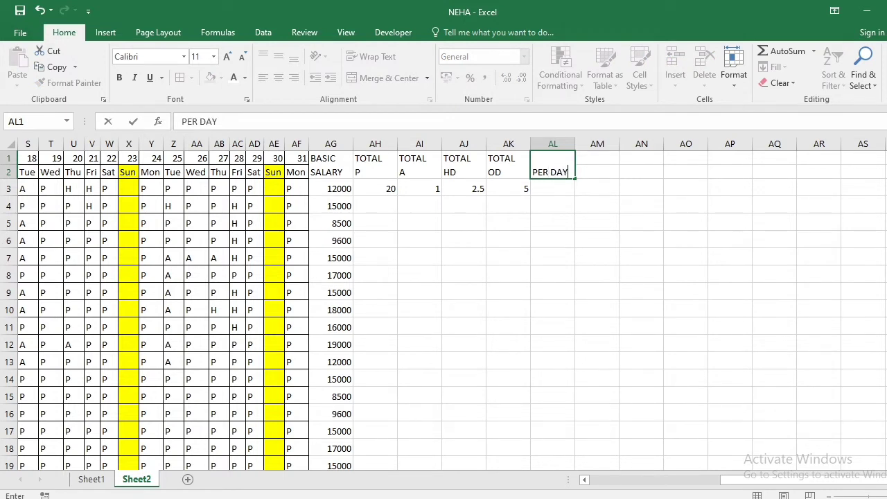
key(alt+Return)
text(SALARY)
key(Return)
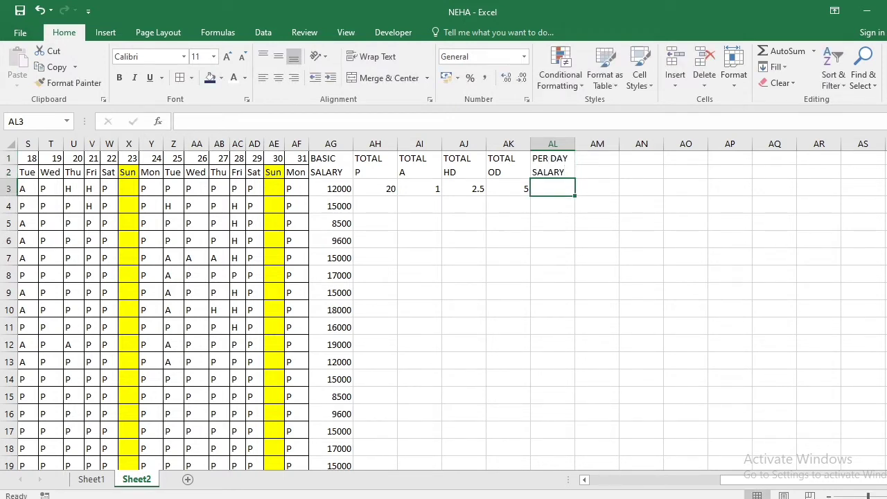
Enter the formula =AG3/31 in AL3 to calculate the first employee's per-day salary
text(=)
key(Left)
key(Left)
key(Left)
key(Left)
key(Left)
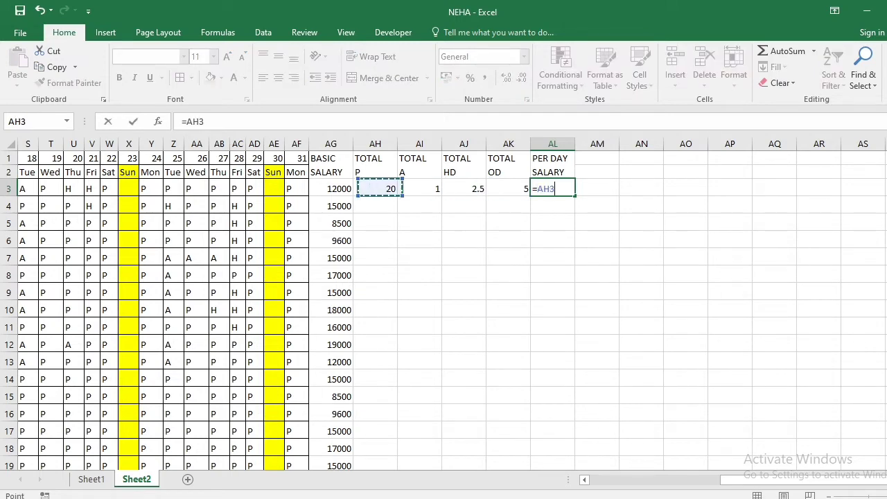
text(/31)
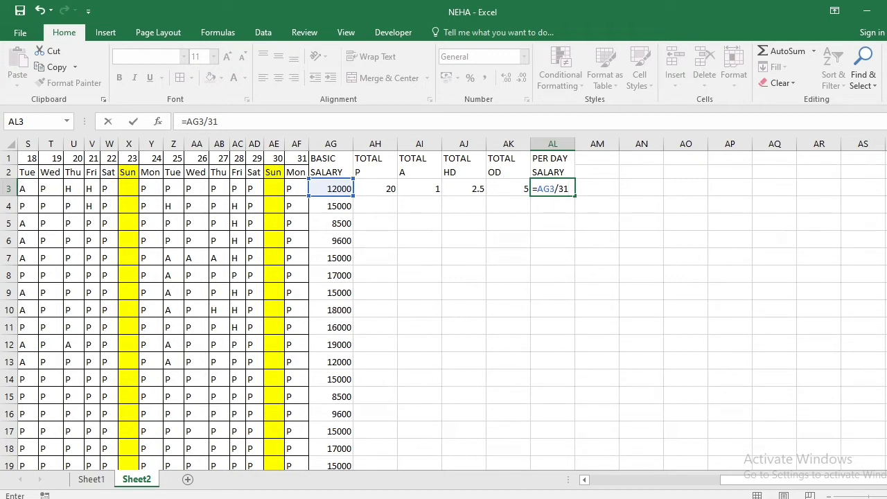
key(Return)
key(Up)
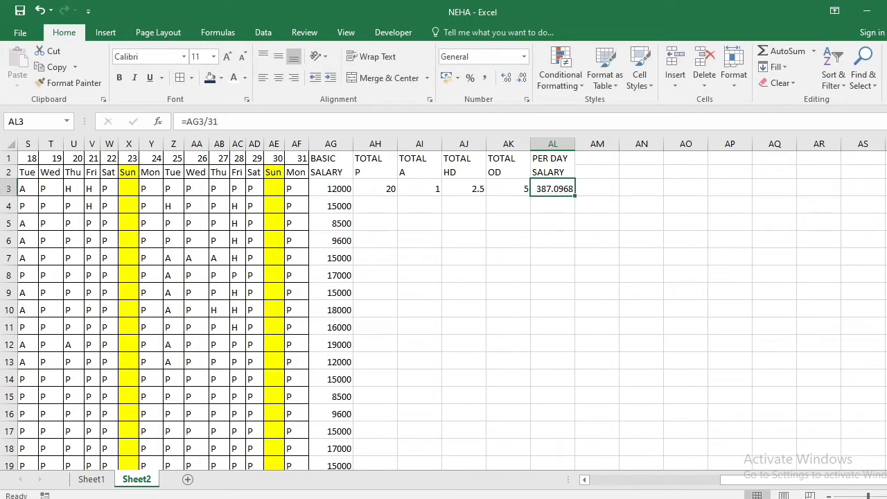
Merge the row 1 and row 2 header cells separately in each column from AM to AR, without centring
key(Up)
key(Right)
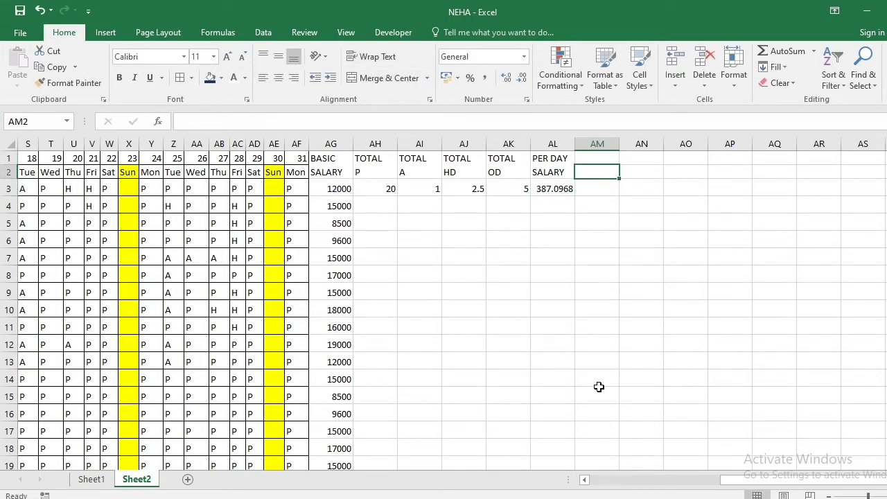
click(602, 158)
drag(602, 158, 672, 169)
ctrl+drag(724, 159, 762, 170)
ctrl+drag(818, 159, 816, 173)
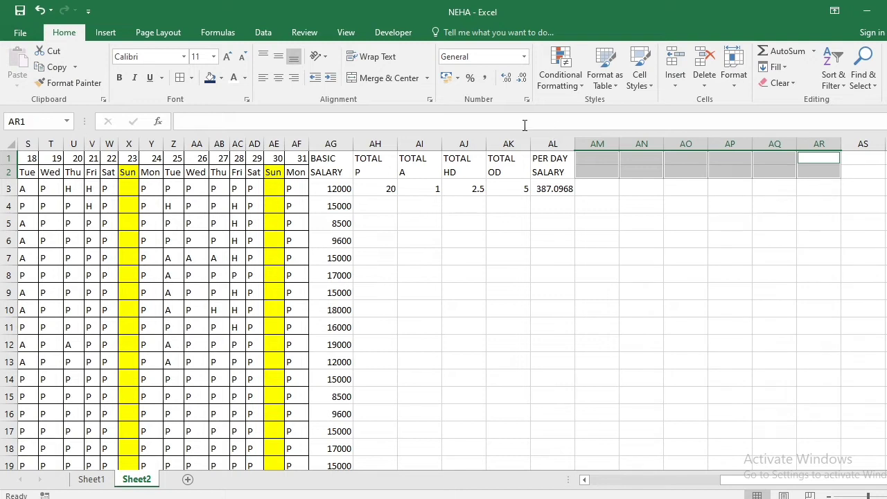
click(426, 79)
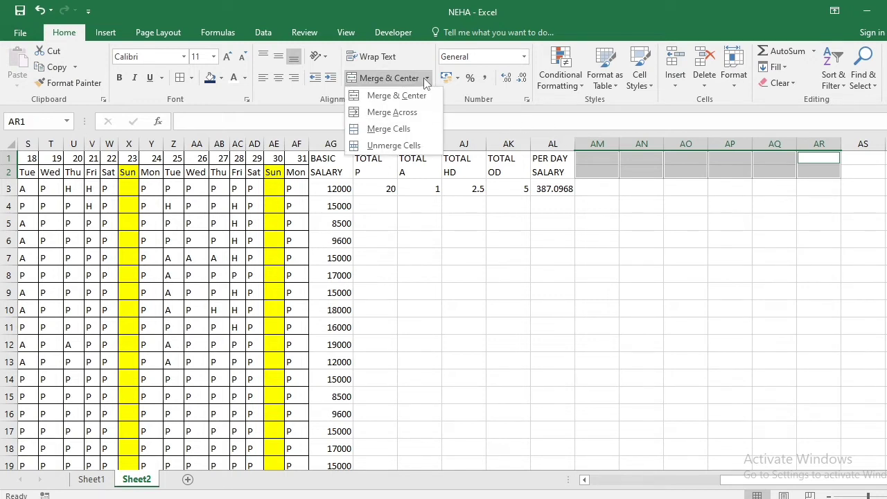
click(398, 129)
click(508, 218)
click(561, 160)
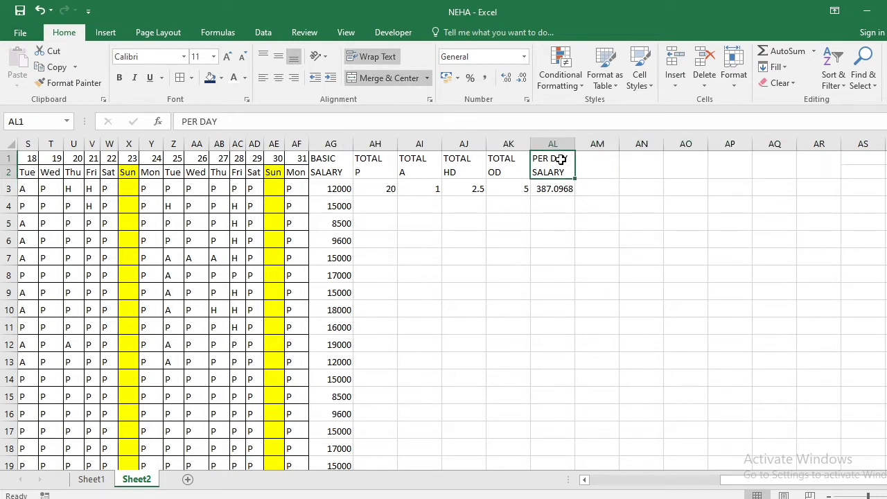
Enter the two-line heading TOTAL / PAID DAYS in AM1 and widen column AM to fit it
click(586, 167)
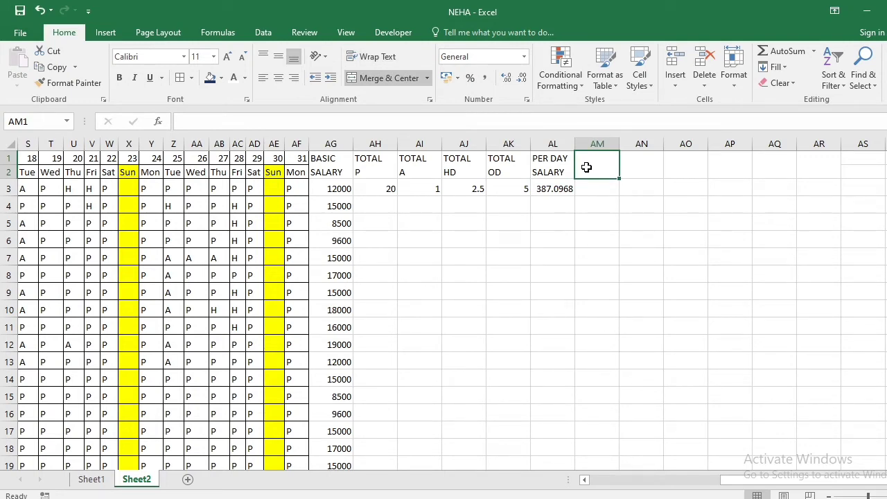
text(TOTAL)
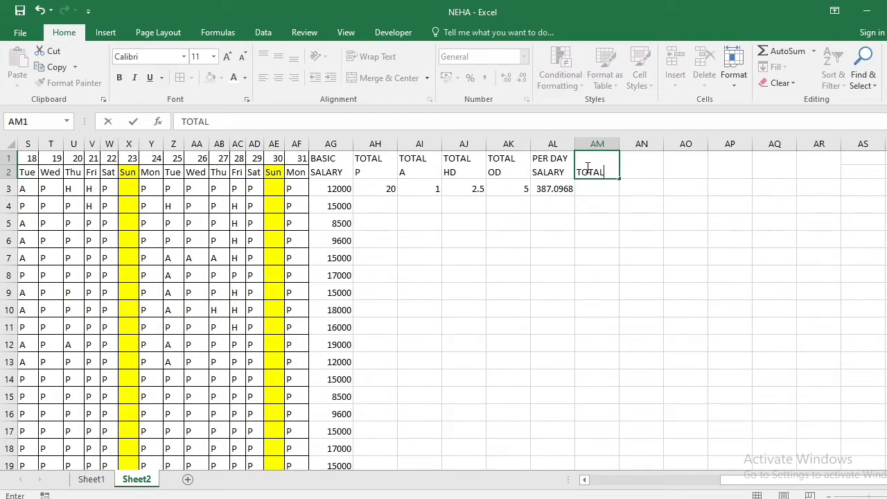
key(alt+Return)
text(PAID DAYS)
key(Return)
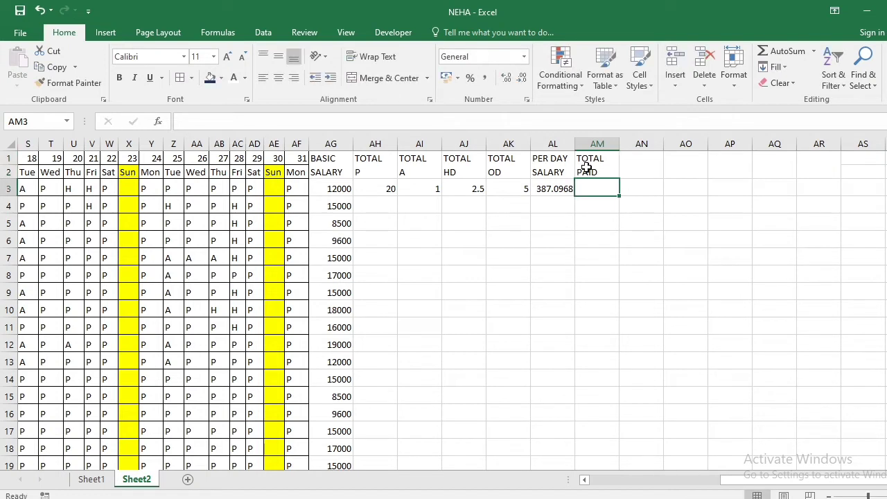
drag(620, 144, 638, 144)
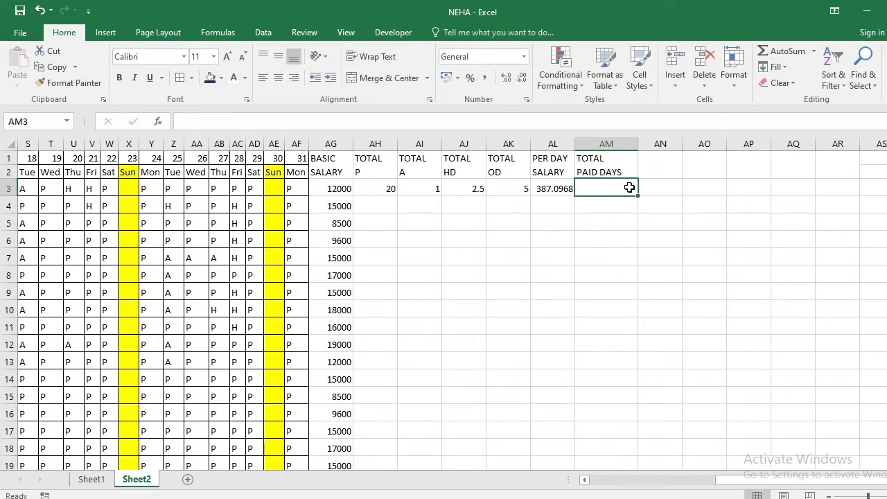
Enter the formula =AH3+AJ3+AK3 in AM3 to add the first employee's present, half and off days
text(=)
key(Left)
key(Left)
key(Left)
key(Left)
key(Left)
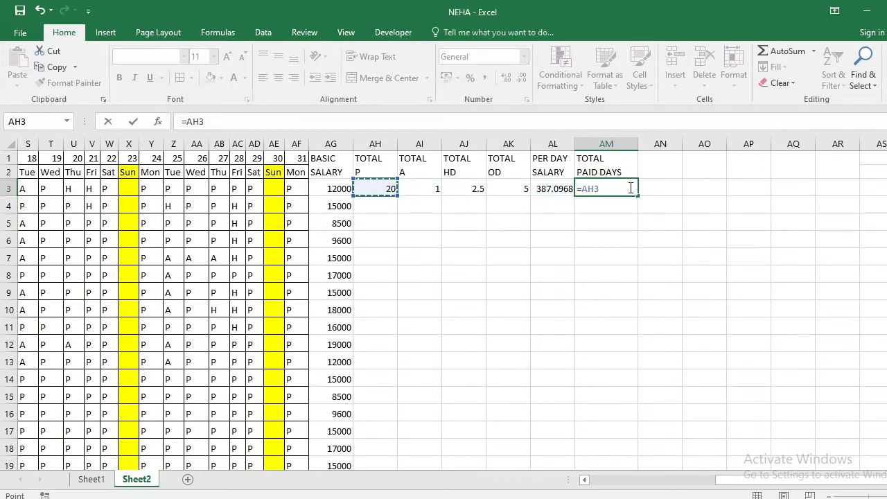
text(+)
key(Left)
key(Left)
key(Left)
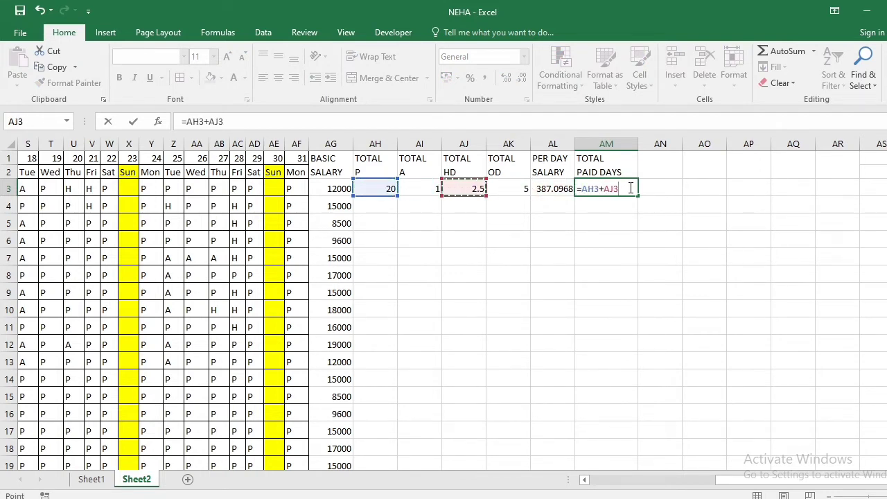
text(+)
key(Left)
key(Left)
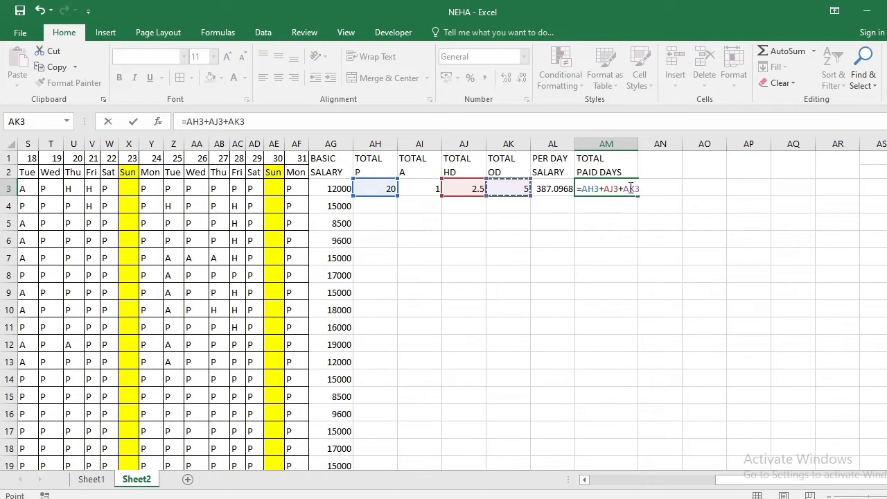
key(Return)
key(Up)
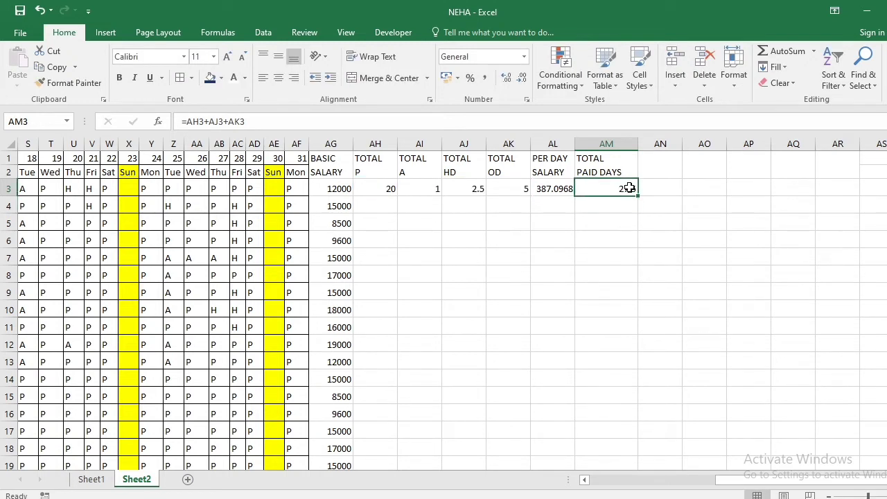
Enter the two-line heading TOTAL SALARY in AN1, with SALARY on the second line
key(Up)
key(Right)
text(TOTAL)
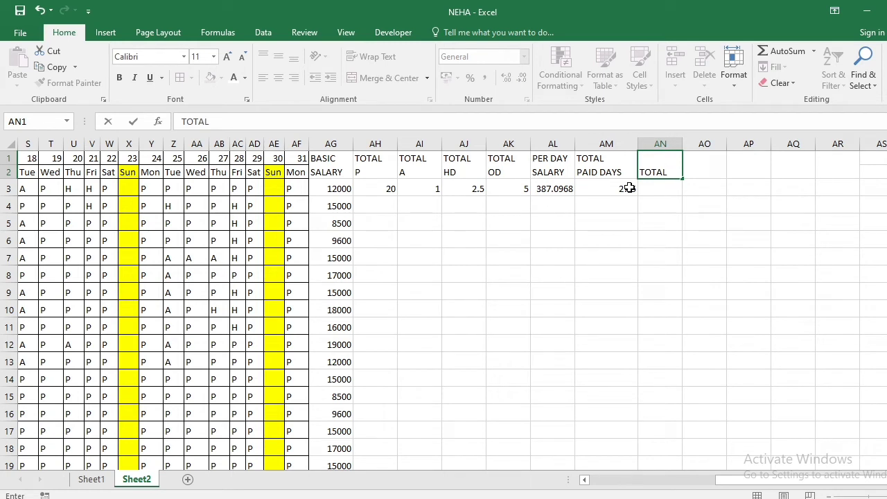
text(SALRY)
key(BackSpace)
key(BackSpace)
key(BackSpace)
key(BackSpace)
key(BackSpace)
key(alt+Return)
text(SALARY)
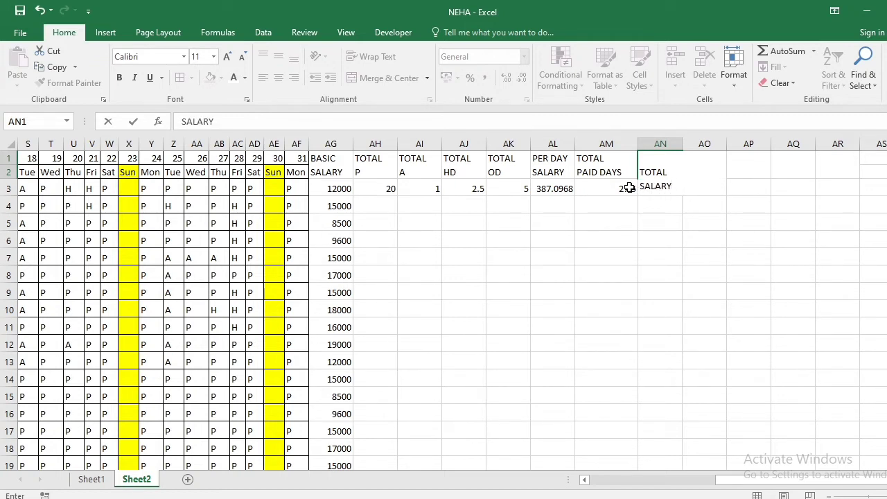
key(Return)
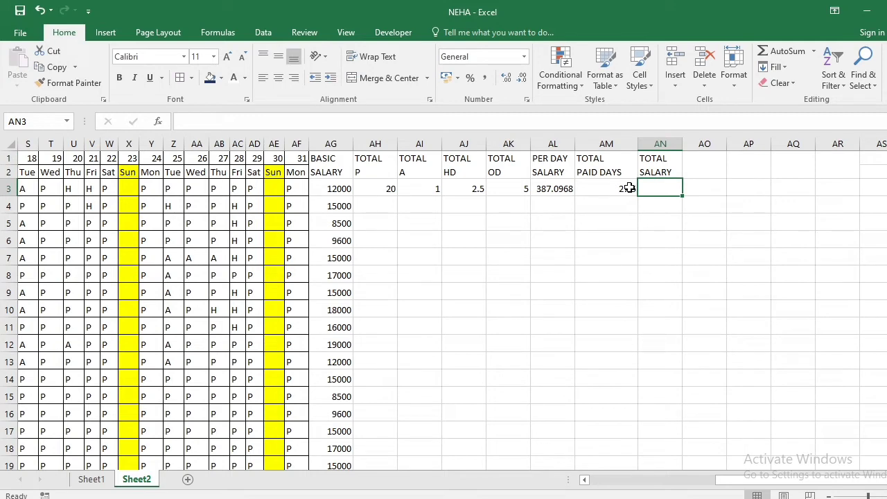
Enter the formula =AL3*AM3 in AN3 to multiply the first employee's per-day salary by the paid days
text(=)
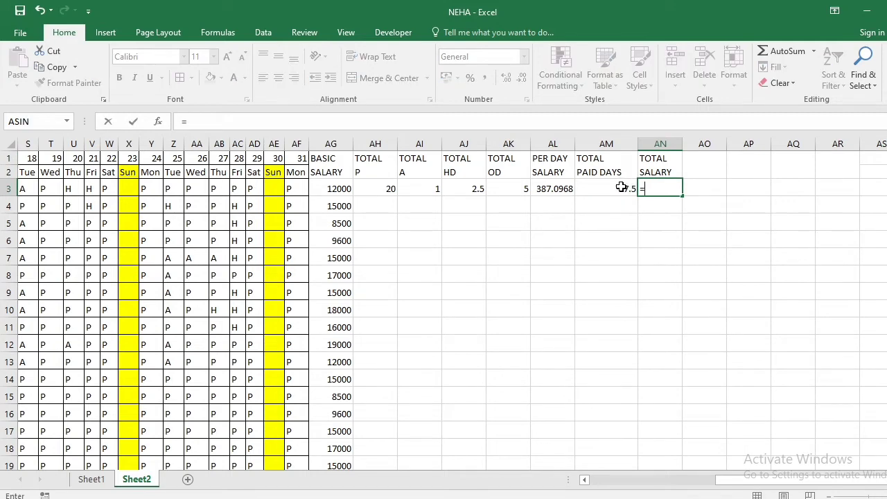
click(555, 190)
text(*)
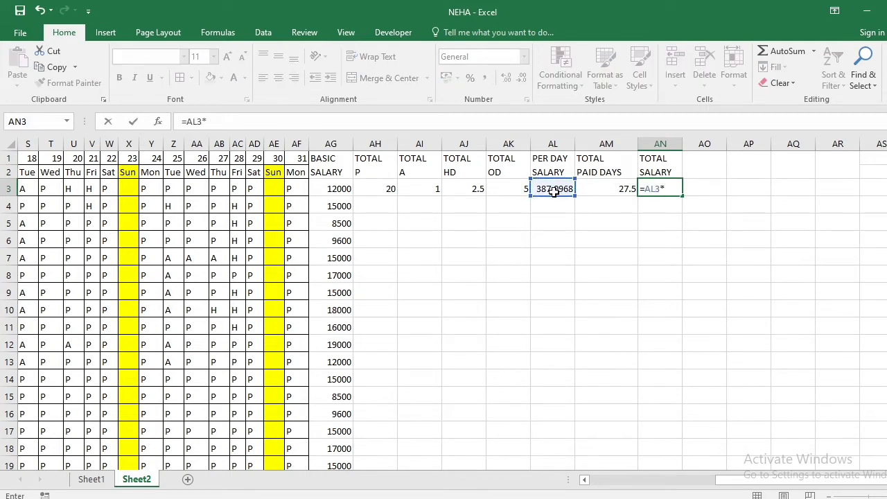
click(589, 187)
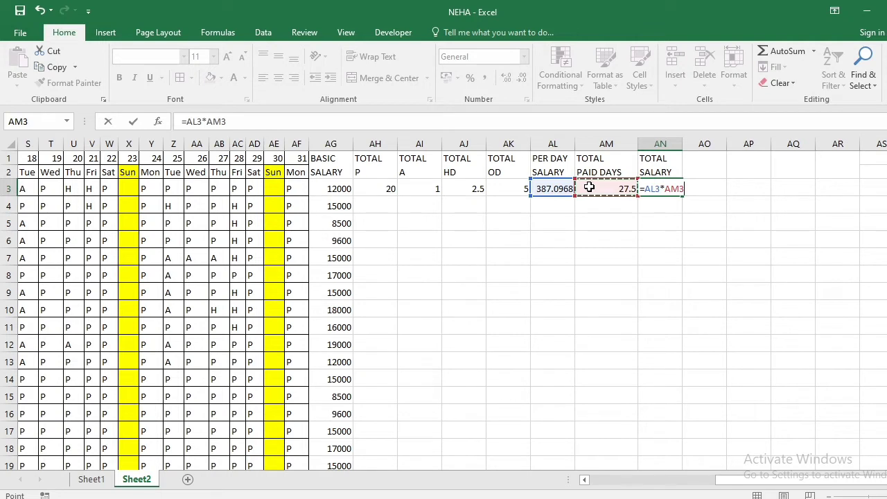
key(Return)
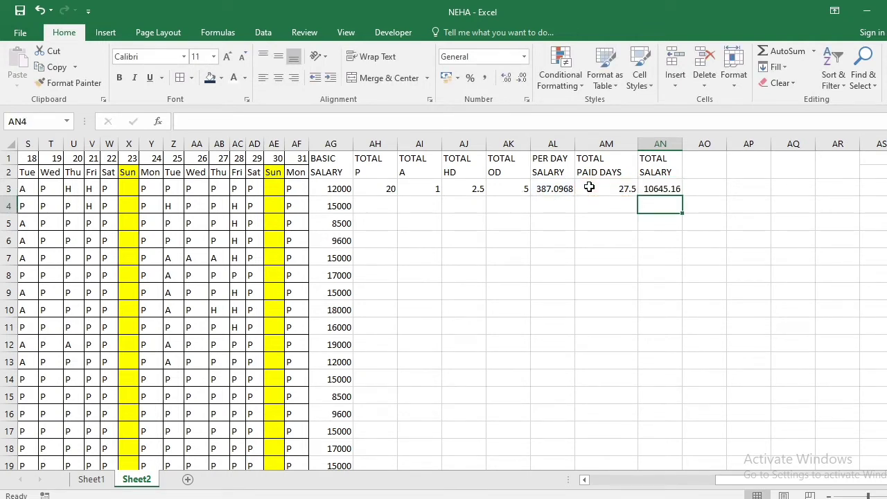
Fill the formulas in AH3:AN3 down to row 23 for all remaining employees
key(Up)
key(Up)
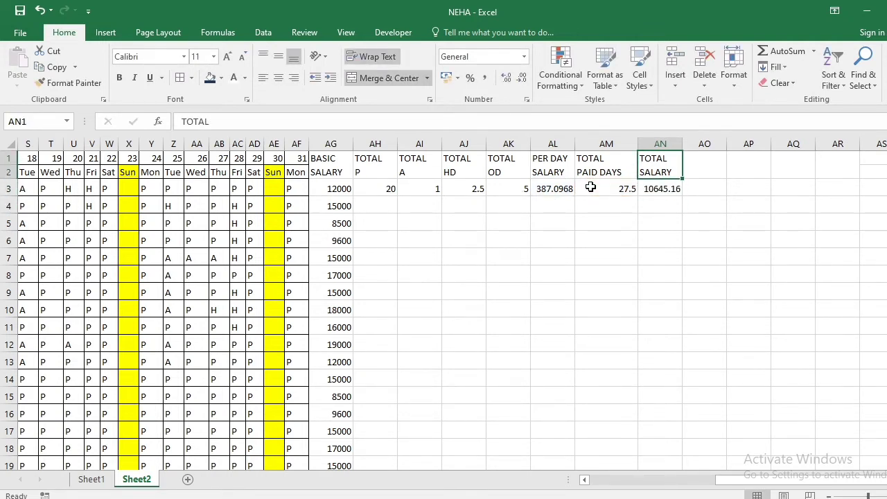
drag(358, 193, 657, 436)
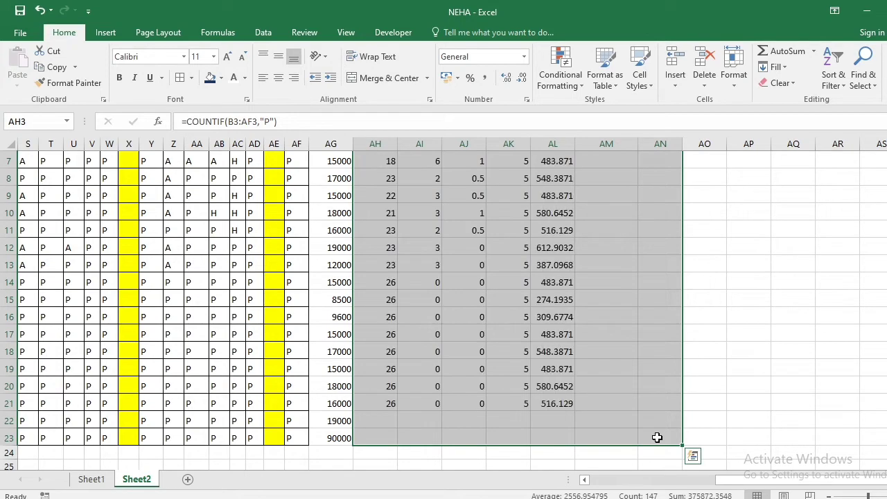
key(Up)
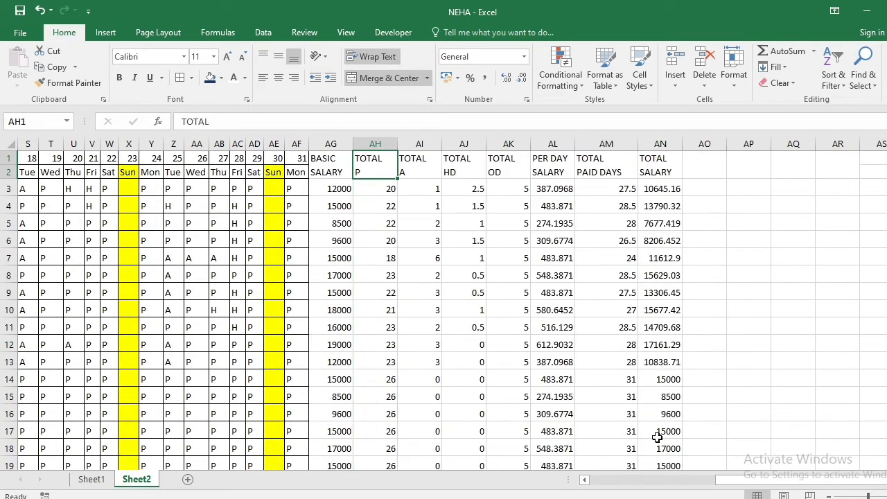
Widen the empty column AO beside TOTAL SALARY
key(Right)
key(Right)
key(Right)
key(Right)
key(Right)
key(Right)
key(Right)
key(Right)
key(Right)
key(Right)
key(Right)
key(Right)
key(Right)
key(Left)
key(Left)
key(Left)
key(Left)
key(Left)
key(Left)
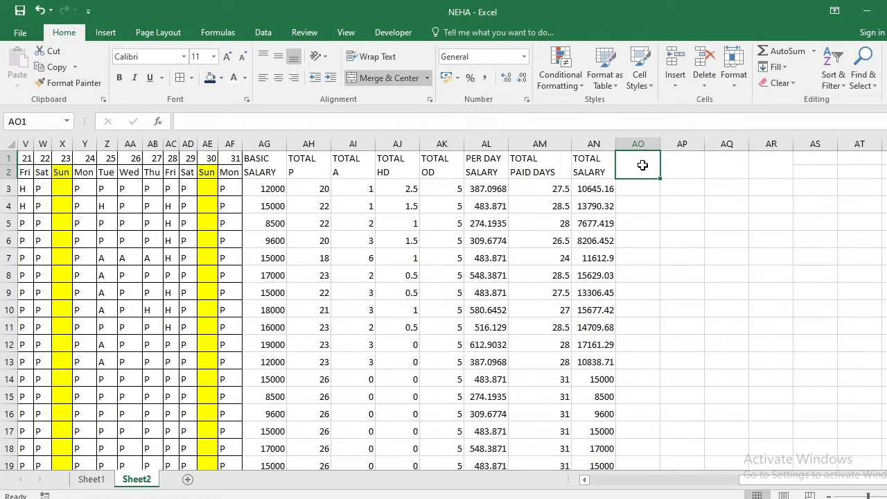
drag(662, 144, 692, 144)
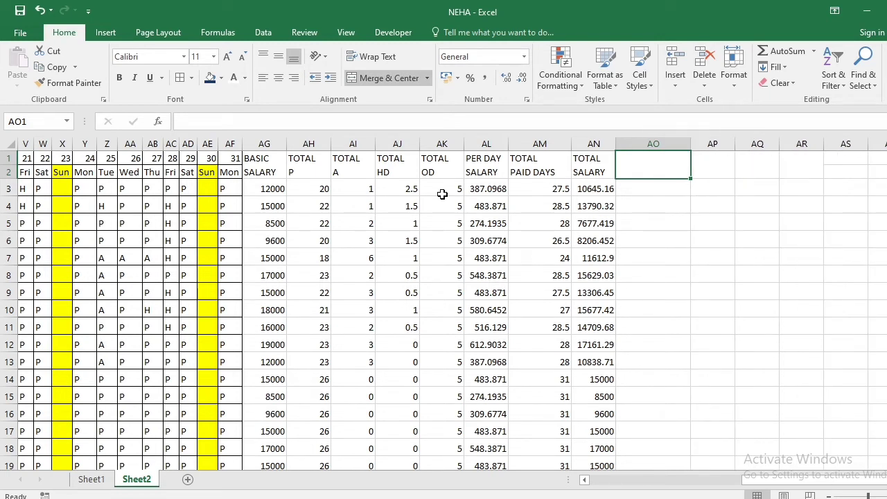
Apply all borders to the salary calculation range AG1:AN23
click(275, 174)
drag(275, 173, 573, 439)
scroll(270, 271, up, 2)
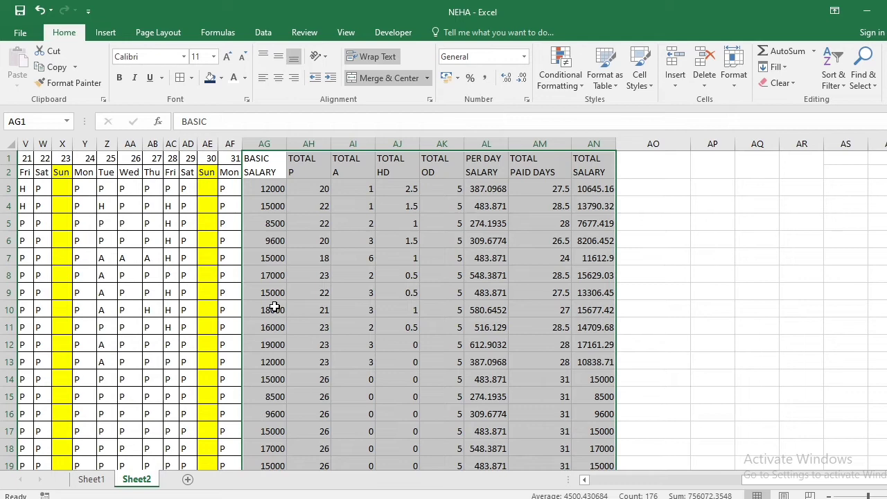
key(alt)
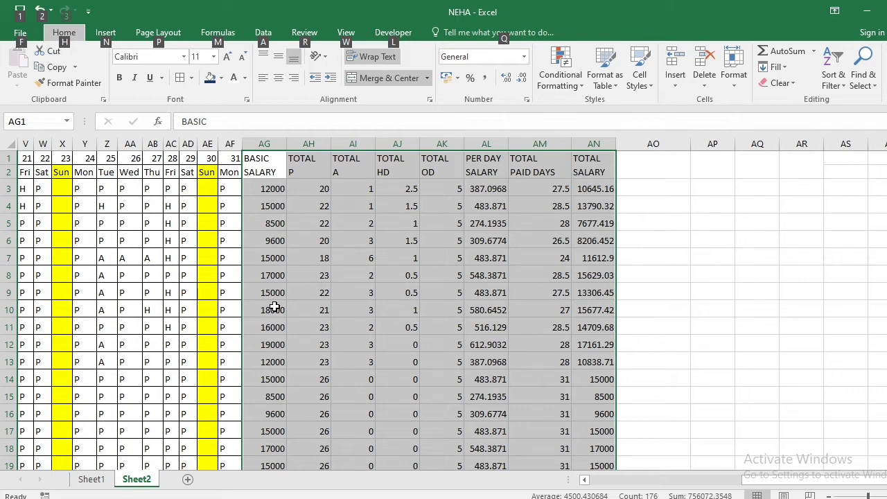
key(h)
key(b)
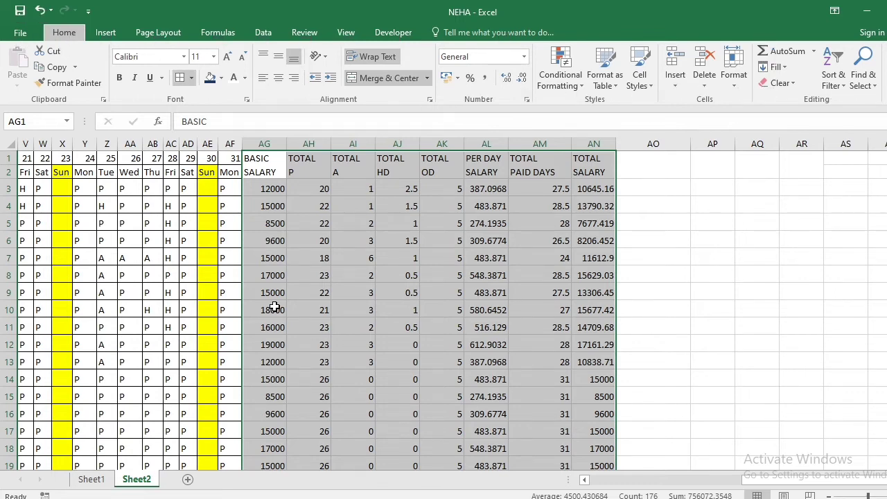
key(a)
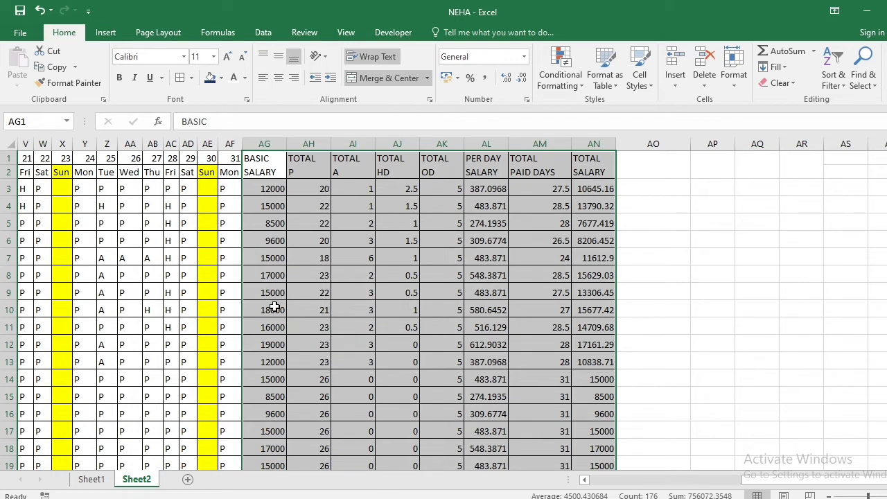
Enter the two-line heading OVER TIME IN HOUR in AO1, with IN HOUR on the second line
key(Right)
key(Right)
key(Right)
key(Right)
key(Right)
key(Right)
key(Right)
key(Right)
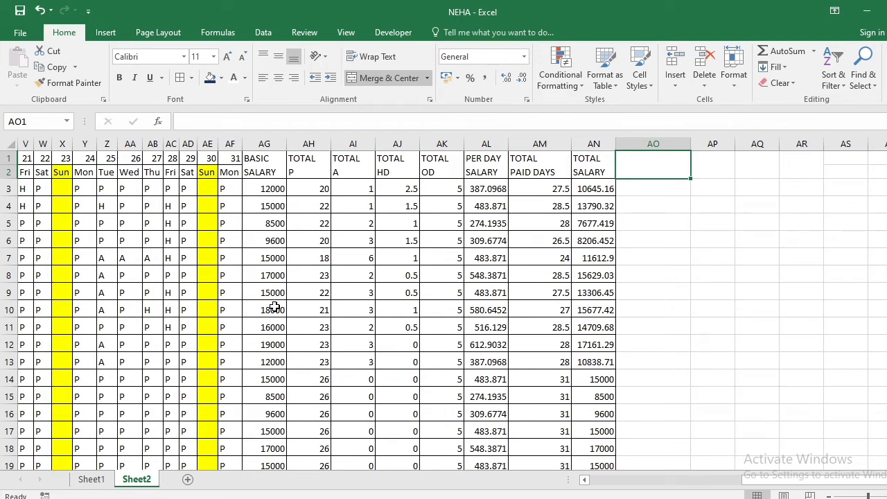
text(OVER)
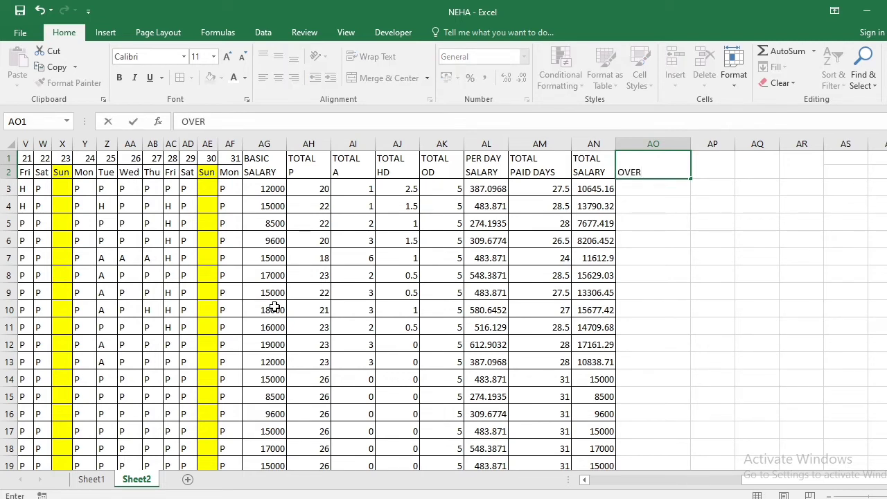
text( TIME)
key(alt+Return)
text(IN HOU)
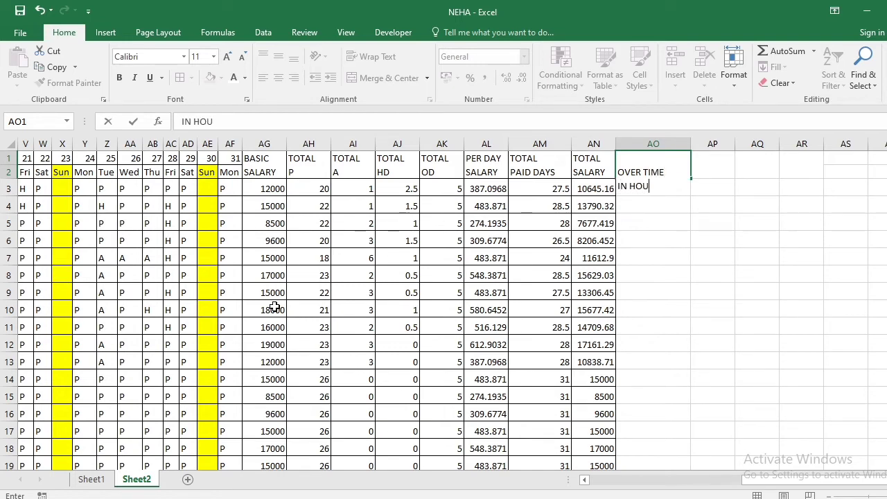
text(R)
key(Return)
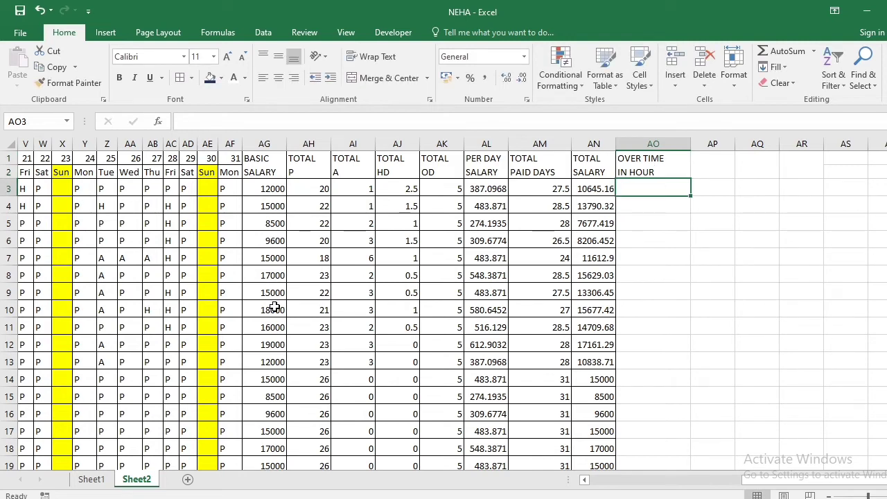
Enter the overtime hours 25, 63, 25, 85, 96, 45, 25 and 74 in AO3:AO10
text(5)
key(Return)
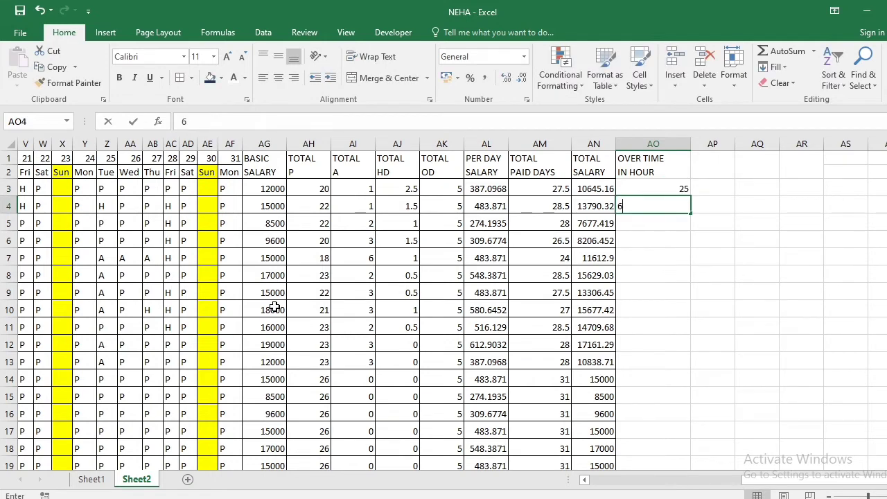
text(63)
key(Return)
text(25)
key(Return)
text(85)
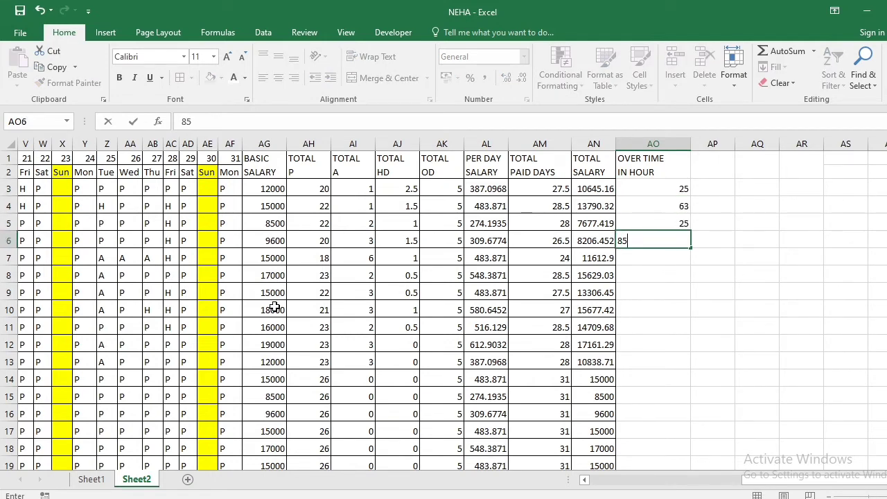
key(Return)
text(96)
key(Return)
text(45)
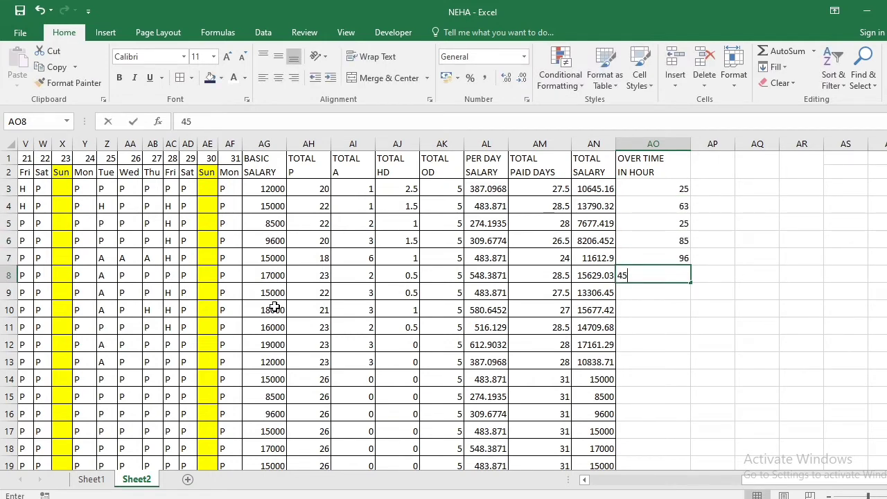
key(Return)
text(25)
key(Return)
text(7)
text(4)
Enter the overtime hours 85, 69, 36, 25, 14, 25, 36, 25, 85 and 36 in AO11:AO20
key(Return)
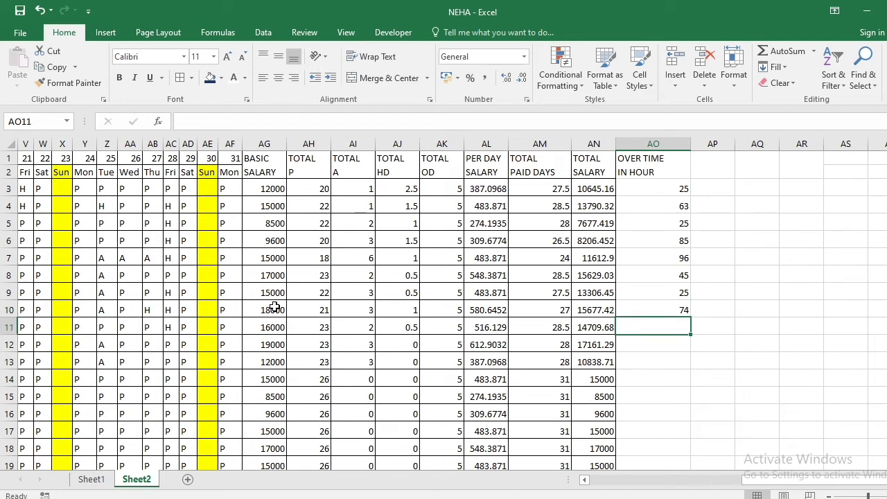
text(85)
key(Return)
text(69)
key(Return)
text(36)
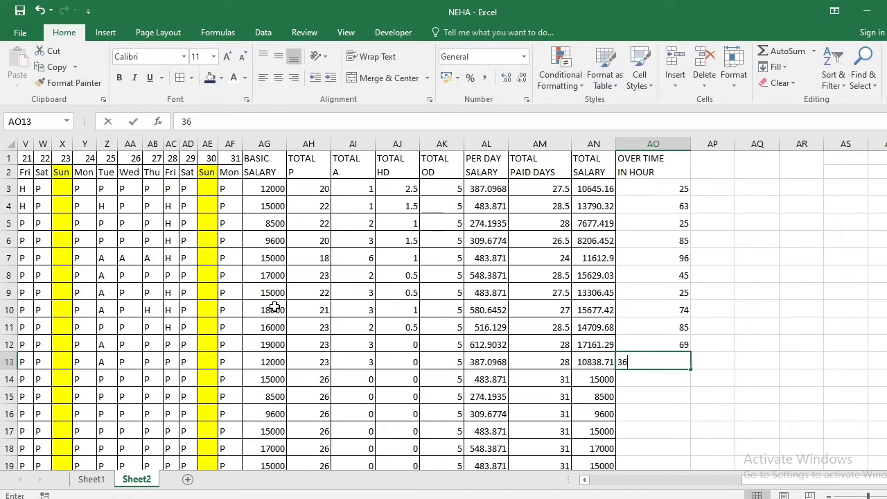
key(Return)
text(25)
key(Return)
text(14)
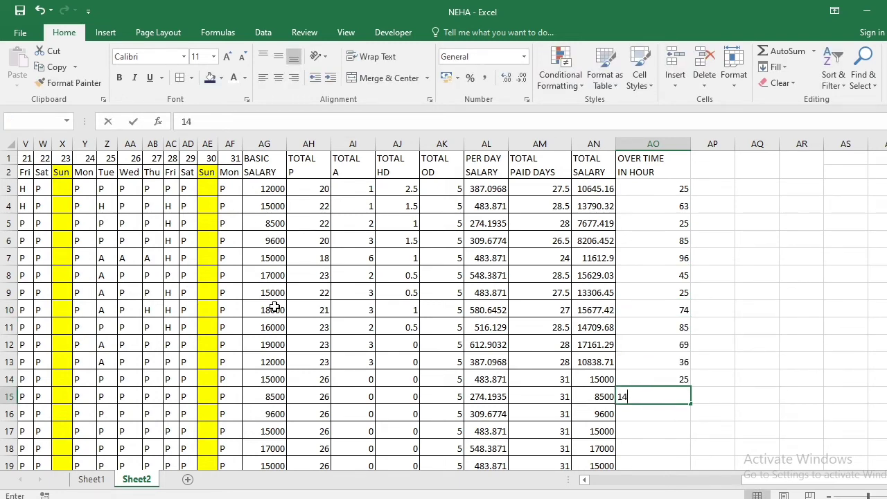
key(Return)
text(25)
key(Return)
text(36)
key(Return)
text(25)
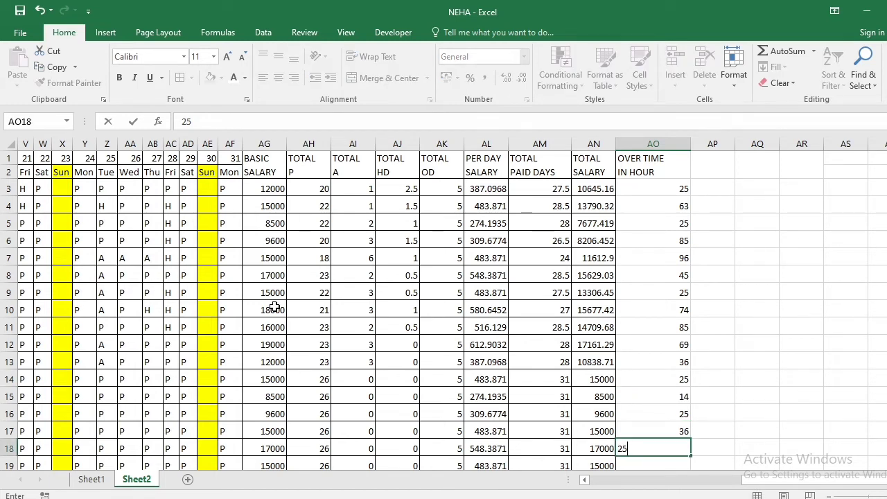
key(Return)
text(85)
key(Return)
text(36)
key(Return)
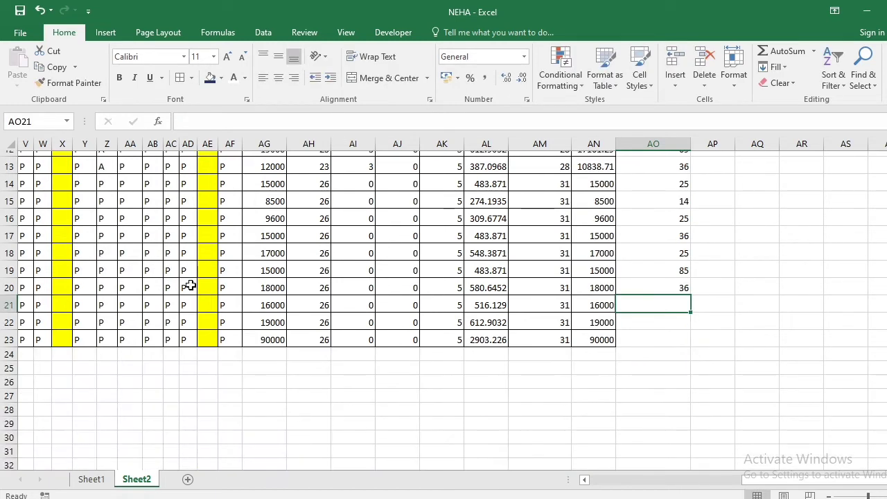
Enter the overtime hours 36 in AO21 and 85 in AO22
scroll(190, 285, down, 3)
scroll(614, 205, up, 2)
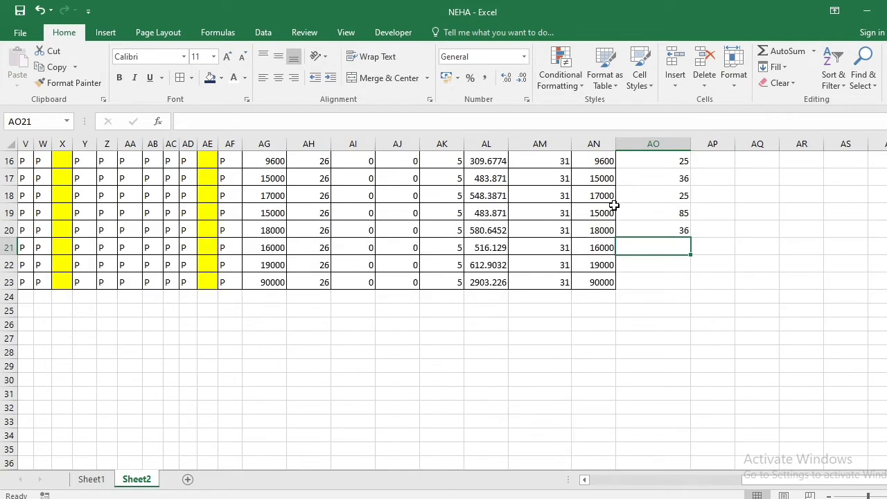
text(36)
key(Return)
text(85)
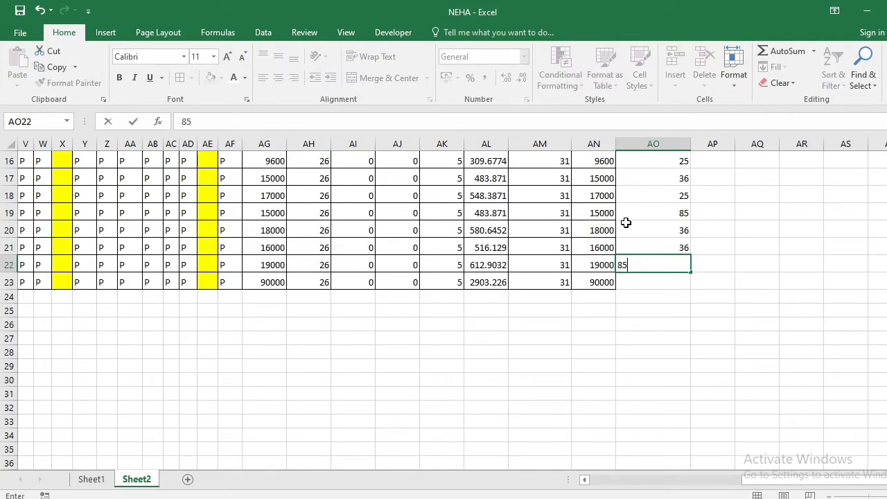
key(Return)
key(Return)
Widen column AP and enter the heading OVER TIME SALARY in AP1, with SALARY on the second line
scroll(679, 208, up, 5)
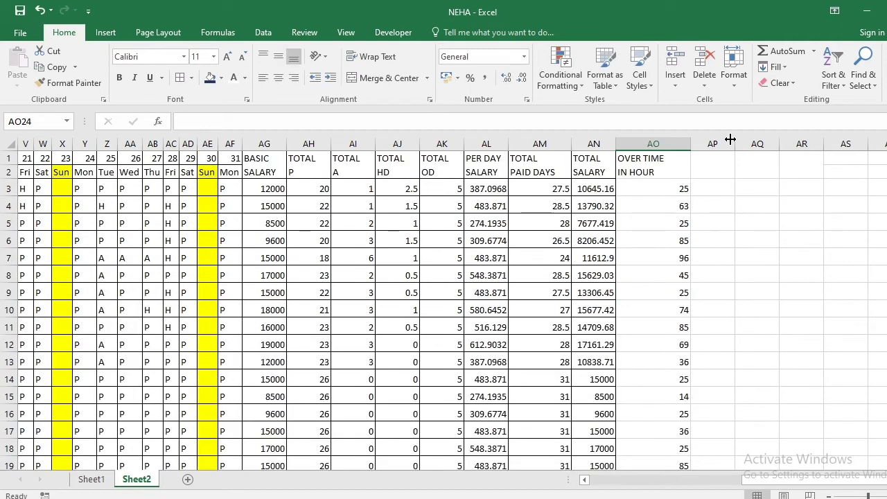
drag(730, 140, 768, 141)
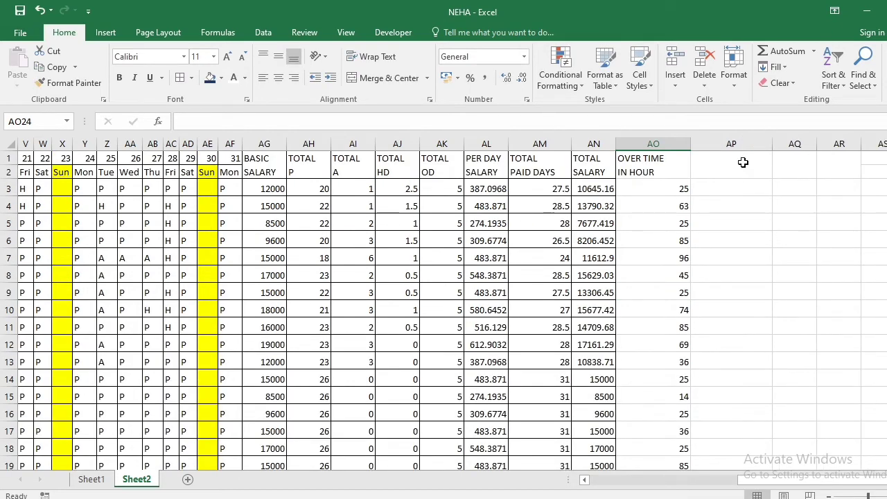
click(743, 163)
text(OVER TI)
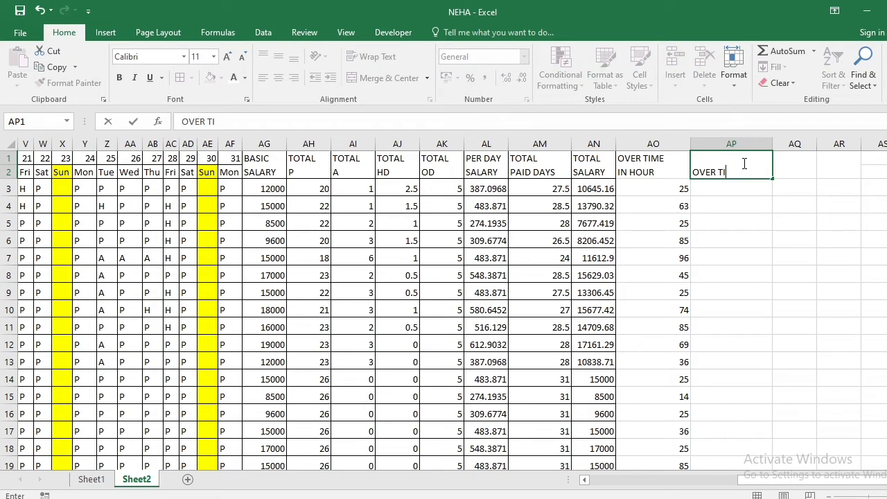
text(ME)
key(alt+Return)
text(SALAR)
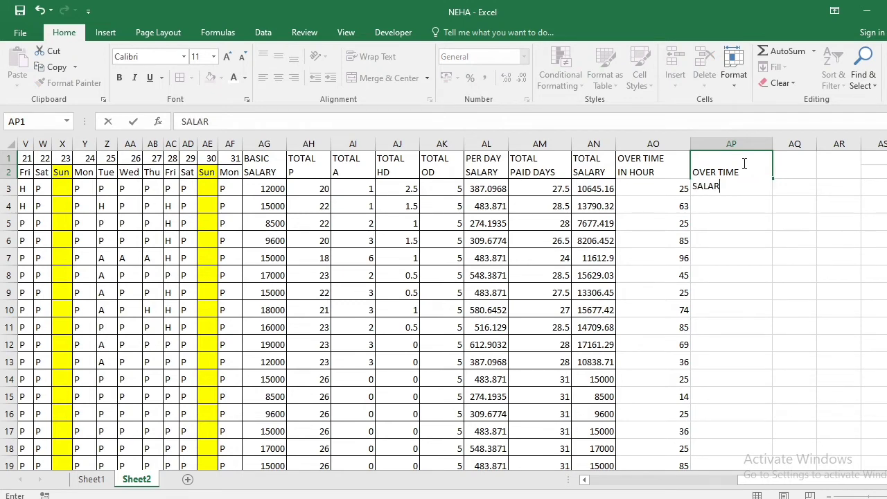
text(Y)
key(Return)
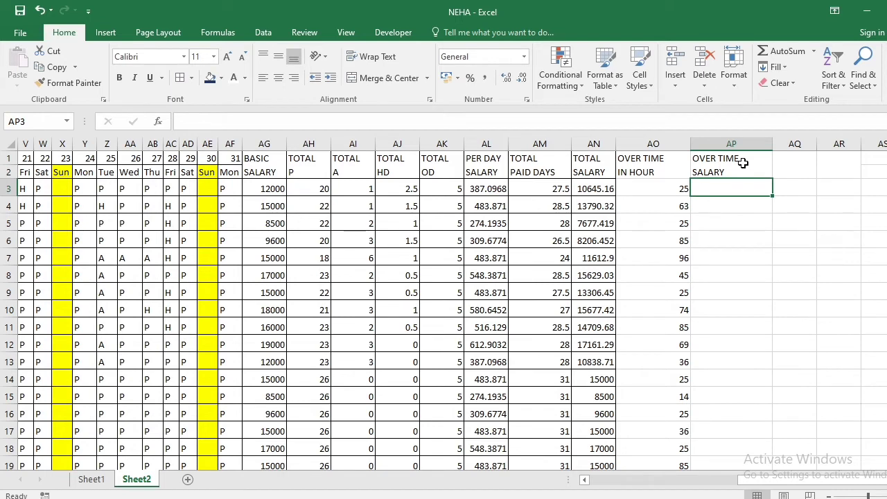
Enter the formula =AL3/8*AO3 in AP3 to multiply the first employee's hourly pay by the overtime hours
text(=)
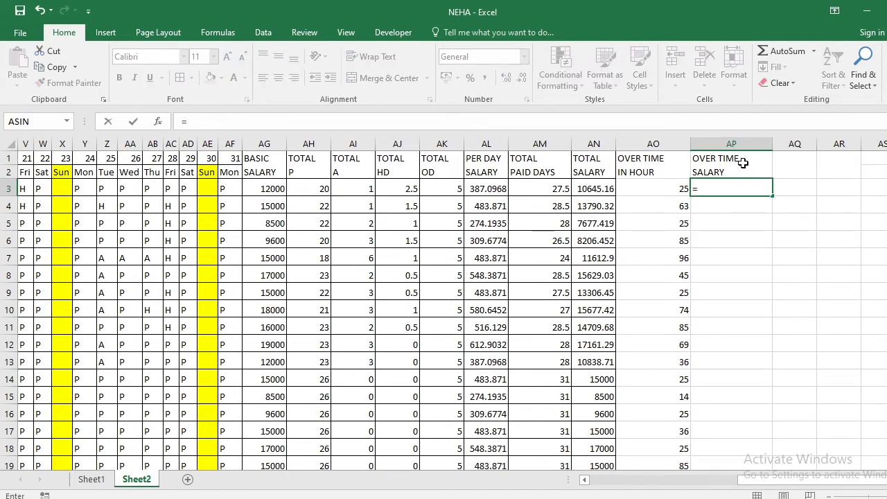
click(489, 188)
text(/8)
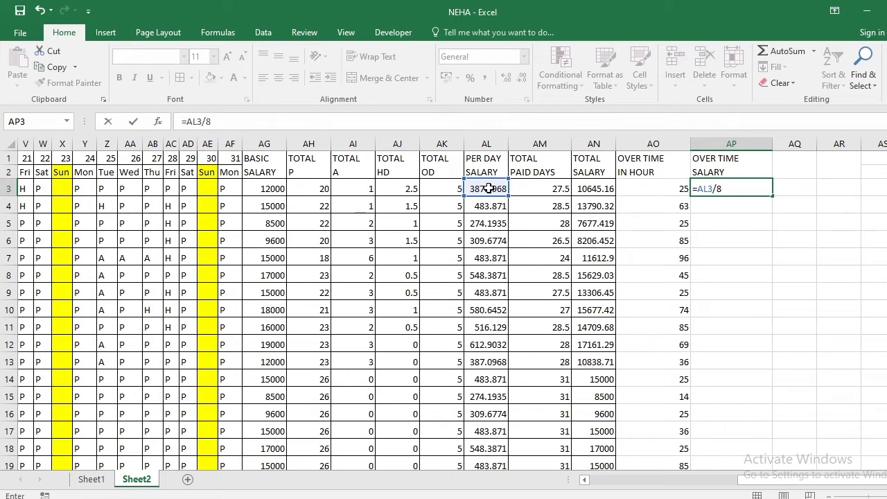
text(*)
click(643, 191)
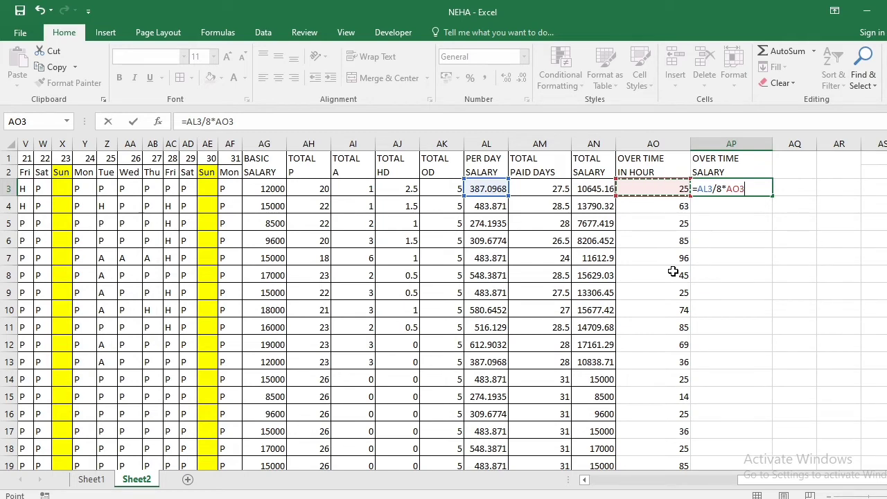
key(Return)
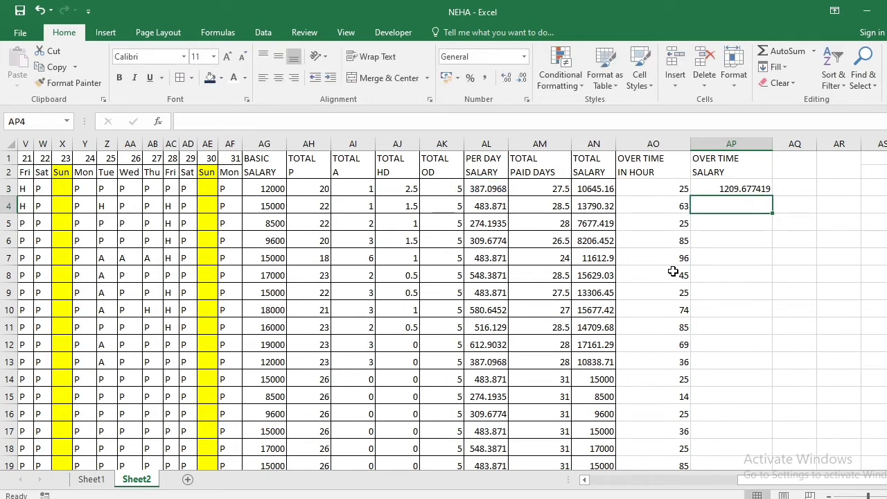
Enter the heading HRA in AQ1 beside OVER TIME SALARY
key(Up)
key(Up)
key(Right)
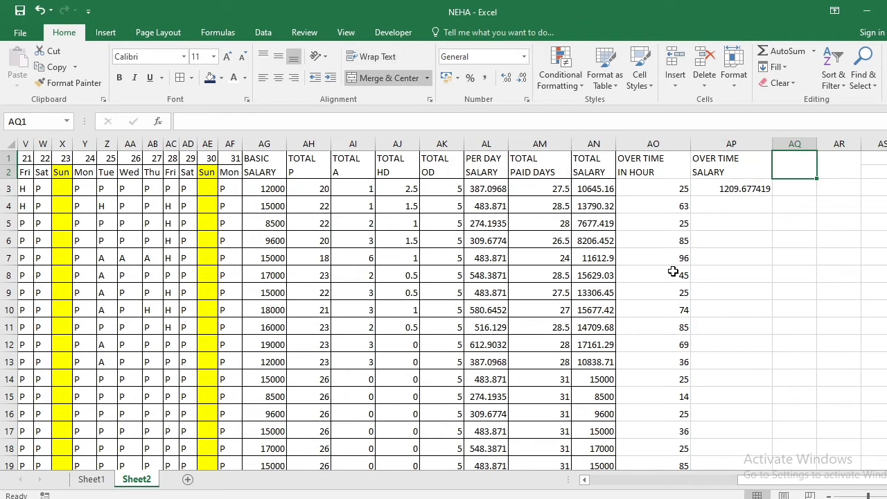
key(Right)
key(Right)
key(Right)
key(Right)
key(Right)
key(Right)
key(Right)
key(Right)
key(Right)
key(Right)
key(Right)
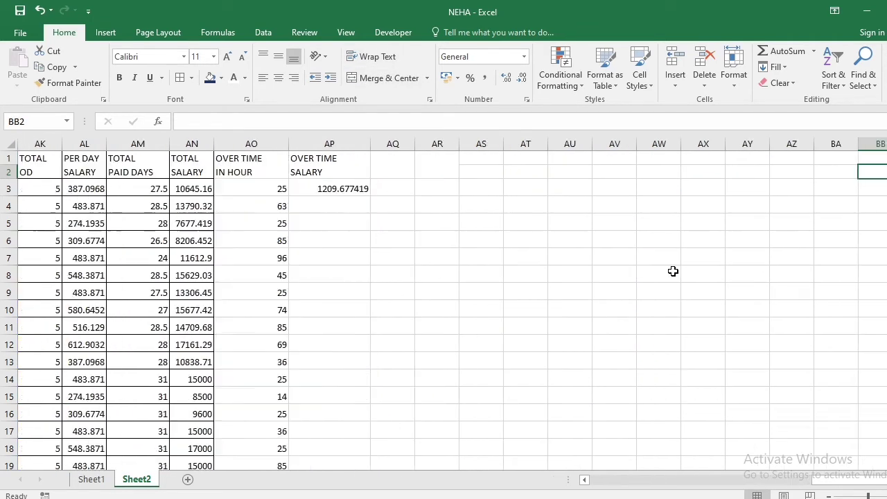
click(447, 227)
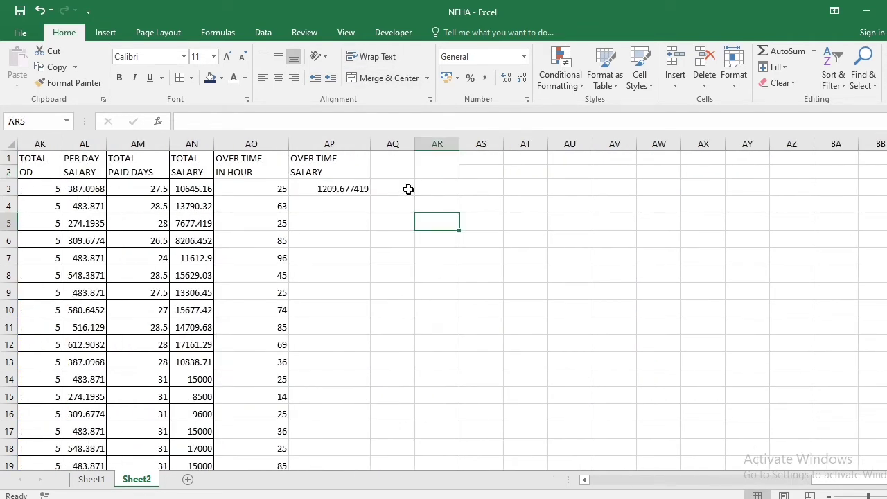
click(402, 169)
text(H)
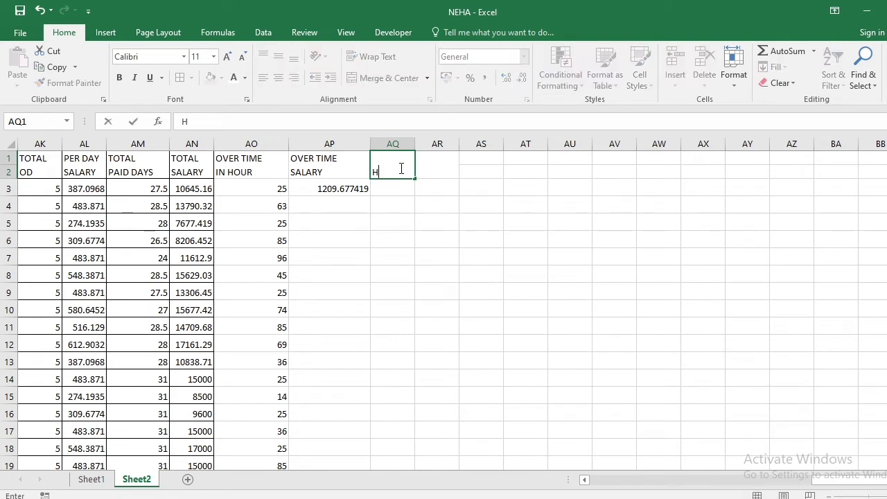
text(RA)
key(Return)
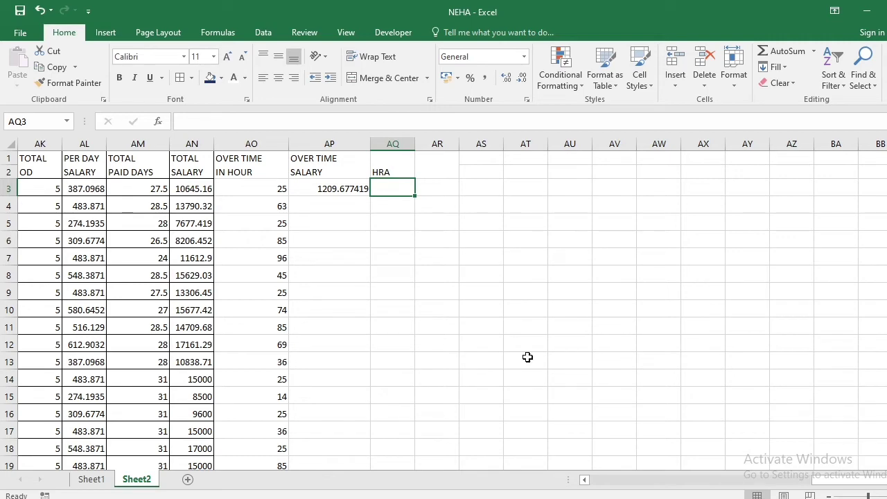
Select the whole BASIC SALARY column AG
scroll(529, 356, left, 1)
scroll(293, 405, left, 7)
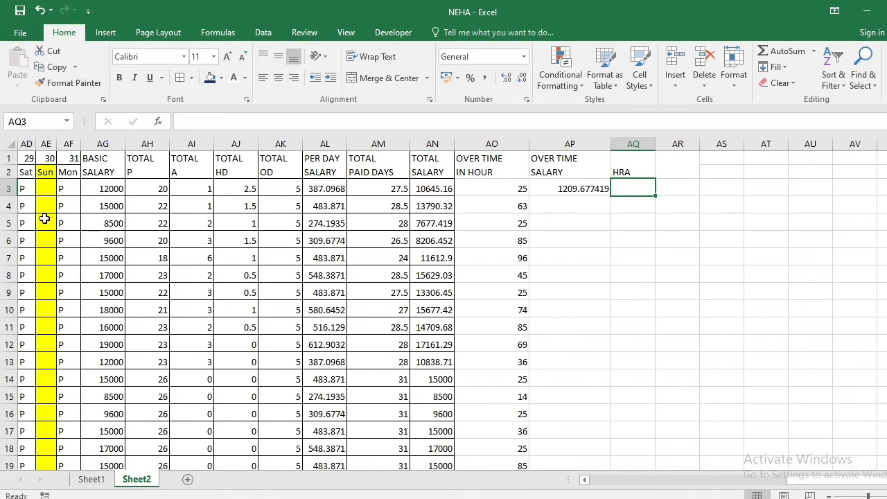
click(101, 143)
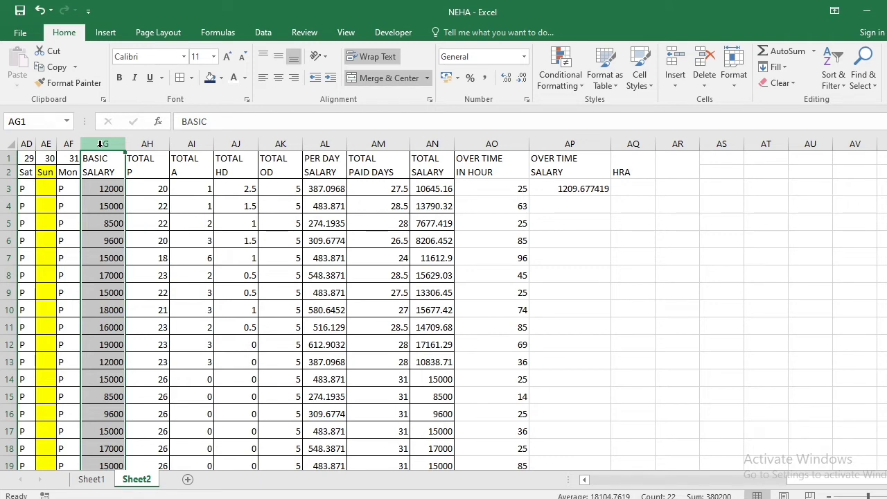
Enter the HRA formula =IF(AG3>=15000,2000,1500) in AQ3 for the first employee
click(622, 188)
text(=)
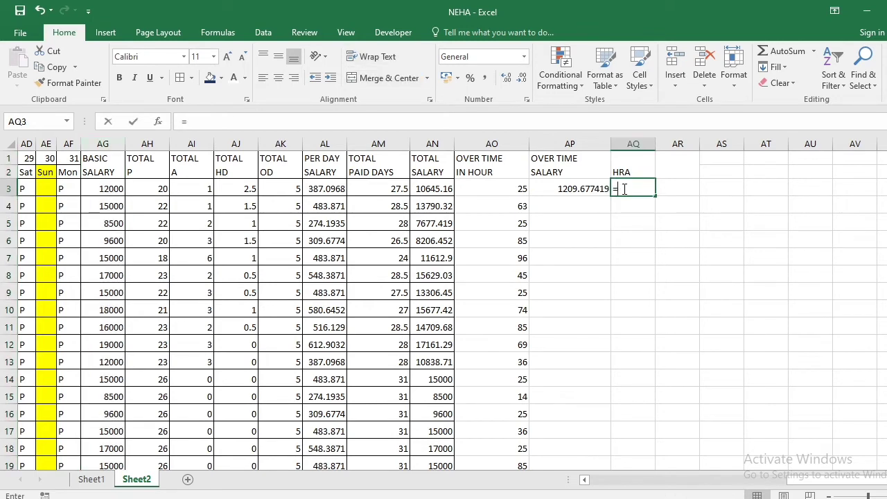
text(if()
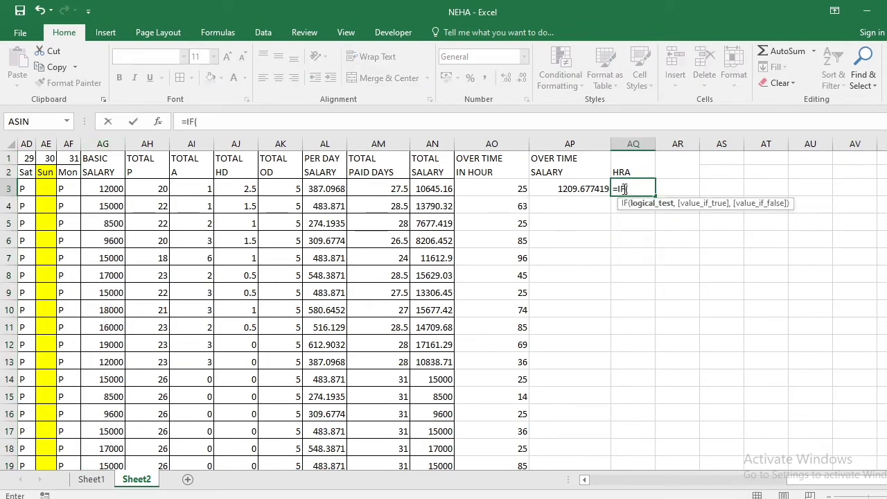
click(105, 192)
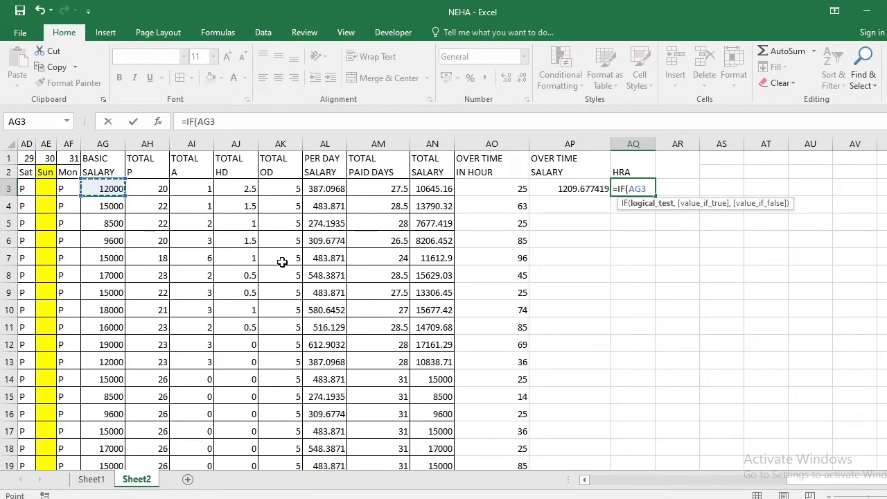
text(>=15000)
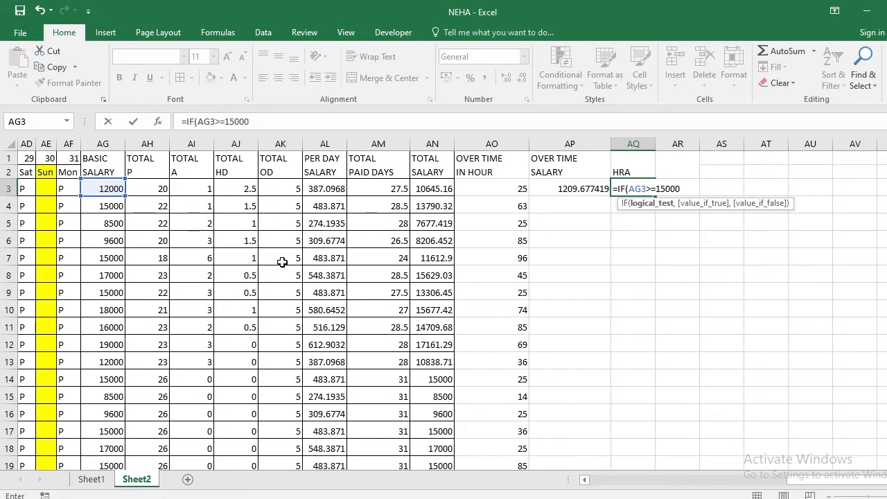
text(,)
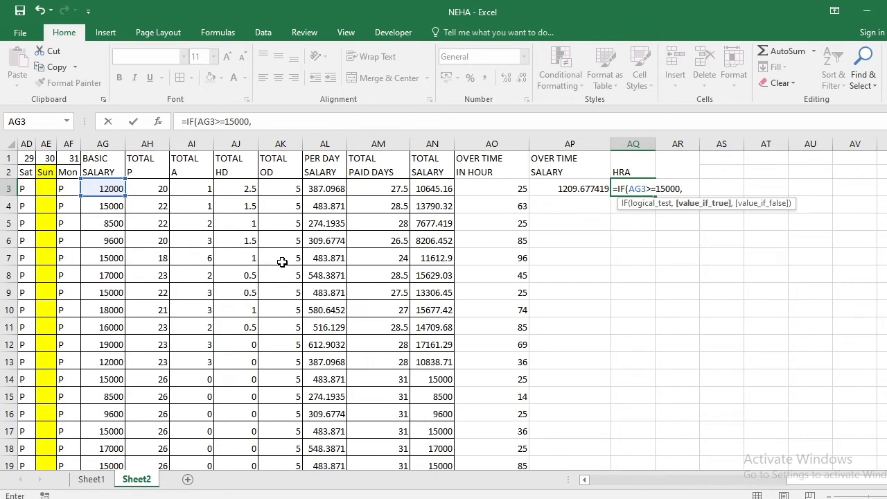
text(")
text(2000")
key(BackSpace)
key(BackSpace)
key(BackSpace)
key(BackSpace)
key(BackSpace)
key(BackSpace)
text(2000,)
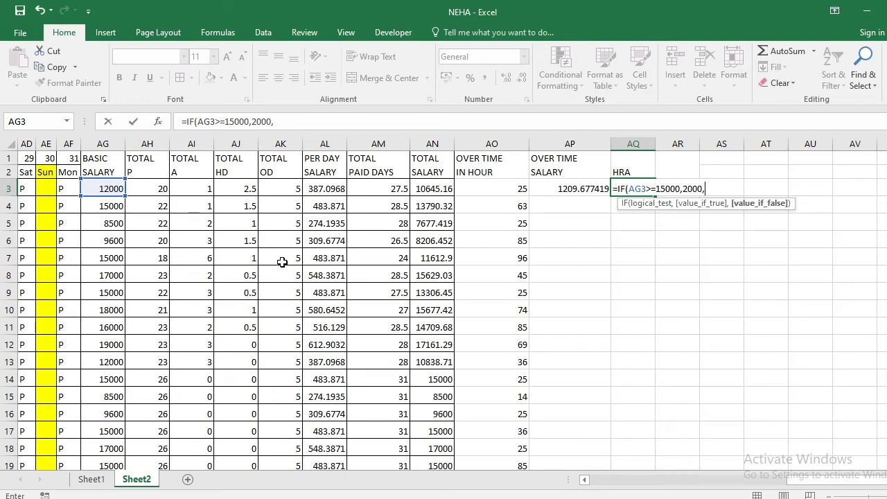
text(1500)
key(Return)
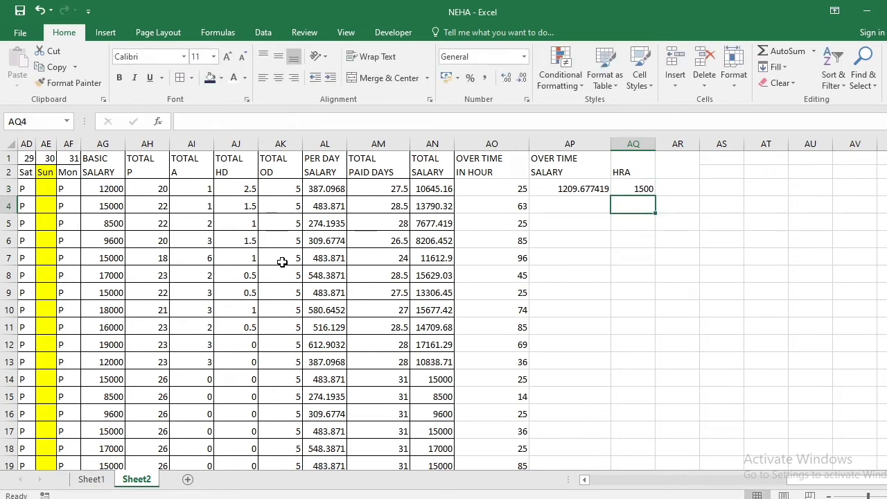
key(Up)
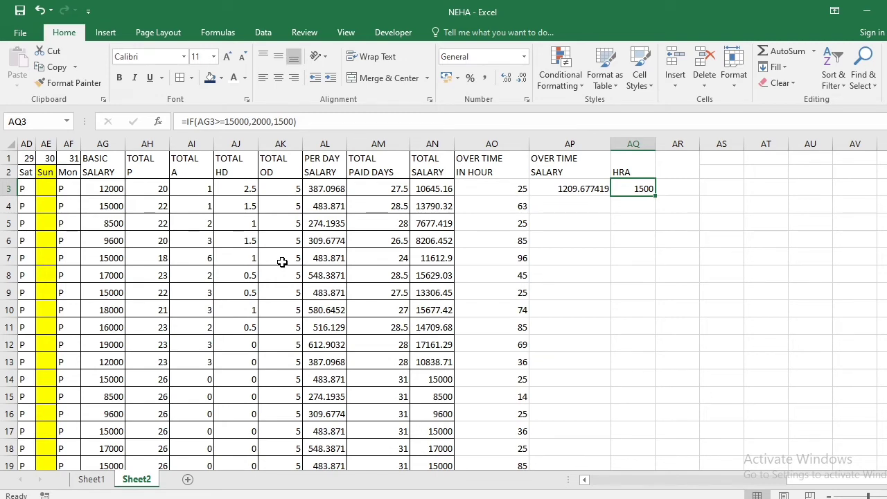
Enter the heading DEARNESS in AR1 beside HRA
key(Right)
key(Up)
text(DEARNESS)
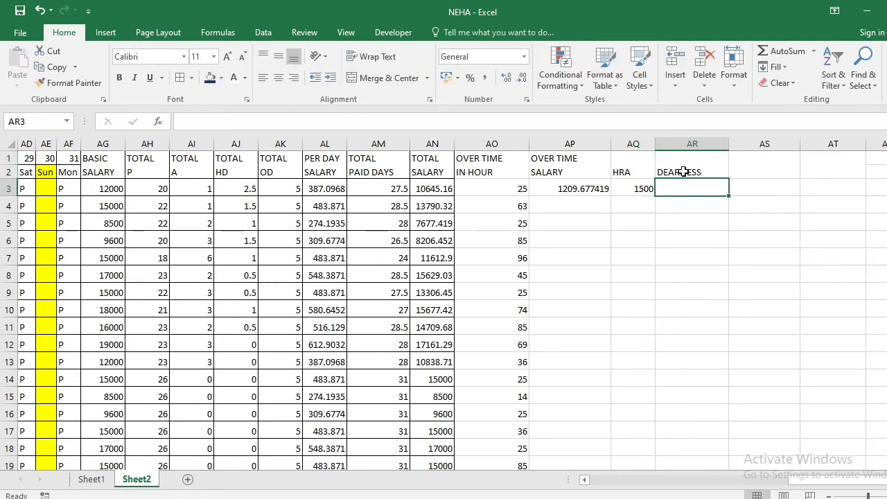
key(ctrl+Return)
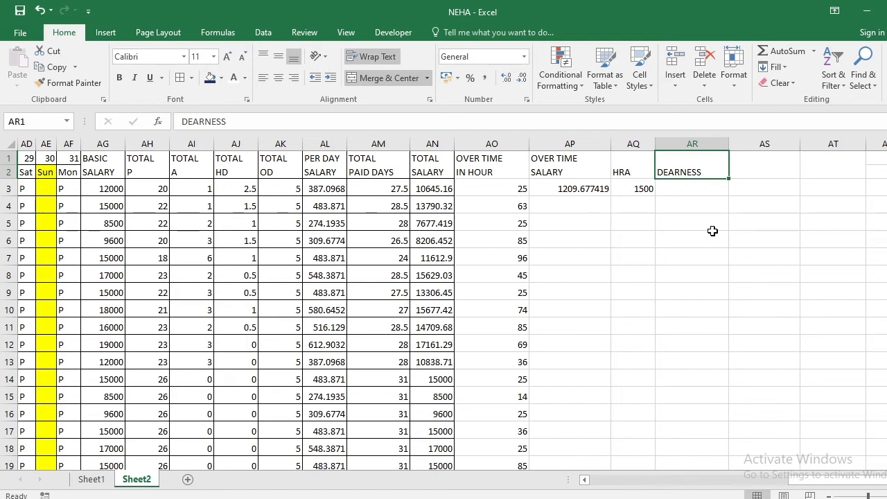
Enter the formula =AG3*2% in AR3 to calculate the first employee's dearness allowance from the basic salary
key(Down)
text(=)
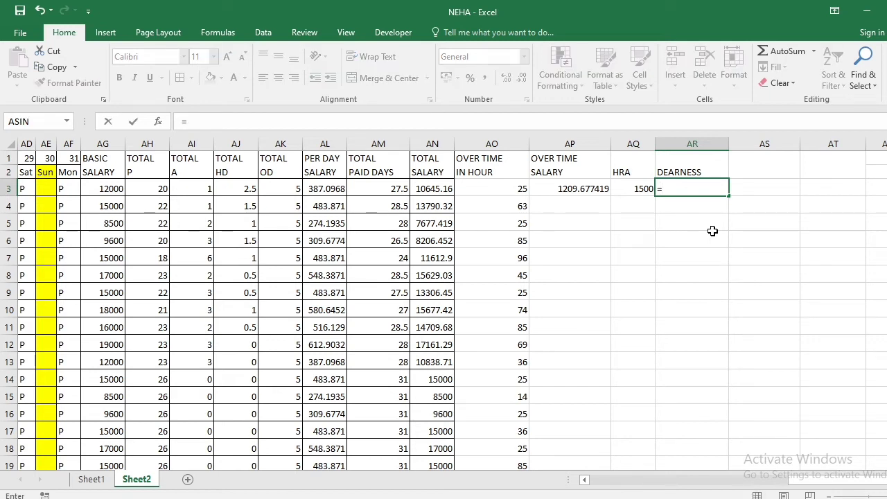
click(104, 189)
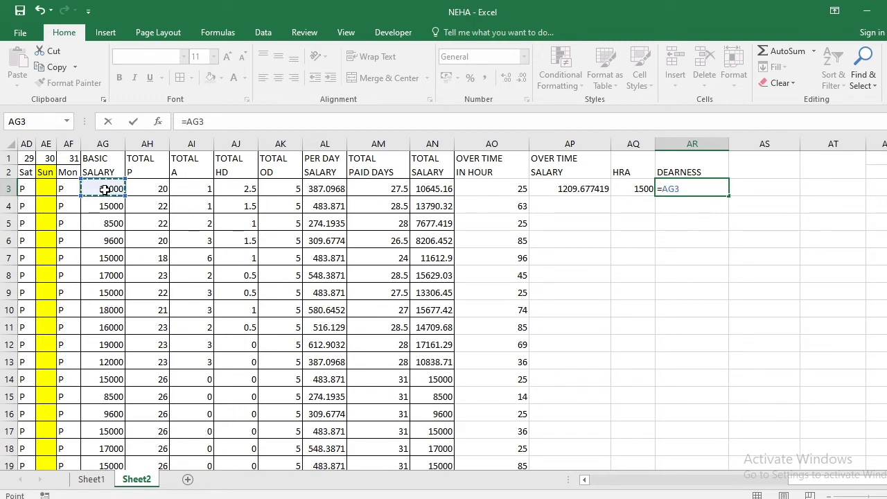
text(*2%)
key(Return)
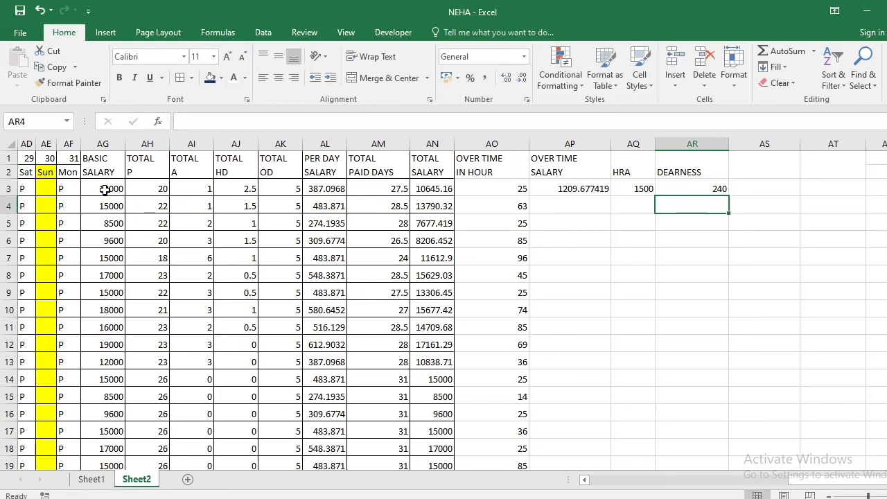
key(Up)
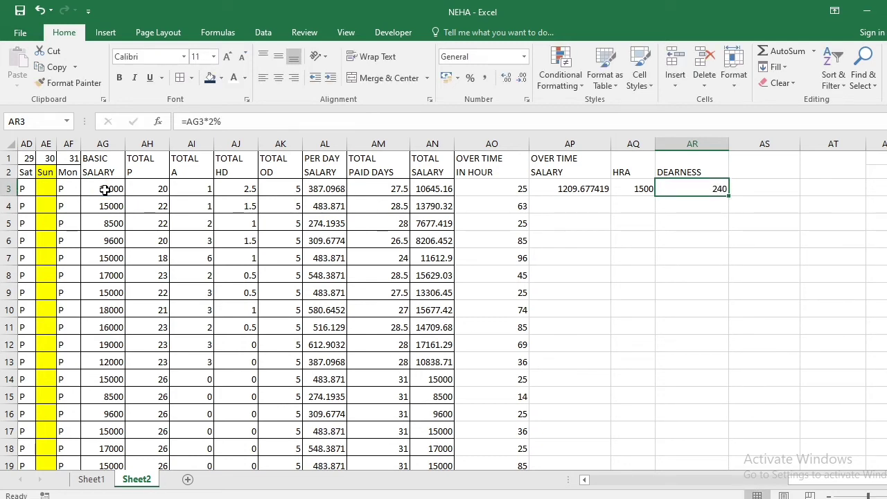
Enter the heading CONVENCE in AS1 and the amount 1500 in AS3 for the first employee
key(Up)
key(Right)
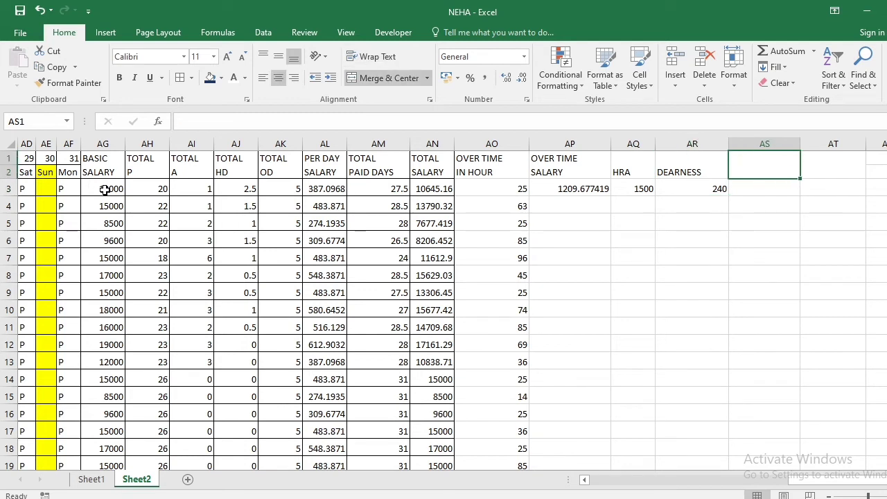
text(CON)
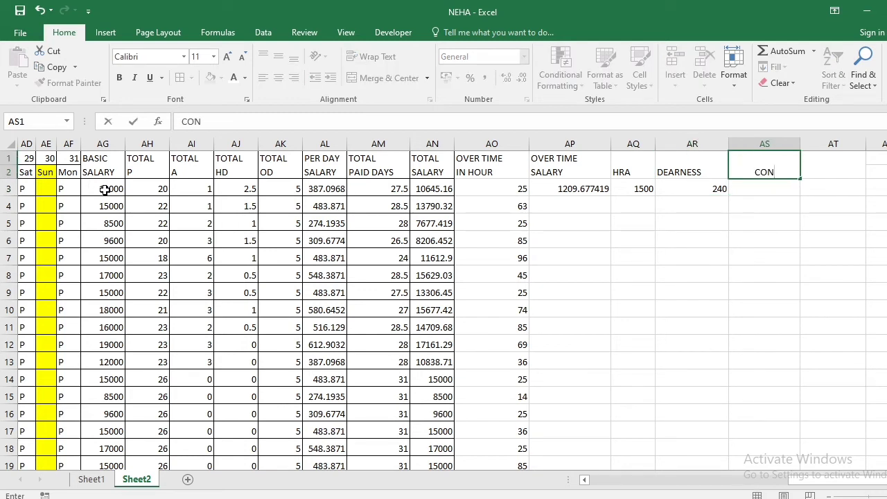
text(VENCE)
key(Return)
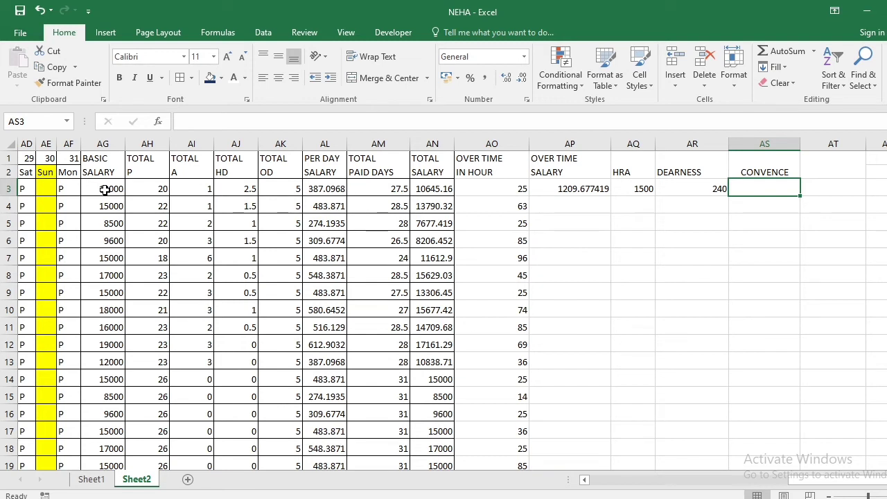
text(1500)
key(Return)
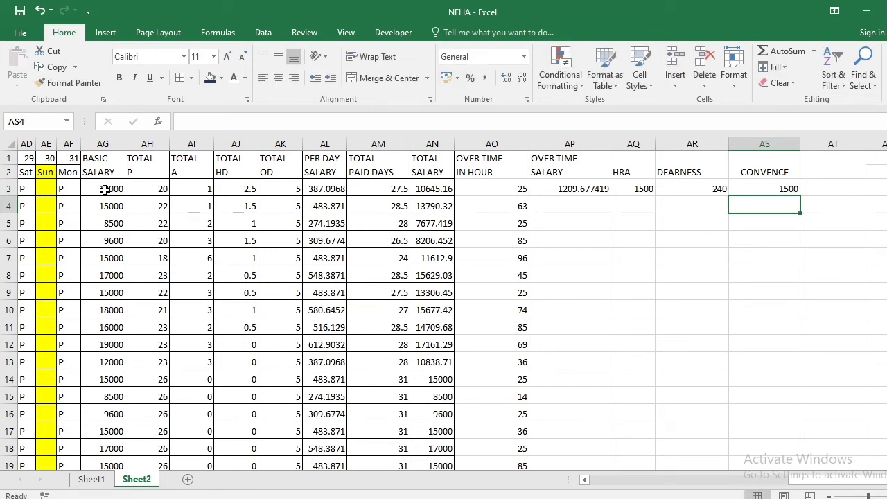
key(Up)
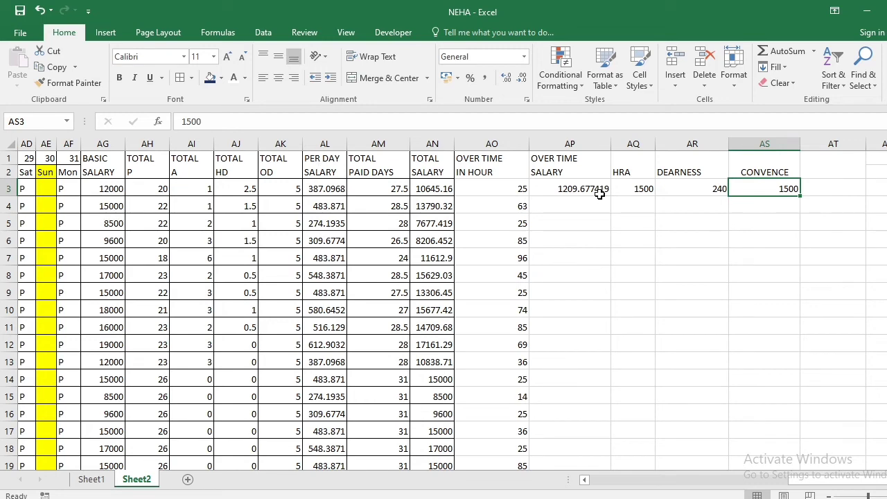
Fill the overtime salary, HRA, dearness and convence entries from row 3 down through row 23 in AP3:AS23
drag(600, 194, 767, 444)
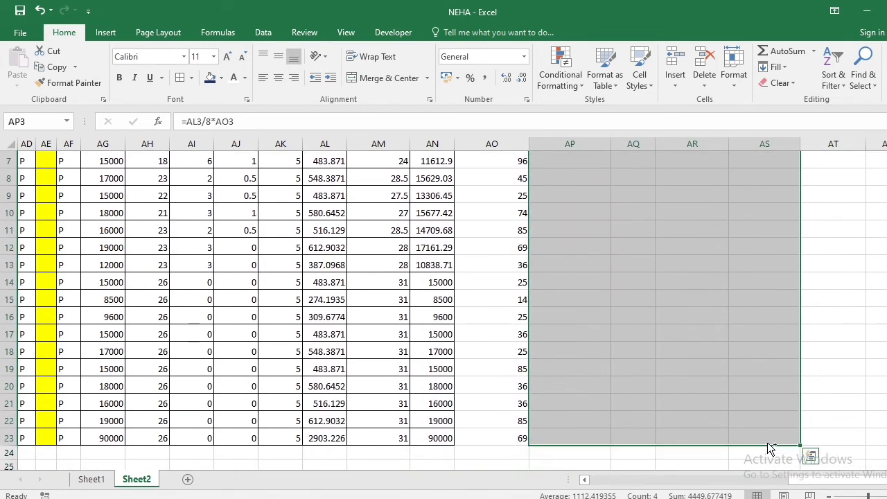
key(ctrl+d)
scroll(738, 340, up, 2)
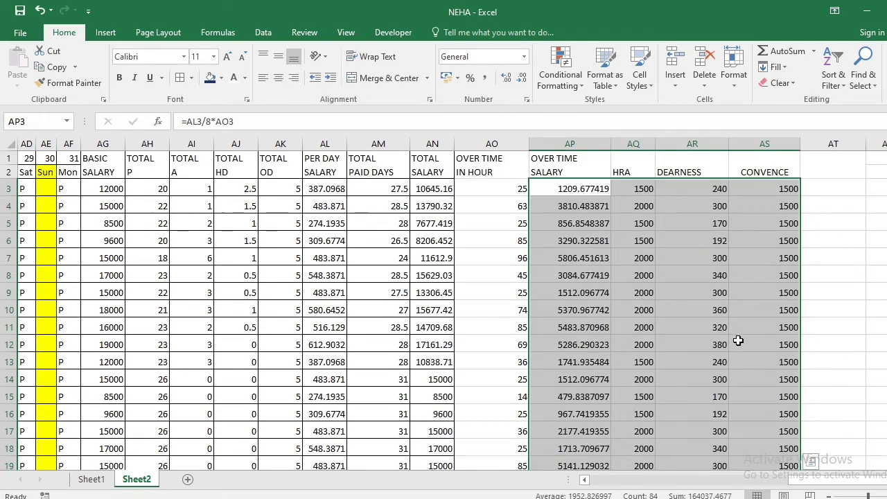
Enter the heading GROSS SALARY in AT1, with SALARY on the second line
click(823, 162)
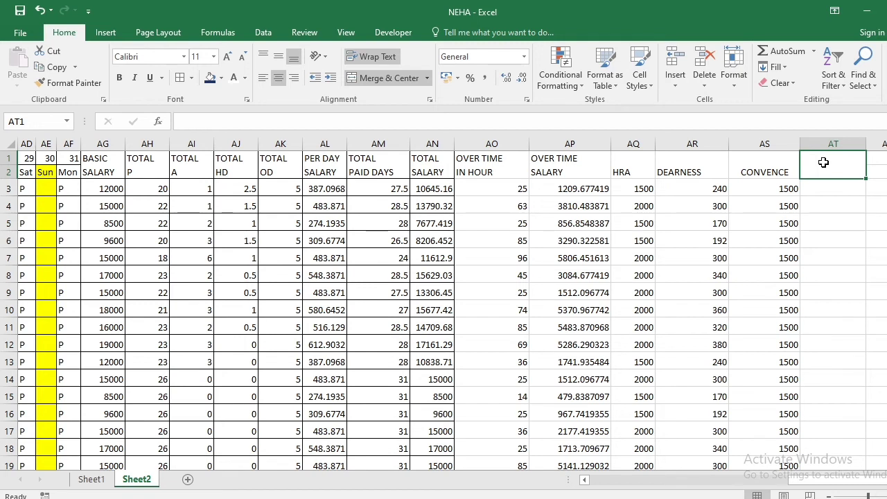
text(GROSS)
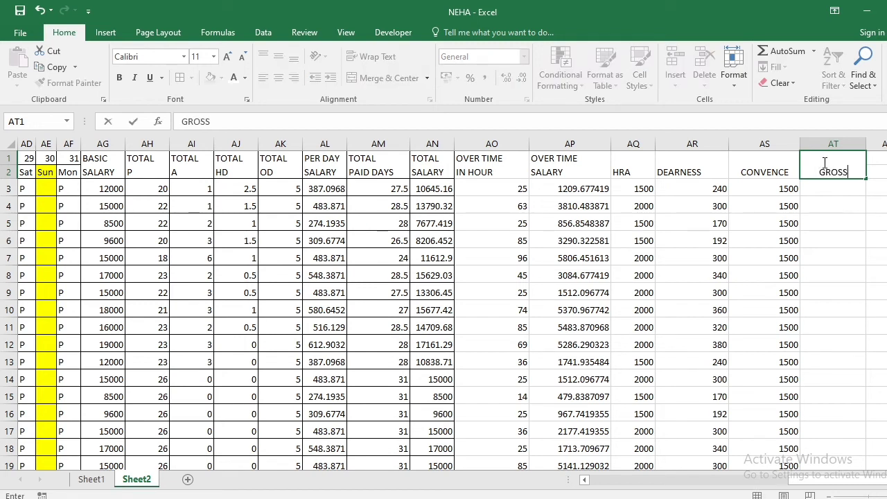
key(alt+Return)
text(SALARY)
key(Return)
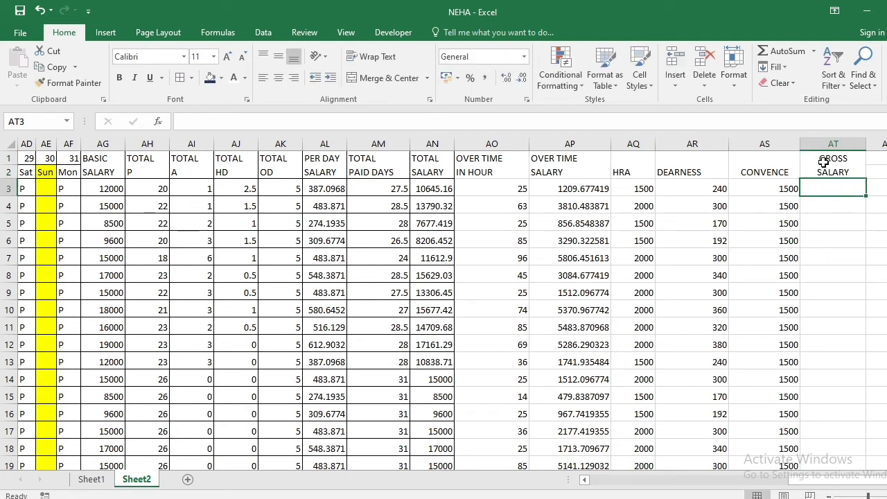
Enter the formula =AN3+AP3+AQ3+AR3+AS3 in AT3 to add the first employee's total salary, overtime salary and allowances
text(=)
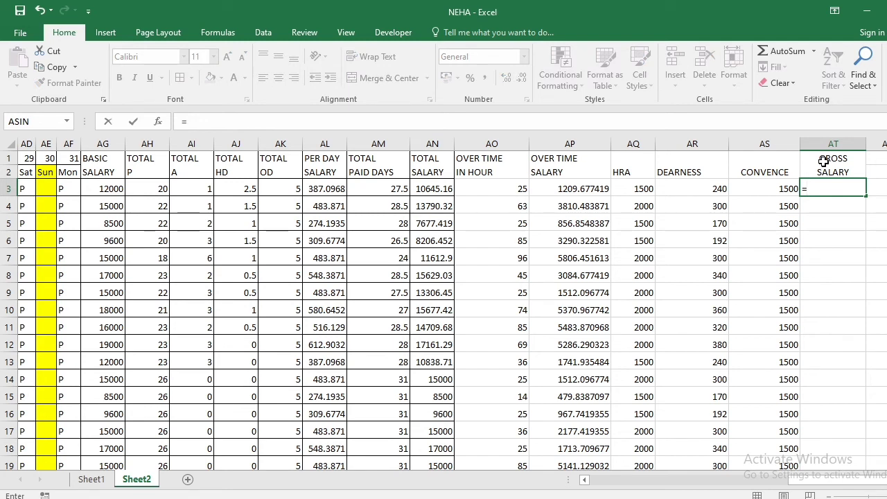
click(431, 184)
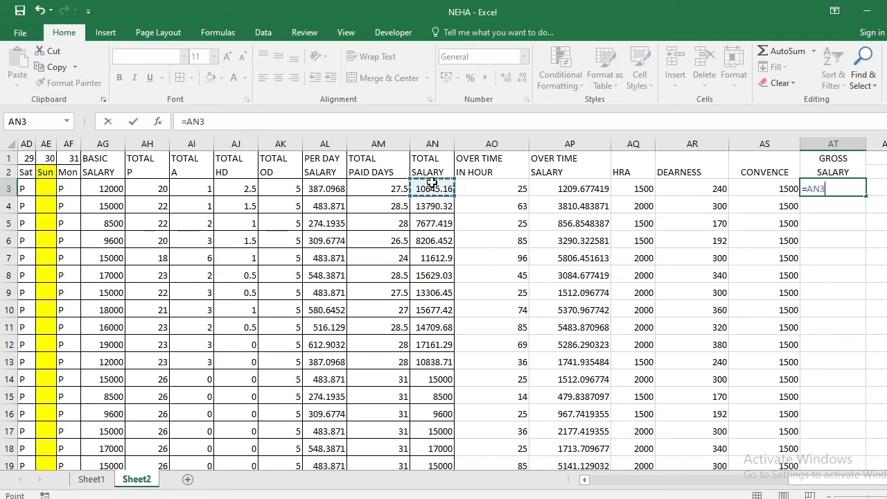
text(+)
click(552, 188)
text(+)
click(632, 190)
text(+)
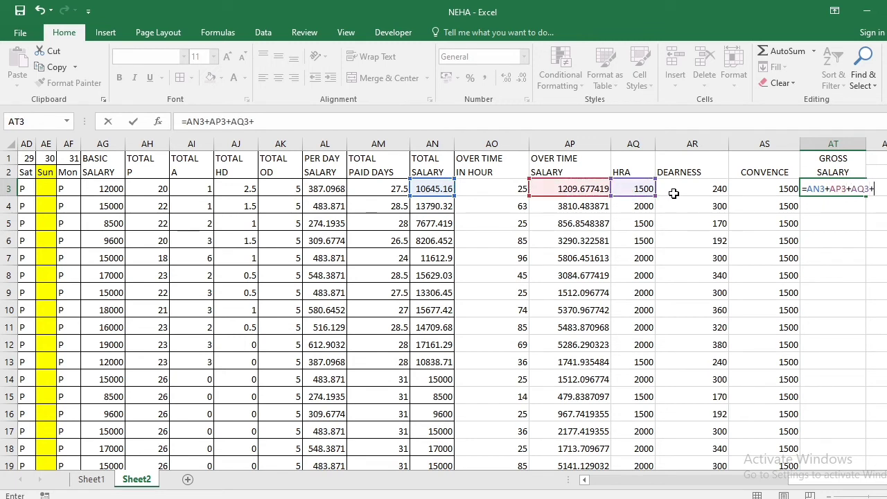
click(675, 191)
text(+)
click(759, 187)
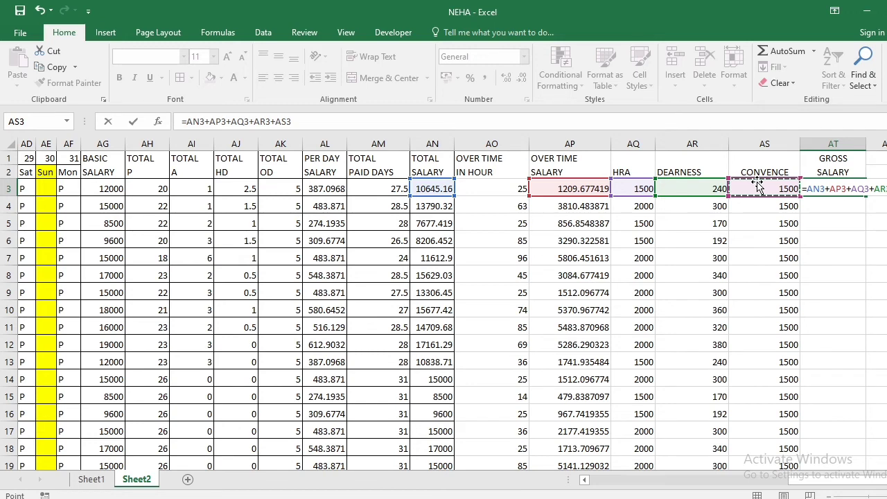
key(Return)
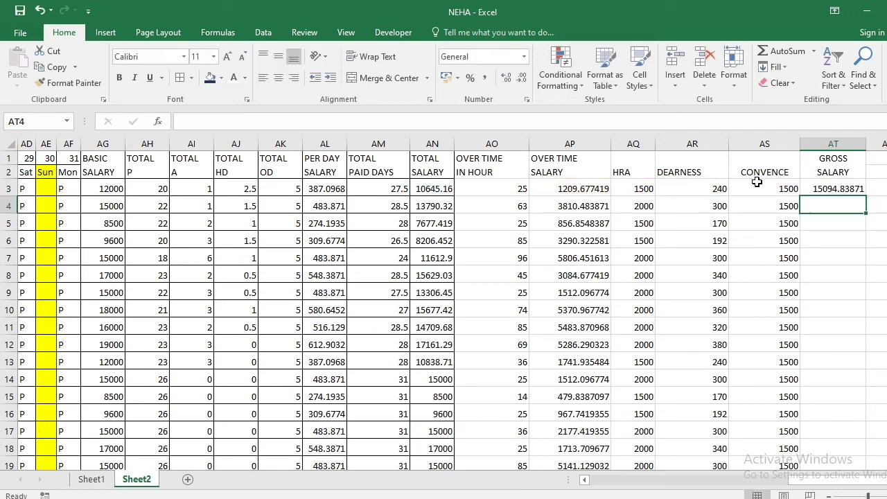
key(Up)
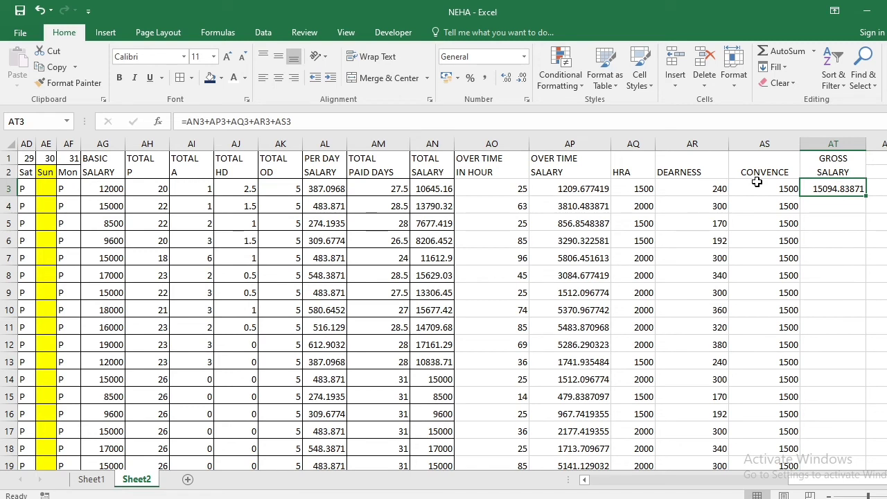
key(Right)
key(Right)
key(Right)
key(Right)
key(Right)
key(Right)
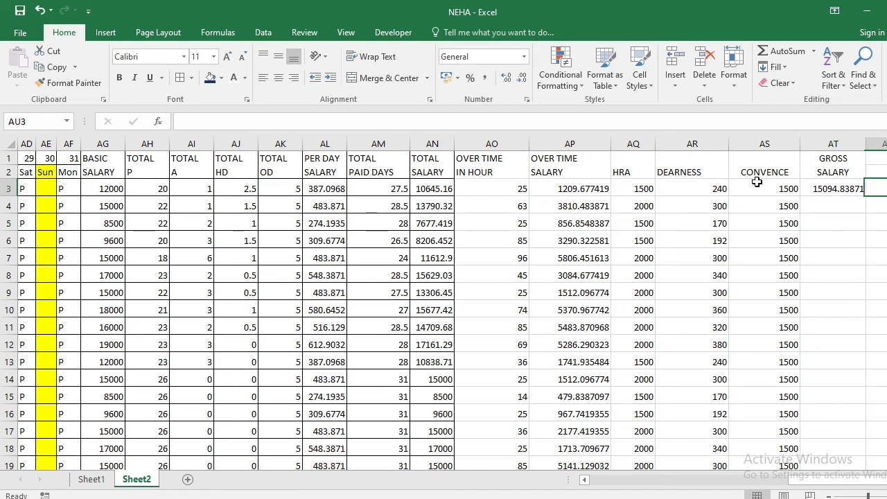
key(Up)
key(Up)
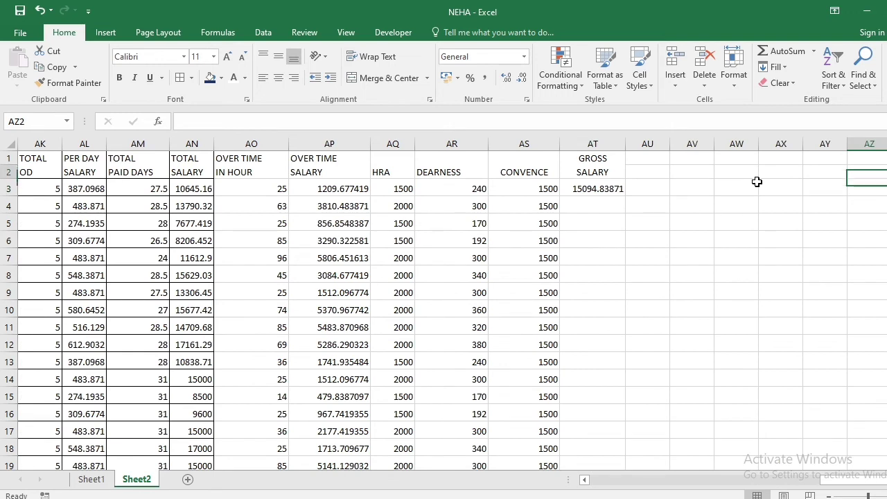
key(Left)
key(Left)
key(Left)
key(Left)
key(Left)
key(Left)
key(Down)
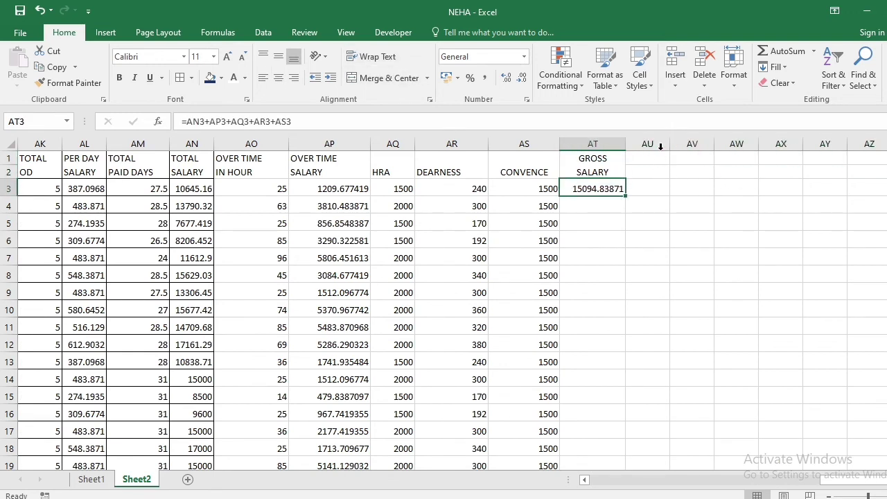
Widen column AU, merge and center AU1:AU2, and enter the heading PF
drag(669, 144, 675, 171)
click(389, 78)
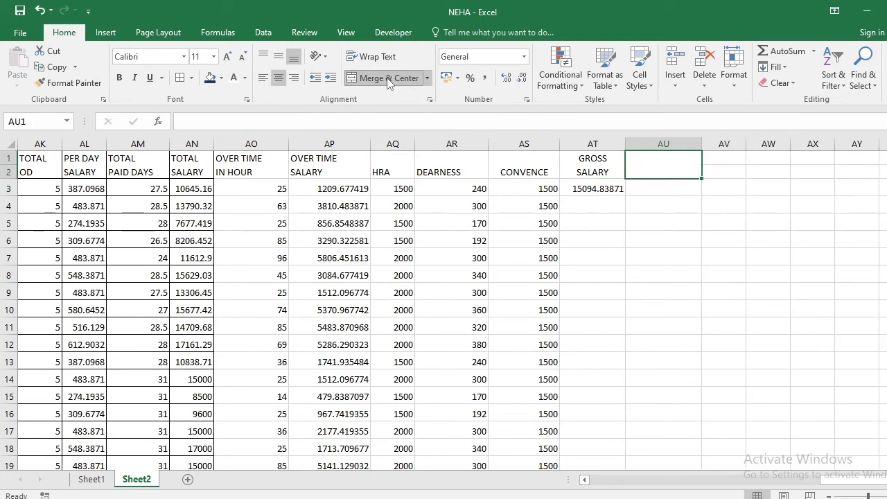
click(544, 257)
click(668, 161)
text(PF)
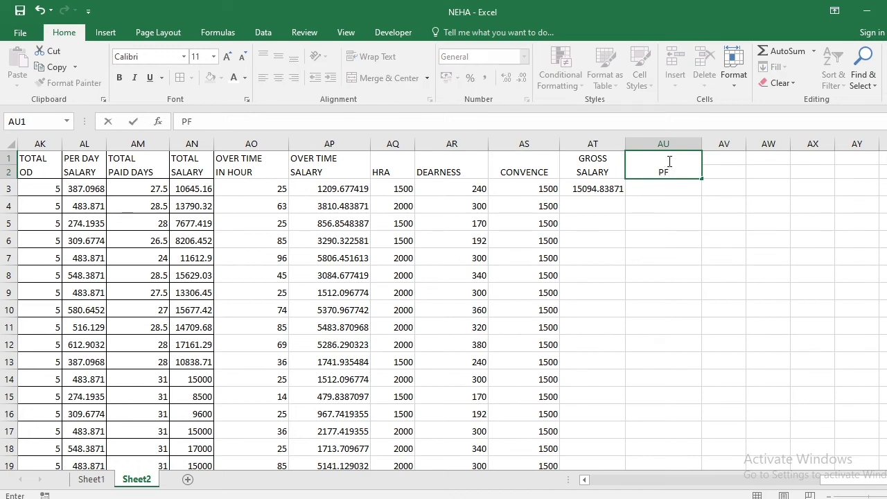
key(Return)
Enter the formula =AT3*2% in AU3 to calculate the first employee's PF from the gross salary
key(Left)
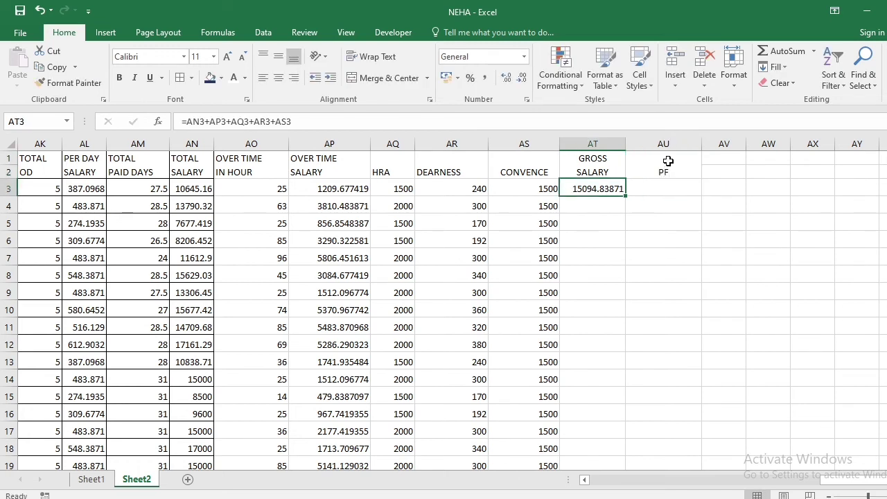
key(Right)
text(=)
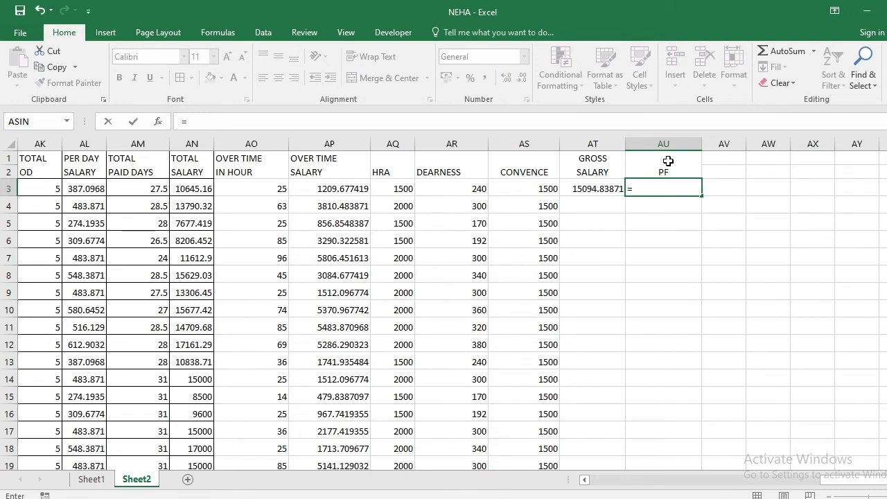
key(Left)
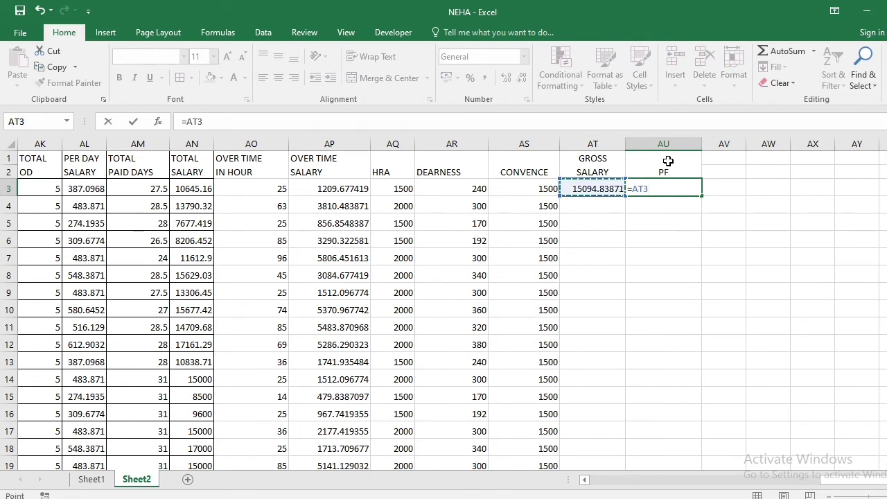
text(*2%)
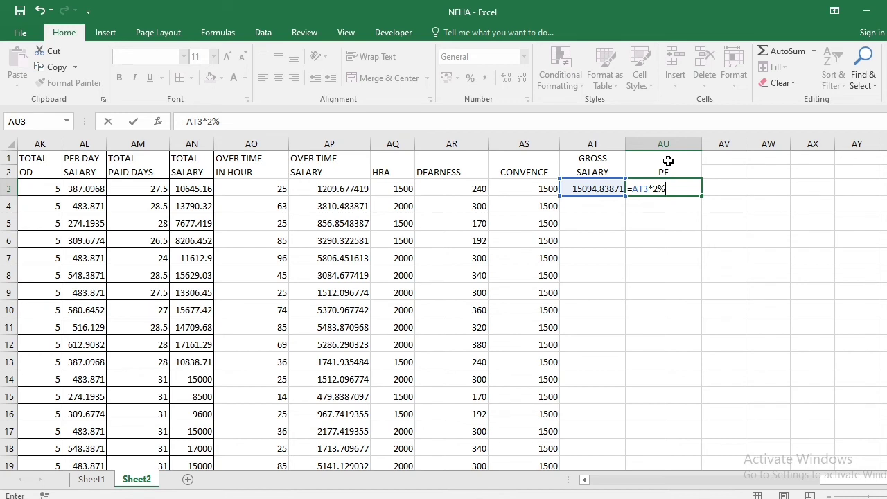
key(Return)
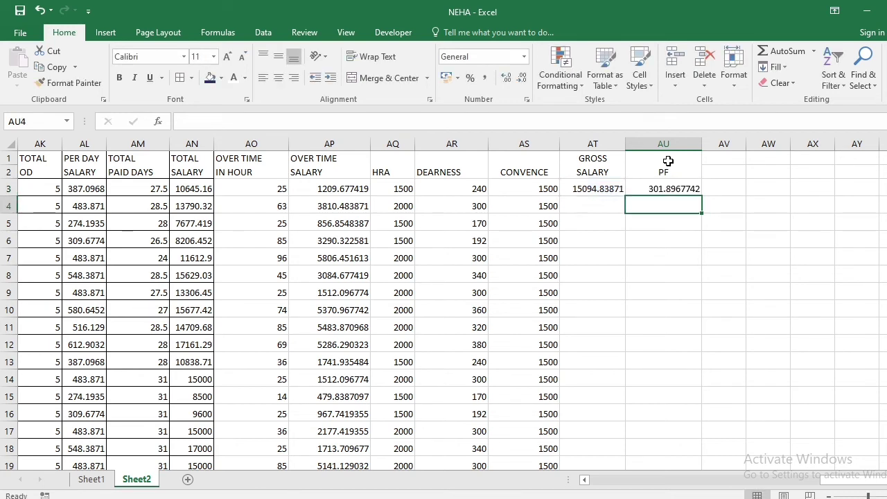
Merge and center AV1:AV2, widen column AV, and enter the heading ESI
key(Up)
key(Up)
key(Right)
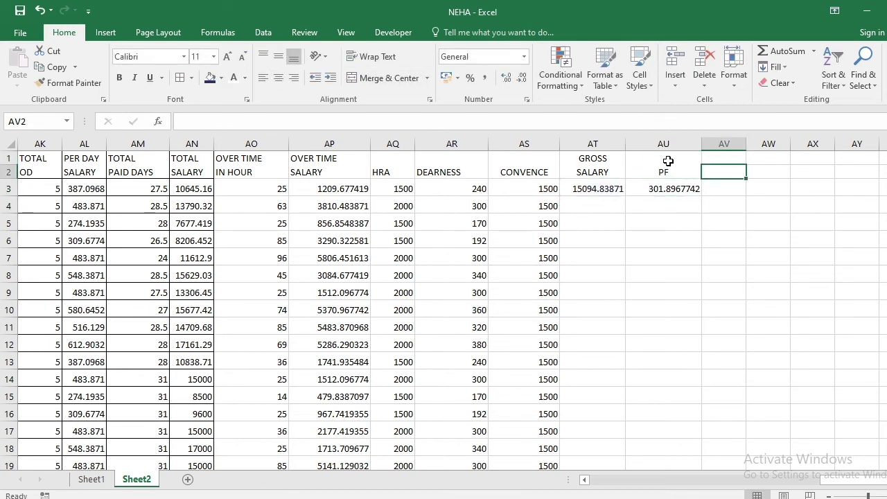
click(737, 203)
click(729, 165)
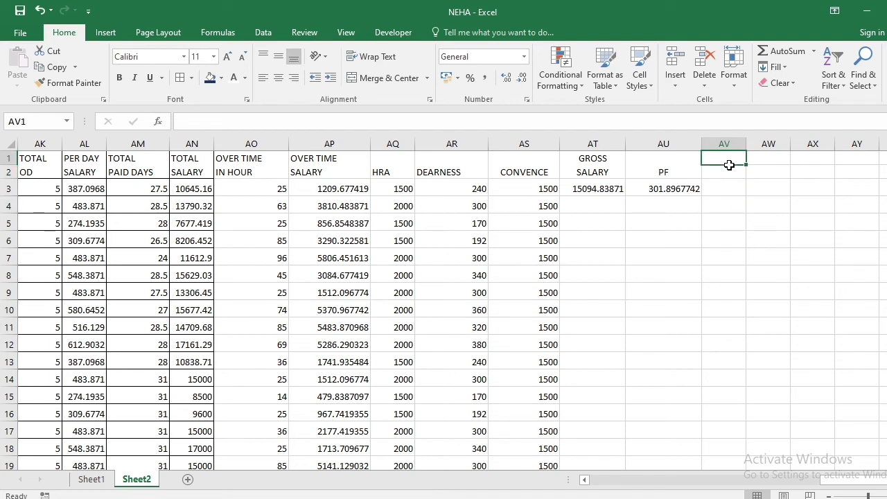
drag(729, 165, 731, 166)
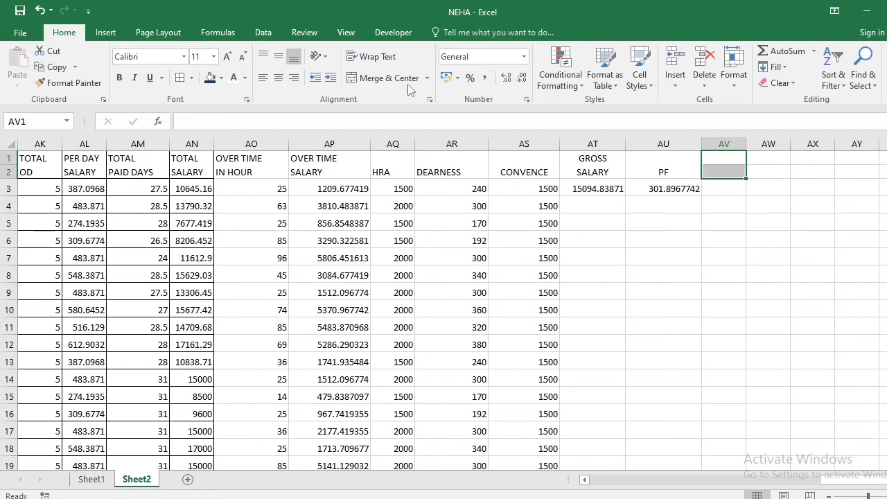
click(385, 77)
drag(746, 144, 767, 144)
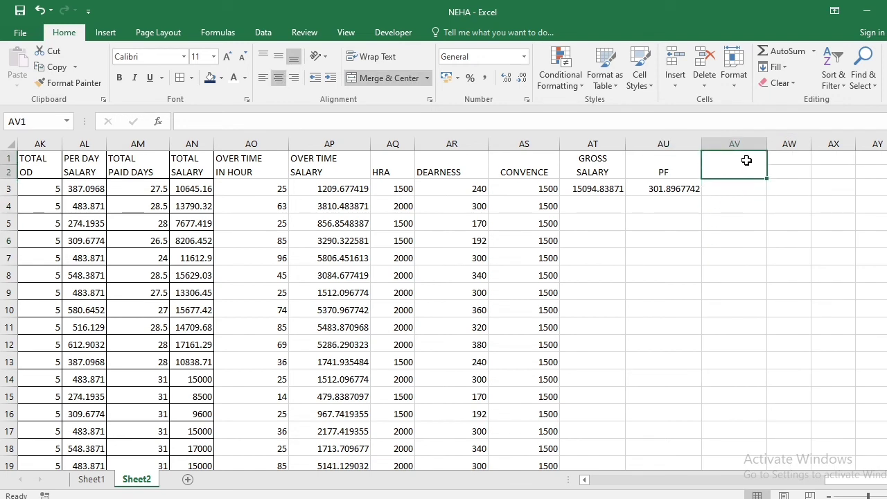
text(ESI)
key(Return)
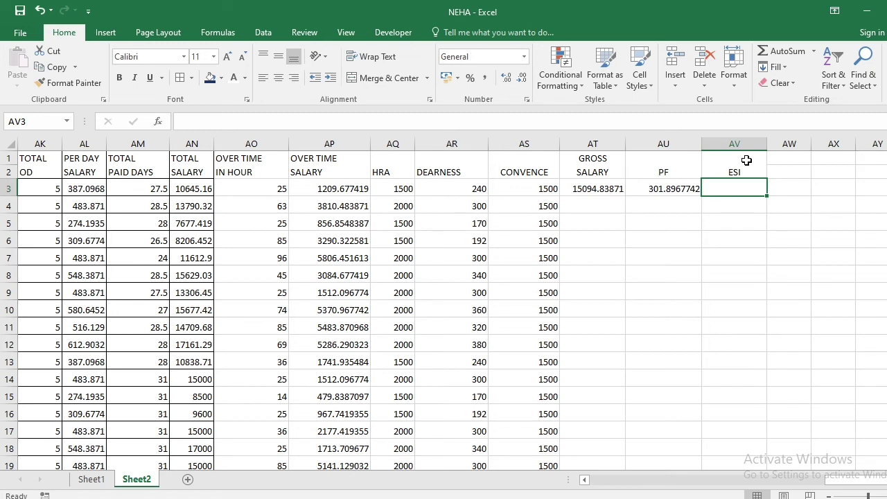
Enter the formula =AT3*1% in AV3 to calculate the first employee's ESI from the gross salary
text(=)
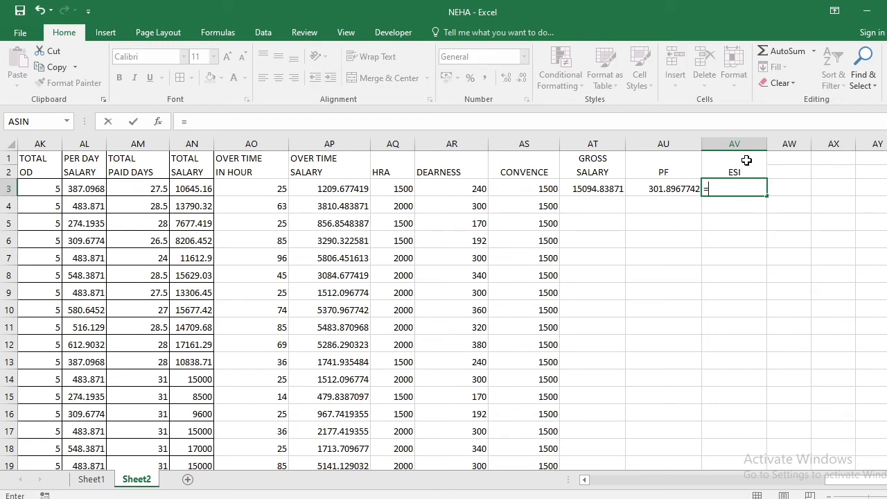
key(Left)
key(Left)
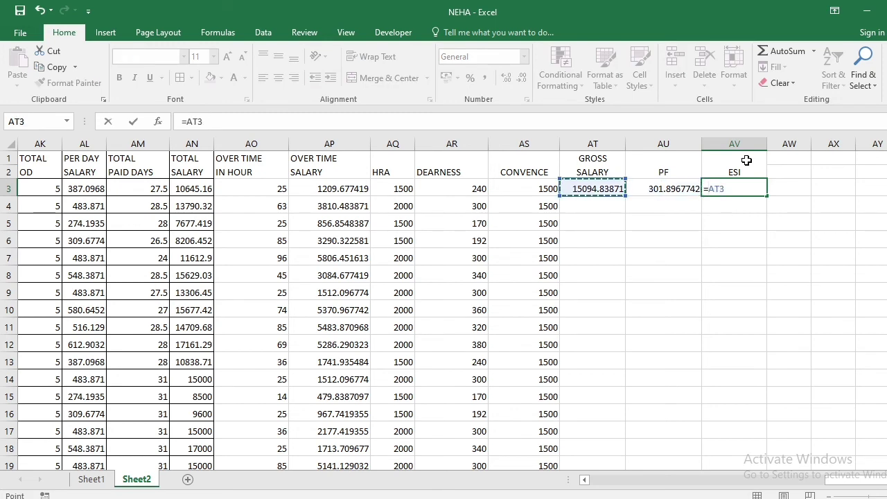
text(*1%)
key(Return)
Merge and center AW1:AW2, widen column AW, and enter the heading SALARY with IN HAND on the second line
drag(791, 161, 792, 172)
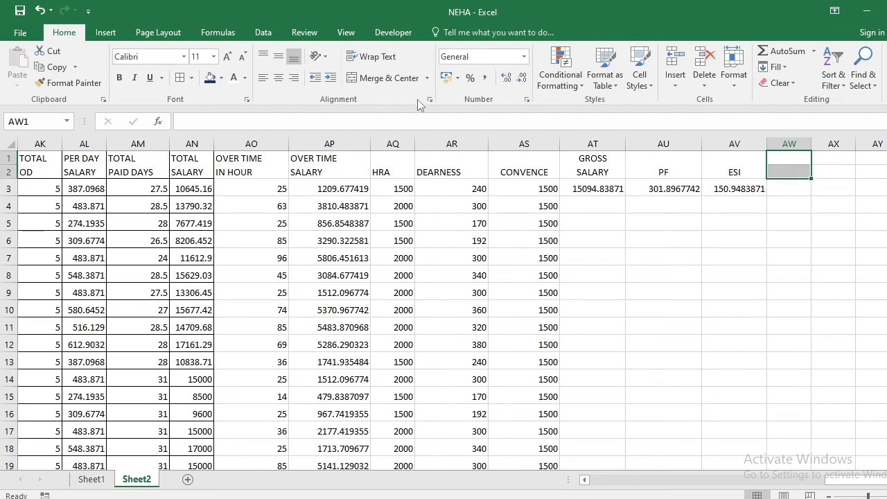
click(651, 240)
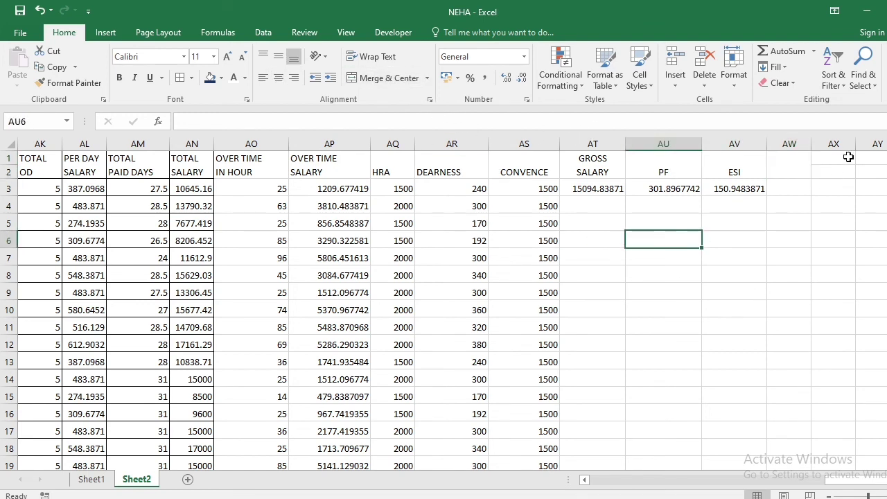
drag(814, 146, 847, 146)
click(814, 160)
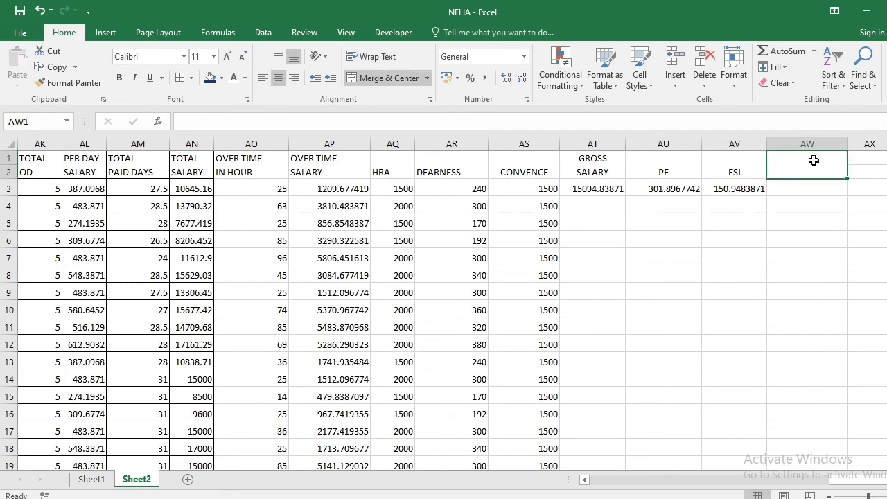
text(SLAALRY)
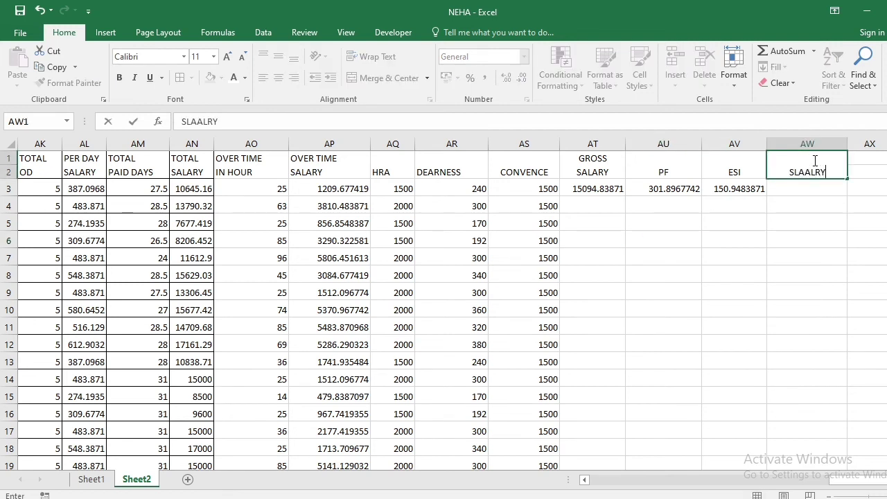
key(BackSpace)
key(BackSpace)
key(BackSpace)
key(BackSpace)
key(BackSpace)
key(BackSpace)
text(ALARY)
key(alt+Return)
text(I)
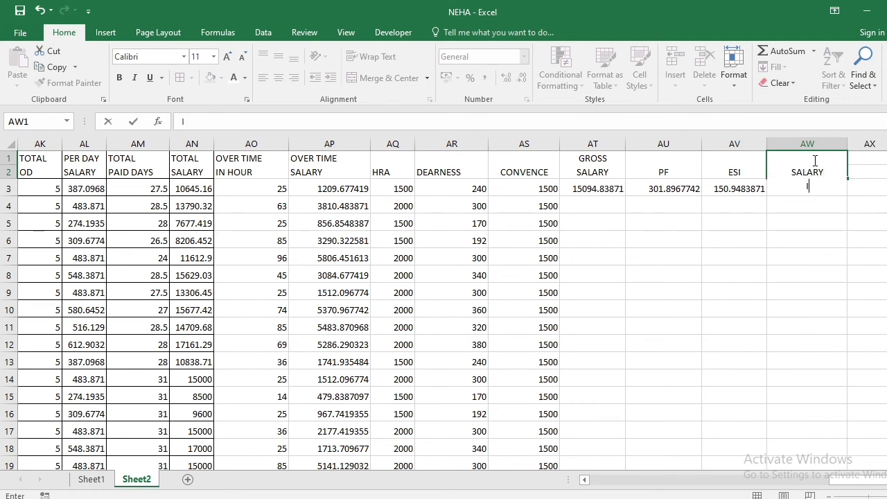
text(N HAND)
key(Return)
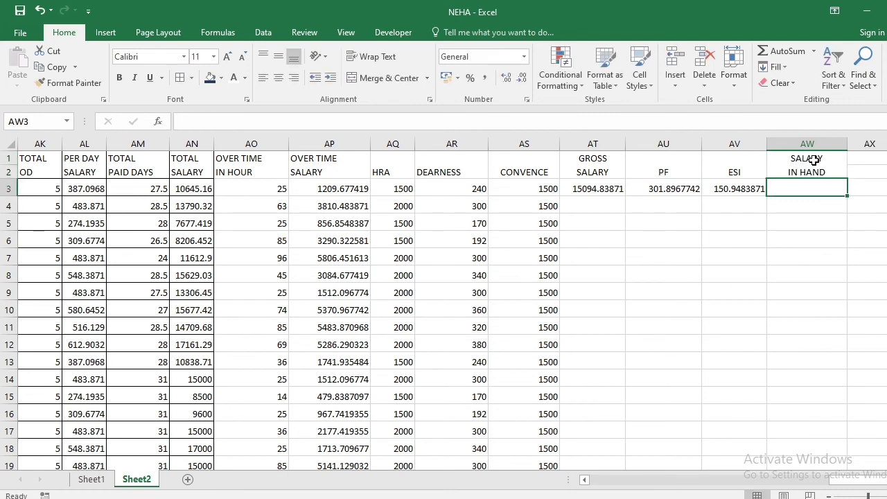
Enter the formula =AT3-AU3-AV3 in AW3 to subtract PF and ESI from the first employee's gross salary
text(=)
key(Left)
key(Left)
key(Left)
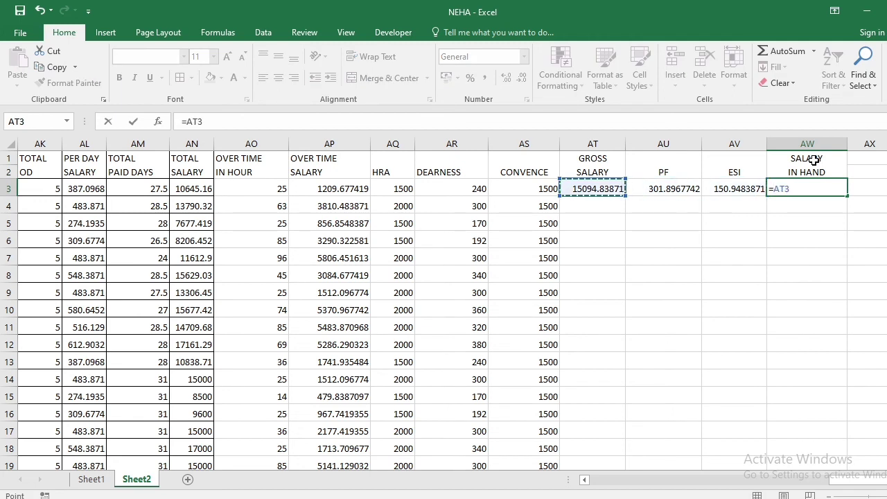
text(-)
key(Left)
key(Left)
text(-)
key(Left)
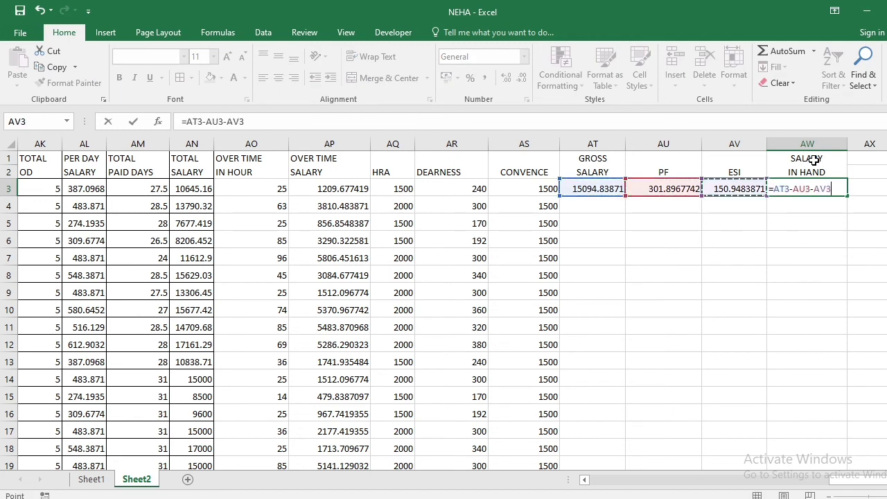
key(Return)
key(Up)
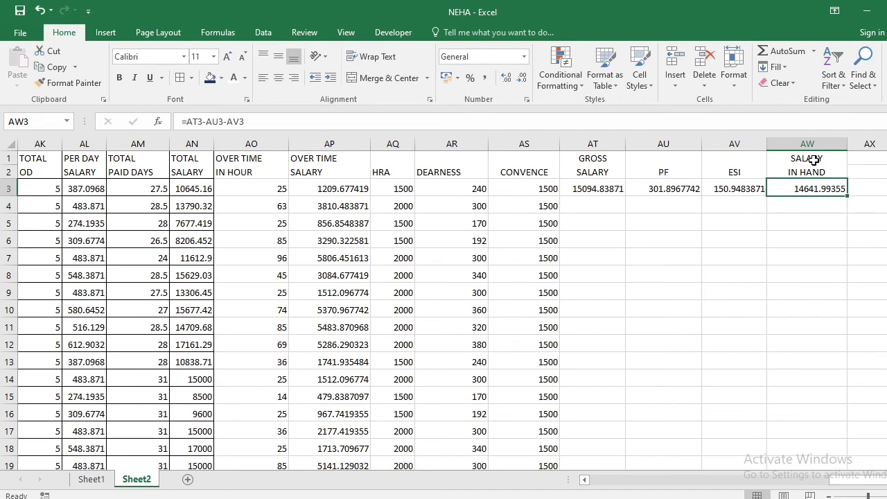
Fill the gross salary, PF, ESI and salary in hand formulas from row 3 down through row 23 in AT3:AW23
drag(604, 186, 813, 428)
key(ctrl+d)
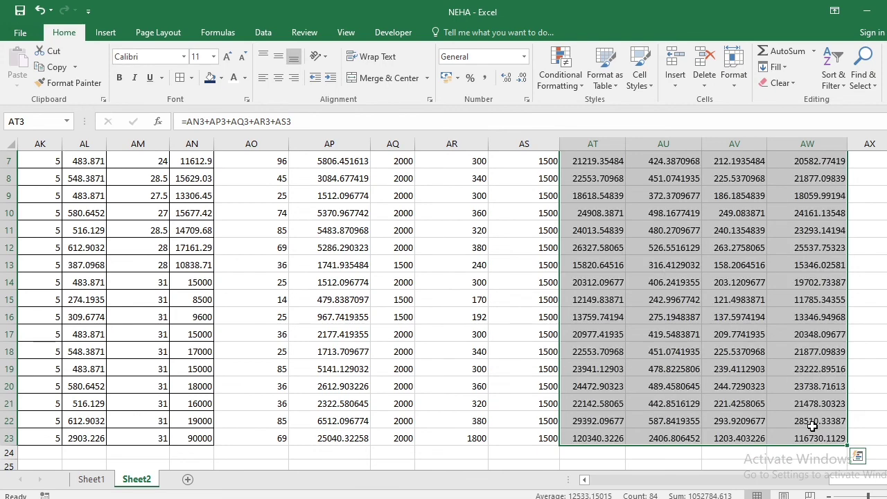
click(695, 353)
scroll(695, 352, up, 1)
scroll(695, 352, up, 2)
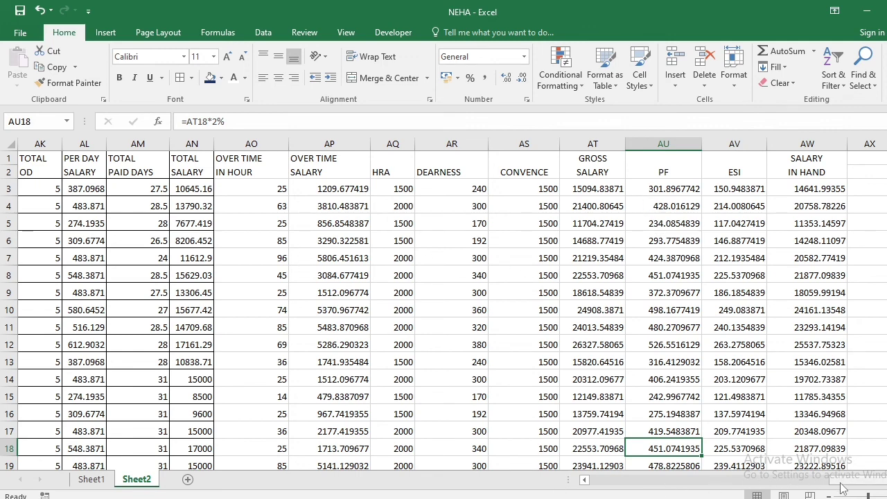
Format the values in AL3:AW23, from per day salary to salary in hand, to show no decimal places
drag(837, 482, 806, 484)
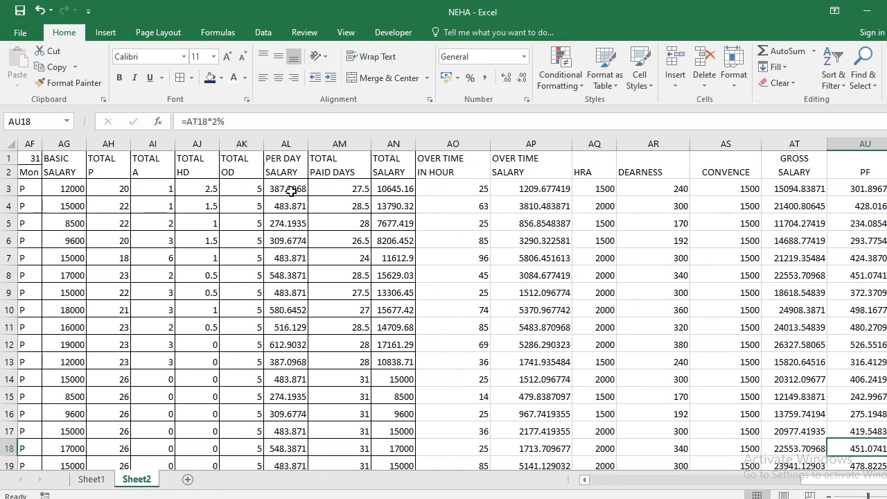
drag(291, 189, 779, 461)
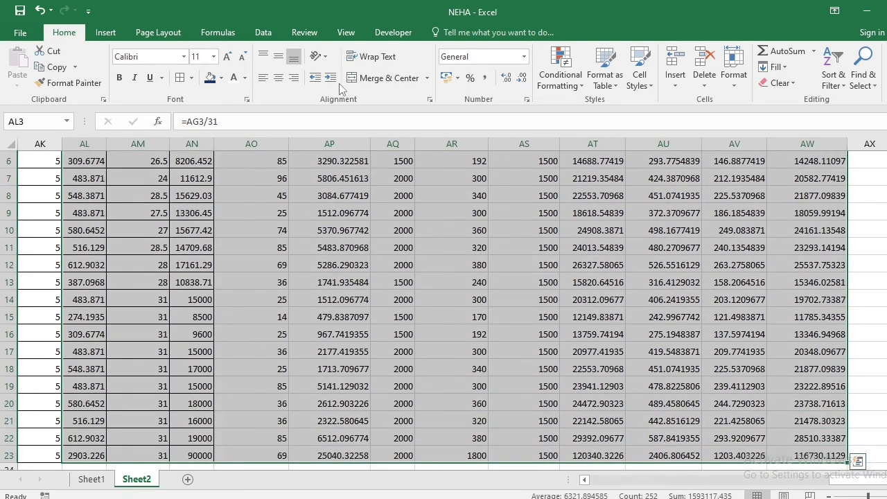
click(507, 80)
click(507, 80)
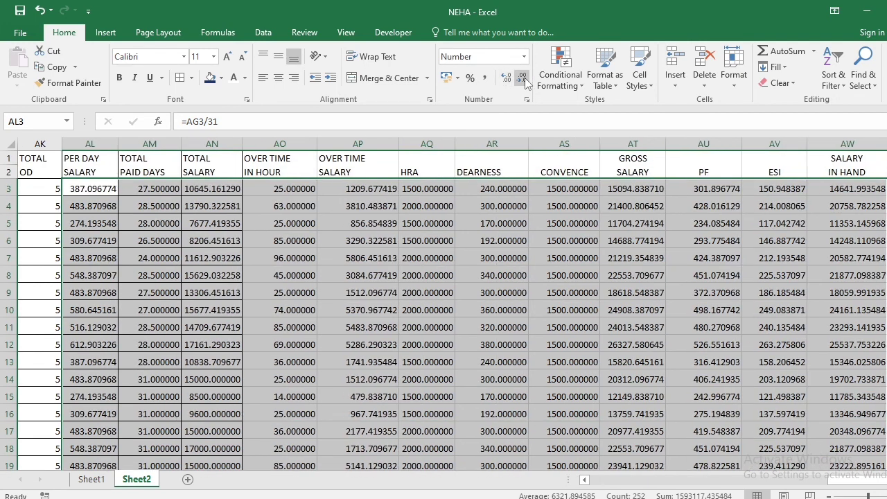
click(524, 79)
click(523, 78)
click(524, 78)
click(524, 79)
click(523, 79)
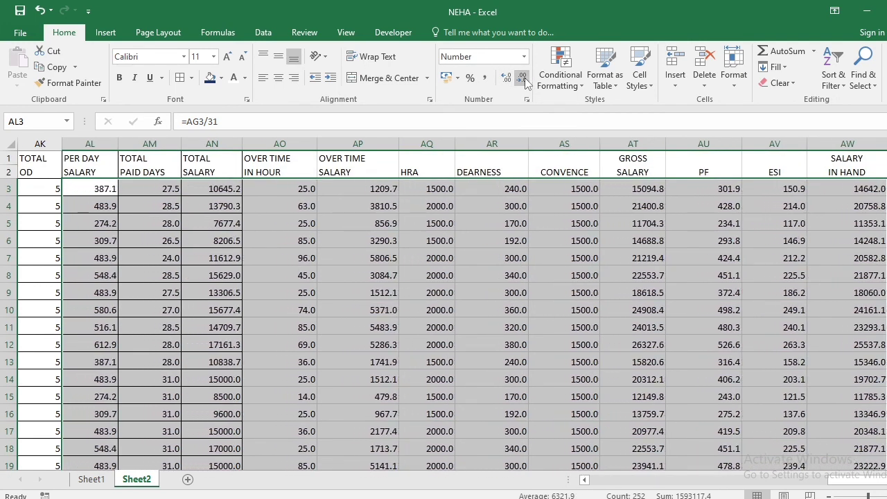
click(524, 78)
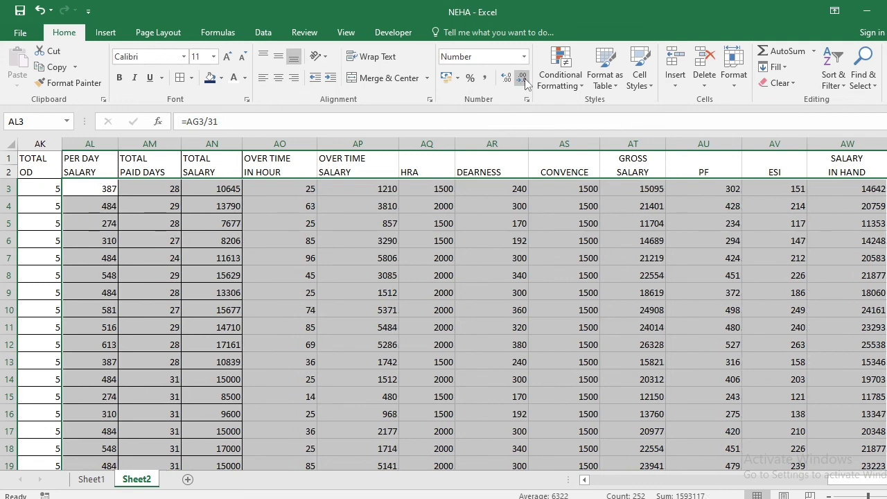
click(576, 326)
Autofit the widths of columns AG through AW to their contents
drag(841, 485, 754, 486)
drag(731, 485, 724, 485)
click(345, 148)
drag(345, 147, 852, 204)
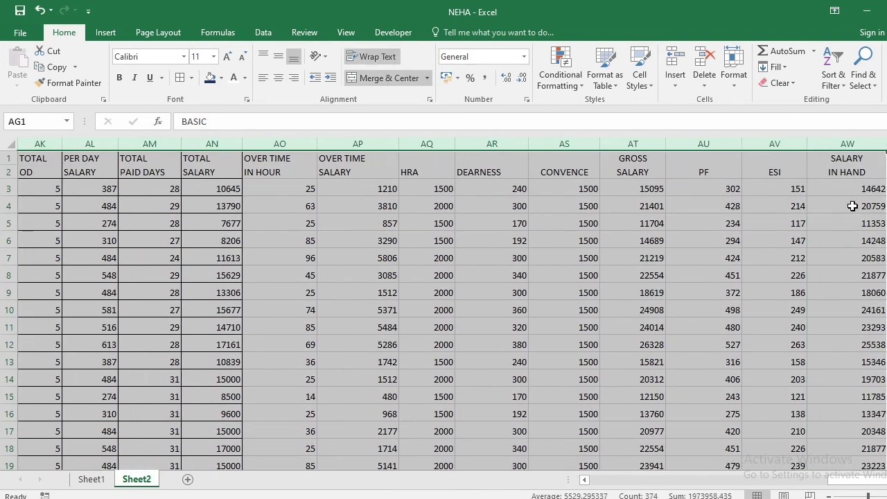
double_click(806, 147)
click(463, 289)
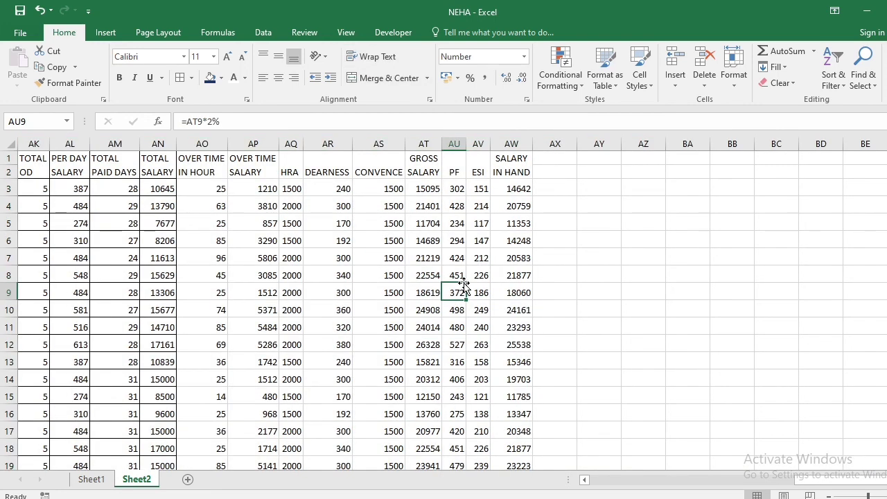
Apply all borders to the entire attendance and salary table
key(ctrl+a)
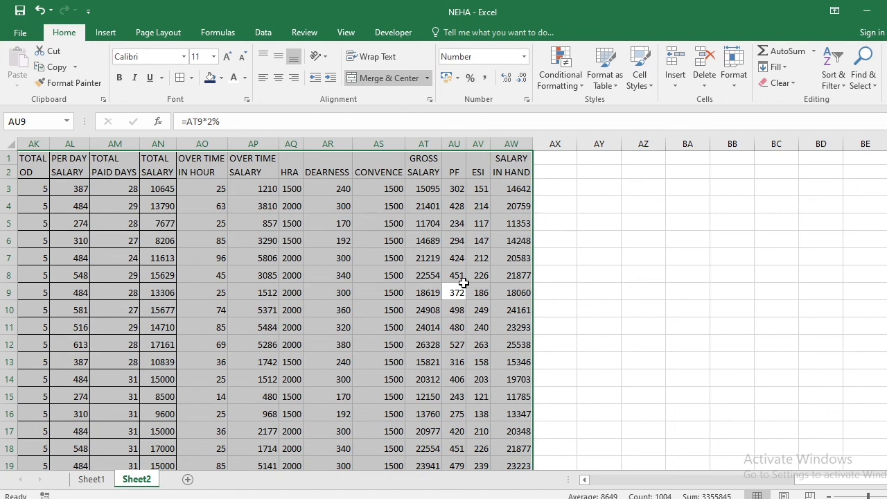
key(alt)
key(h)
key(b)
key(a)
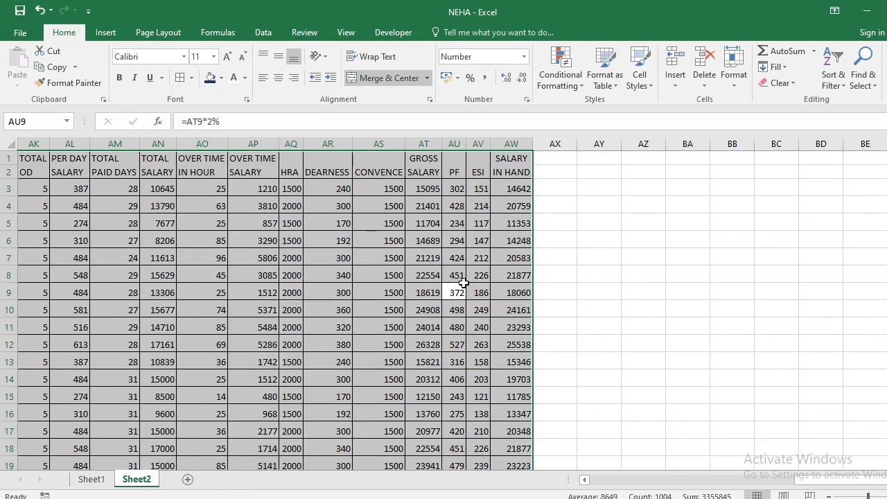
Return to the NAME column in row 7 to review the start of the attendance table
key(Up)
key(Up)
key(Left)
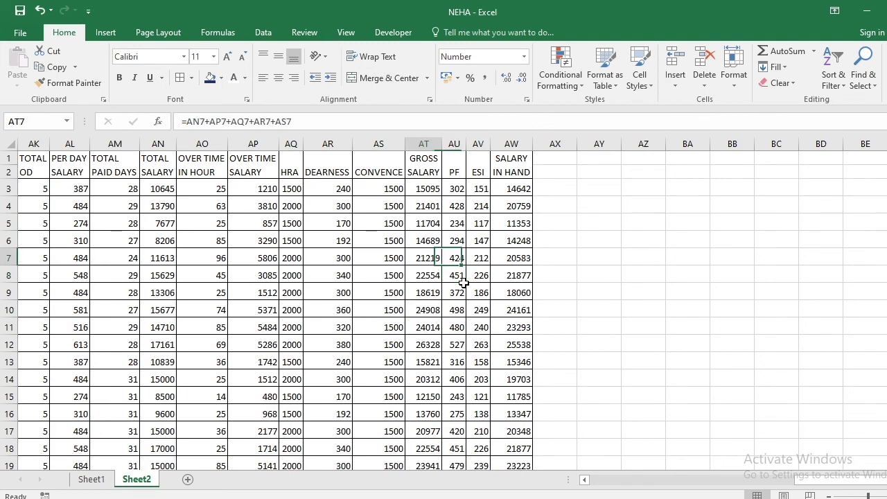
key(Left)
key(Left)
key(Left)
key(Left)
key(Left)
key(Left)
key(Left)
key(Home)
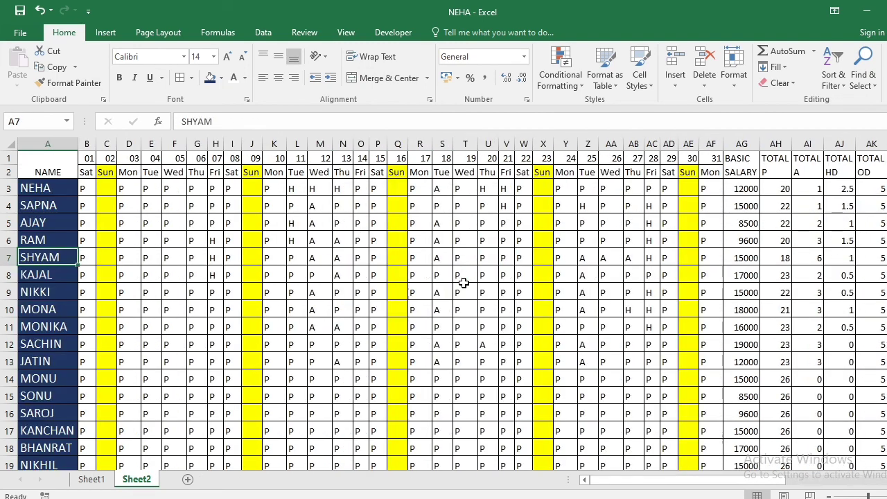